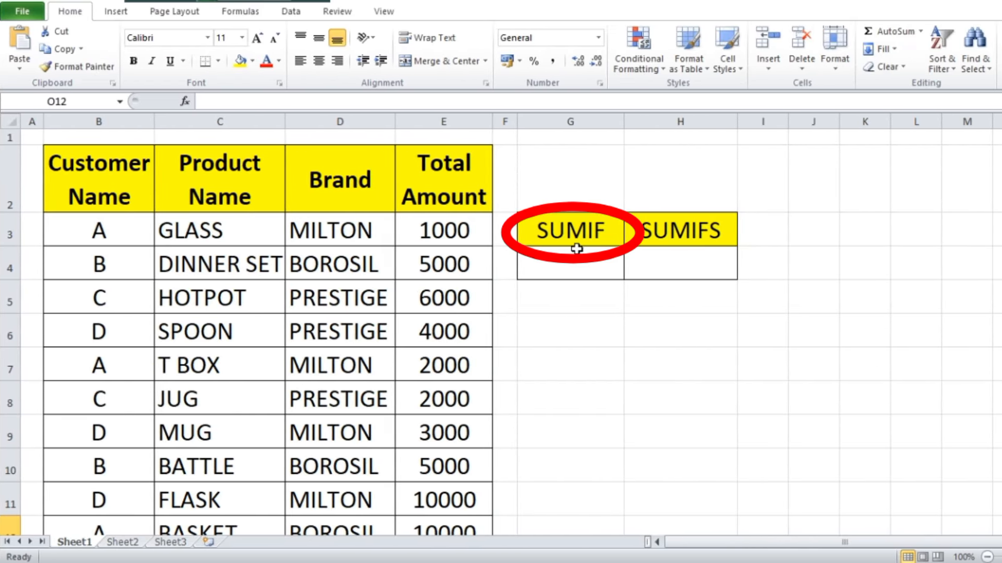
# - Start a SUMIF function in cell G4, under the SUMIF heading
pyautogui.click(561, 266)
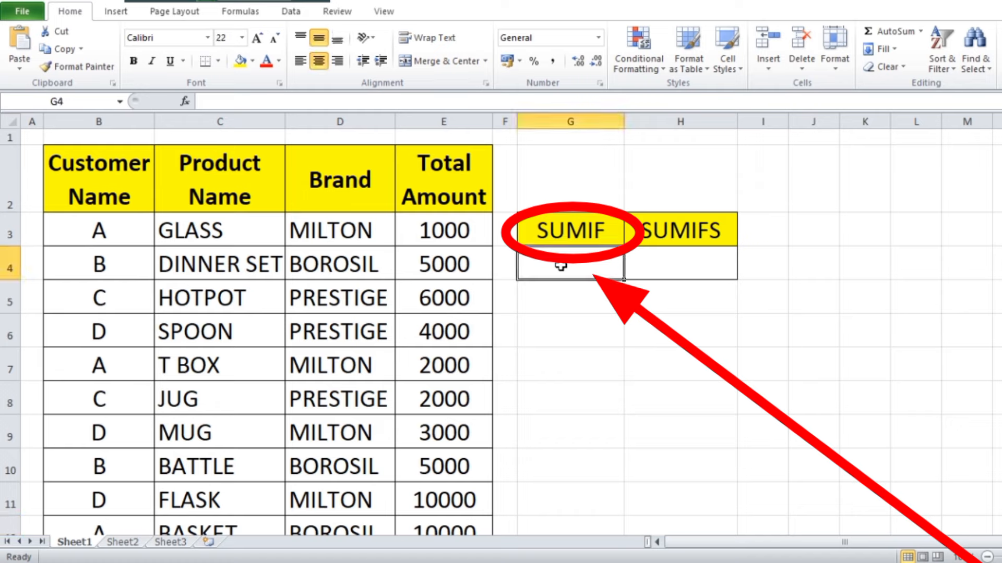
pyautogui.write('=S')
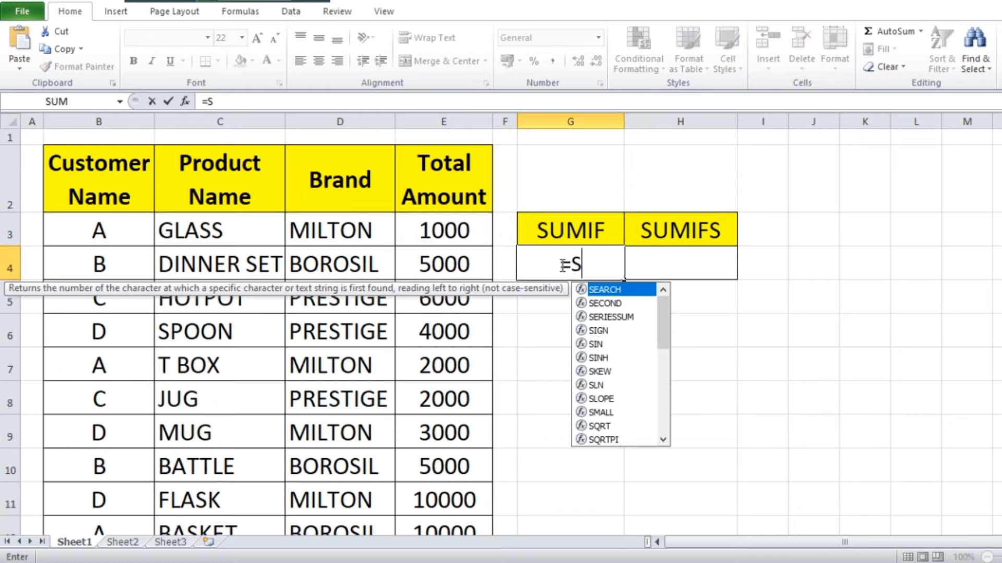
pyautogui.write('UMIFFFFFFFFFFFF')
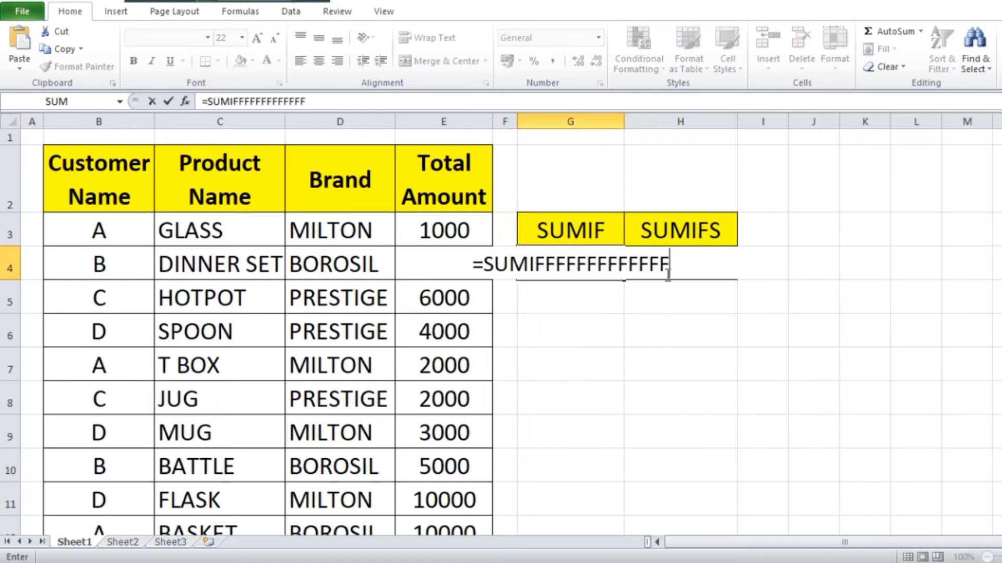
pyautogui.press('BackSpace')
pyautogui.press('BackSpace')
pyautogui.press('BackSpace')
pyautogui.press('BackSpace')
pyautogui.press('BackSpace')
pyautogui.press('BackSpace')
pyautogui.press('BackSpace')
pyautogui.press('BackSpace')
pyautogui.press('BackSpace')
pyautogui.press('BackSpace')
pyautogui.press('BackSpace')
pyautogui.press('BackSpace')
pyautogui.press('BackSpace')
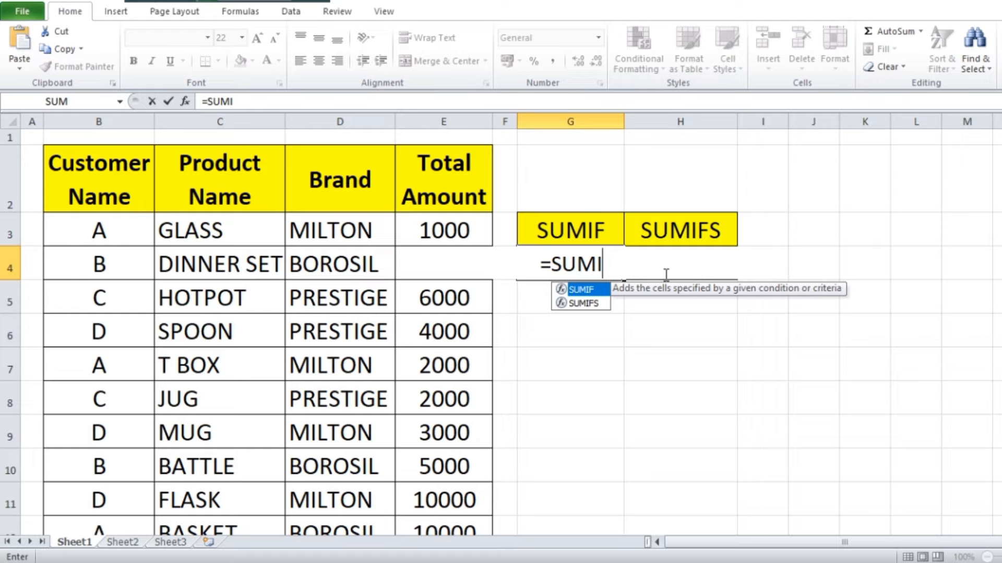
pyautogui.doubleClick(584, 290)
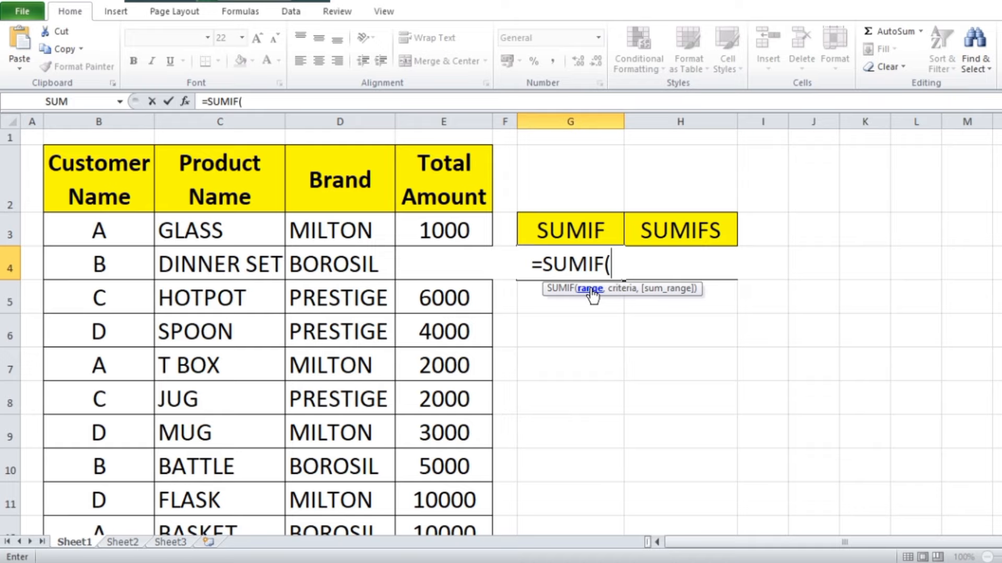
# - Give the SUMIF formula the customer names B3:B13 as its range and cell B3 as its criterion
pyautogui.click(102, 230)
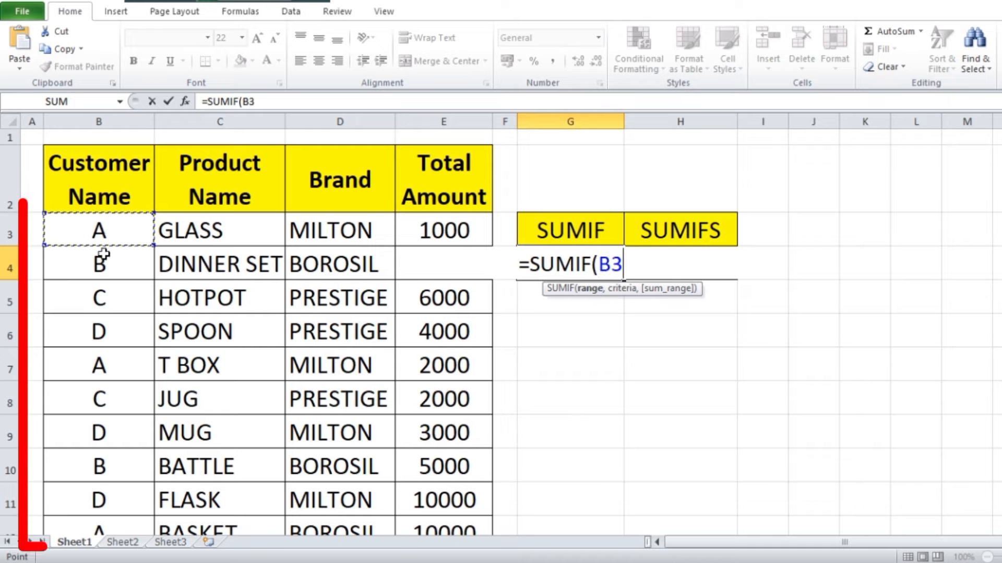
pyautogui.moveTo(104, 255)
pyautogui.mouseDown()
pyautogui.moveTo(103, 530)
pyautogui.moveTo(124, 465)
pyautogui.moveTo(124, 480)
pyautogui.mouseUp()
pyautogui.write(',')
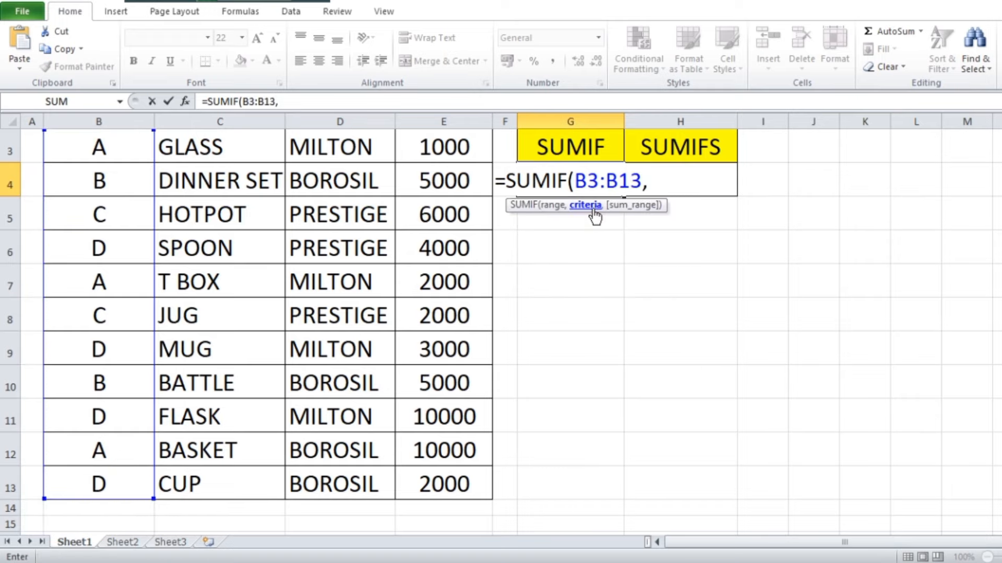
pyautogui.scroll(1, 647, 282)
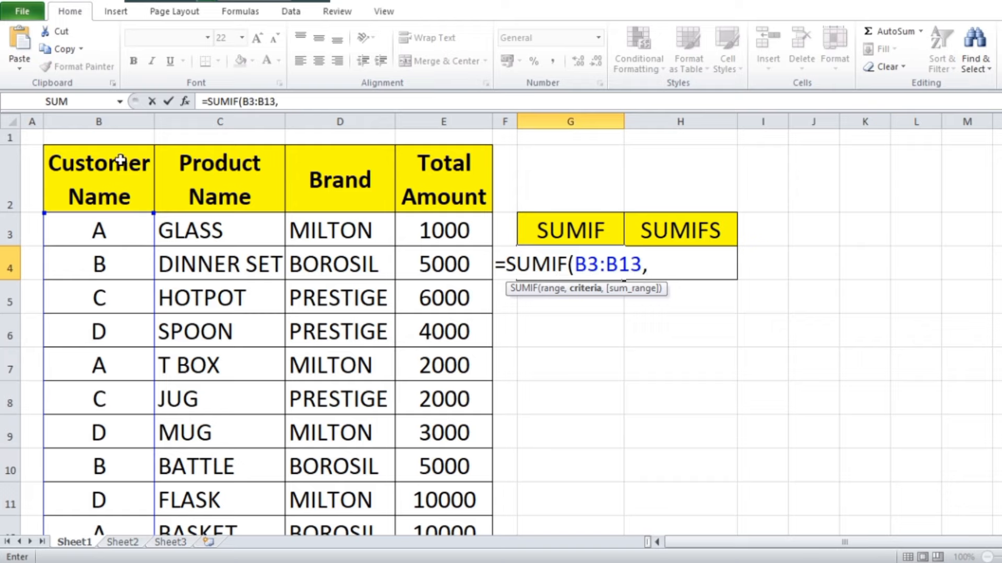
pyautogui.click(99, 236)
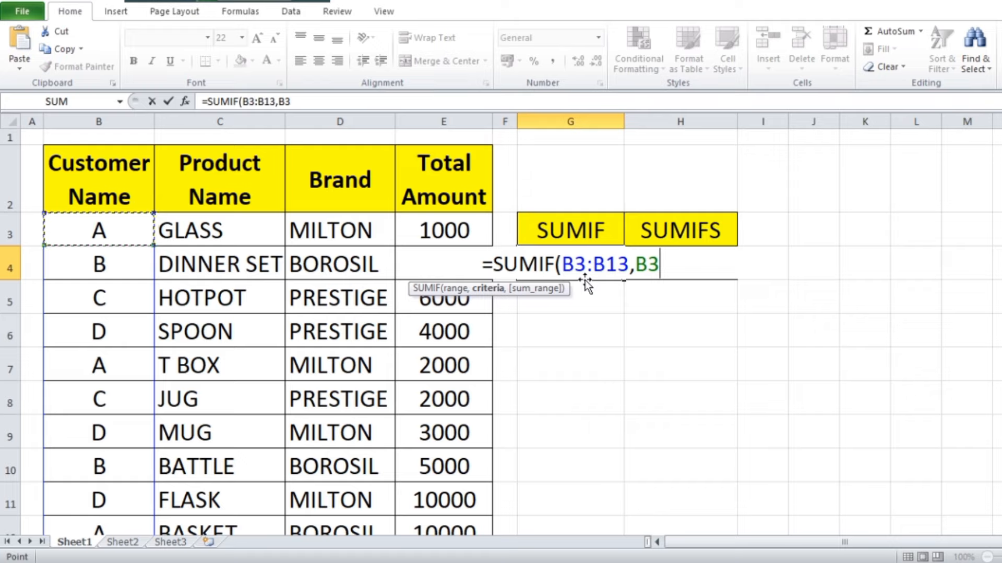
pyautogui.write(',')
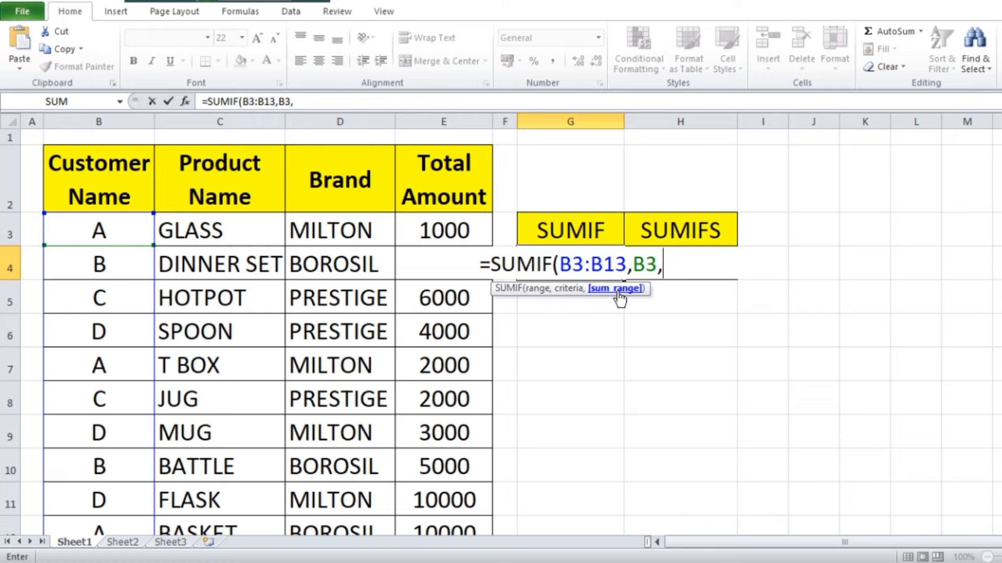
# - Add the total amounts E3:E13 as the sum range and complete the SUMIF formula in G4
pyautogui.moveTo(439, 229); pyautogui.dragTo(441, 491)
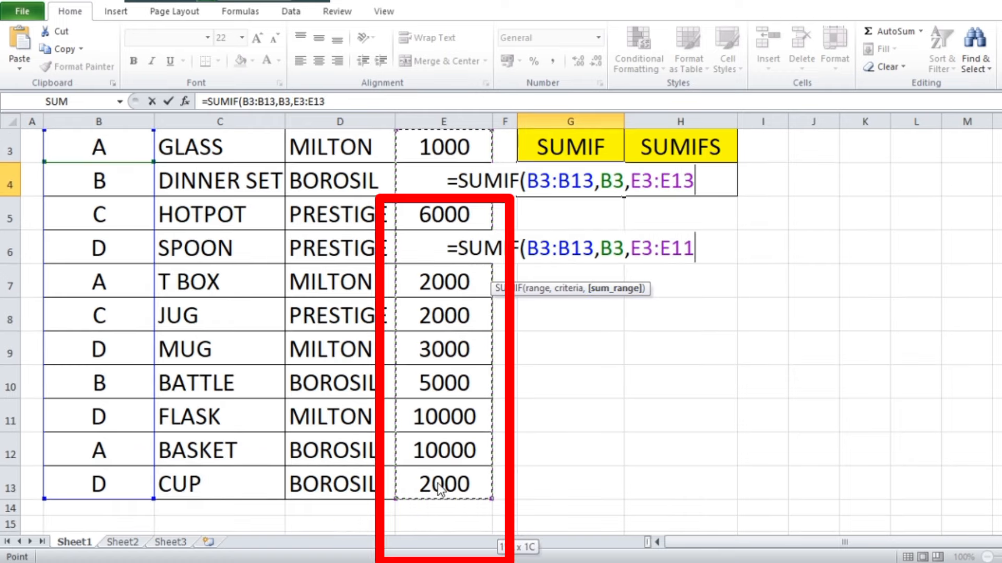
pyautogui.scroll(1, 423, 221)
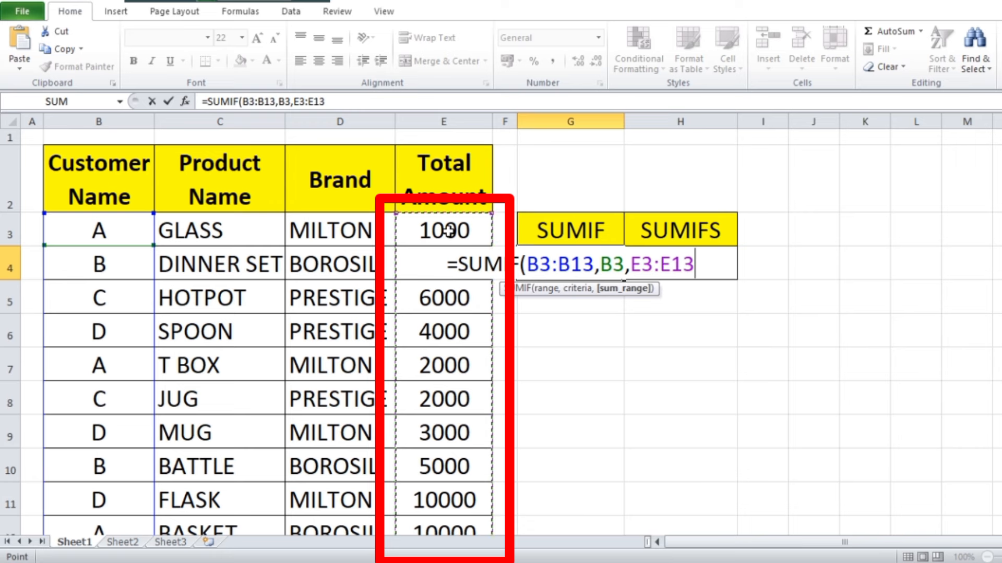
pyautogui.scroll(-4, 449, 230)
pyautogui.scroll(4, 448, 230)
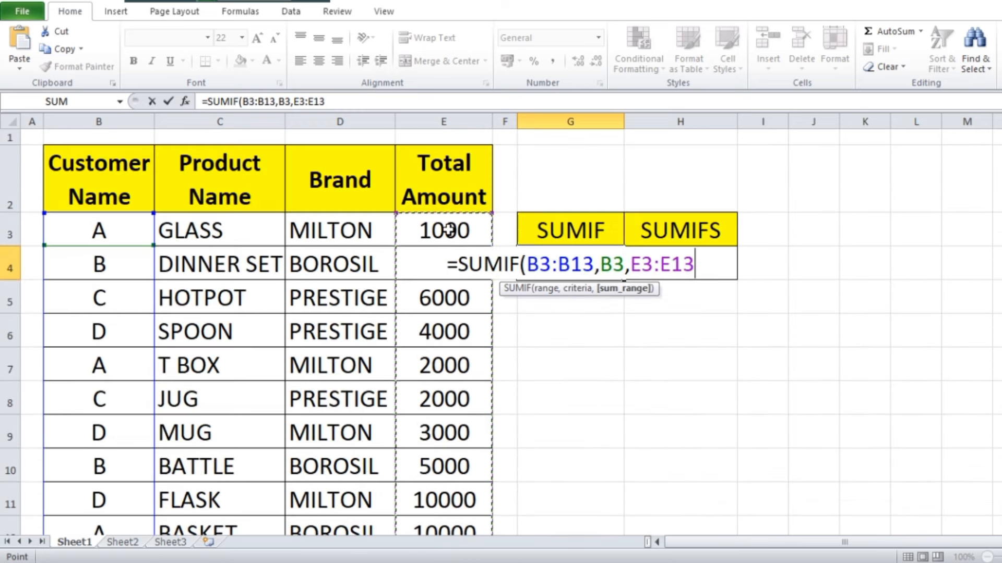
pyautogui.write(')')
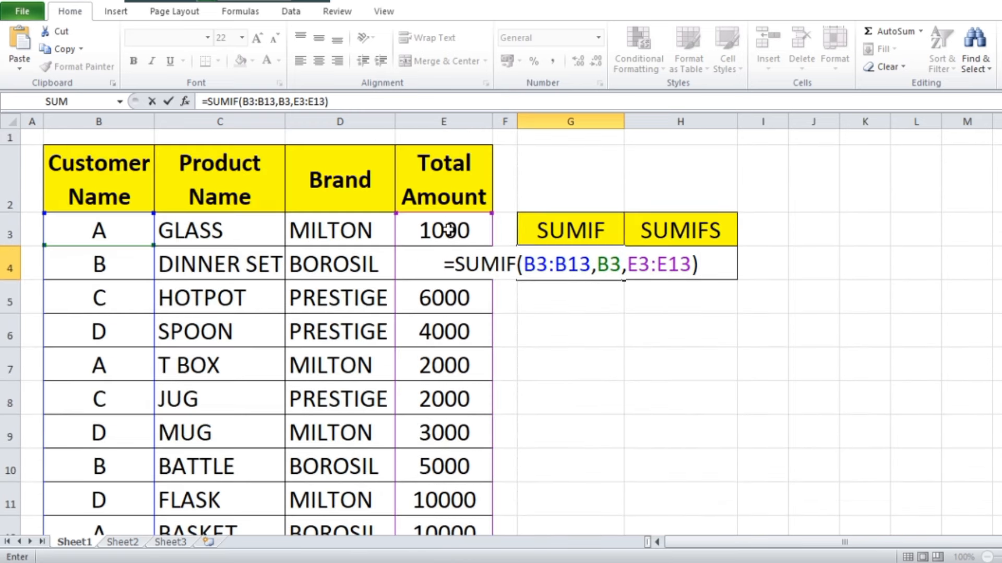
pyautogui.press('Return')
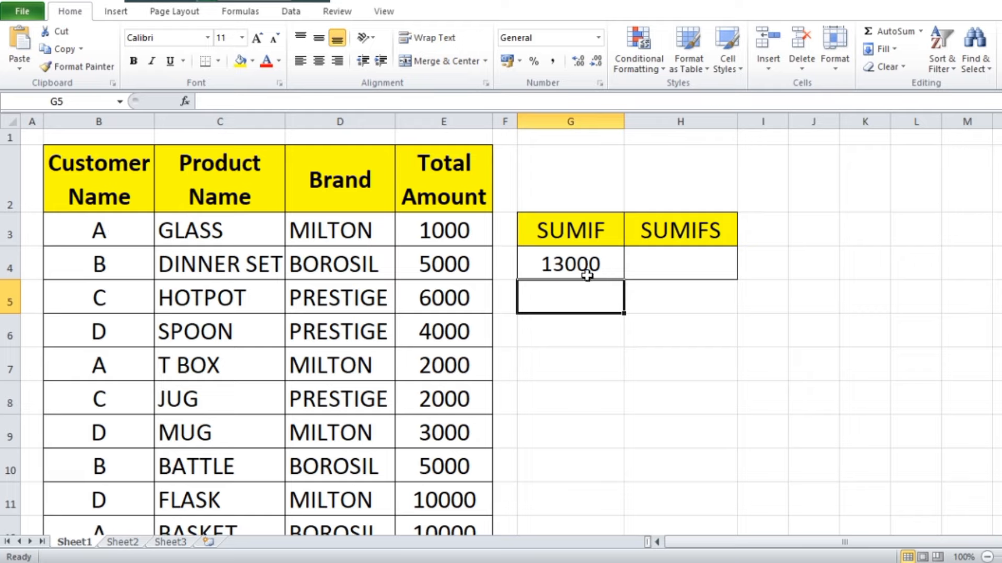
# - Examine the three rows of customer A and their total amounts to check the SUMIF result
pyautogui.click(83, 231)
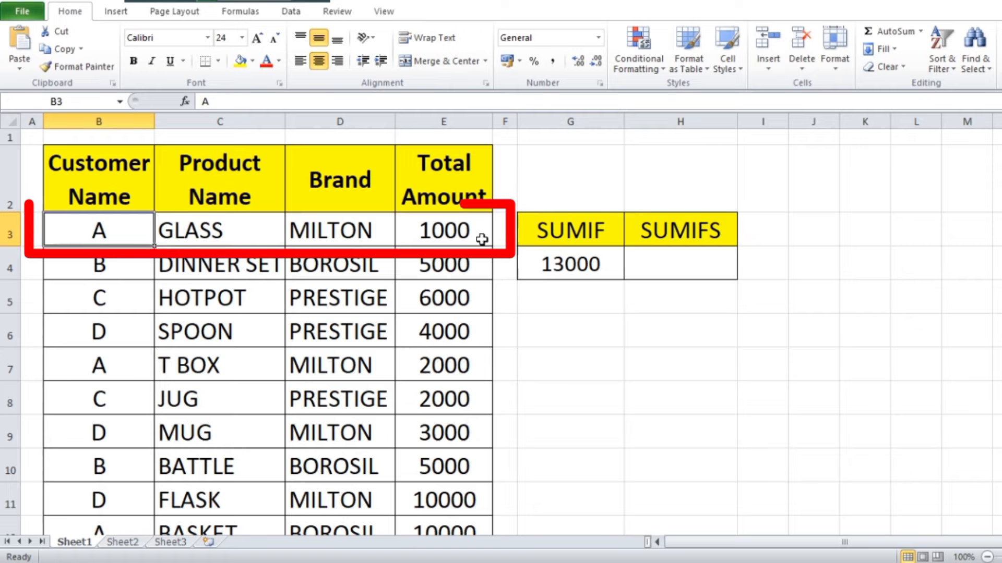
pyautogui.click(461, 233)
pyautogui.click(104, 373)
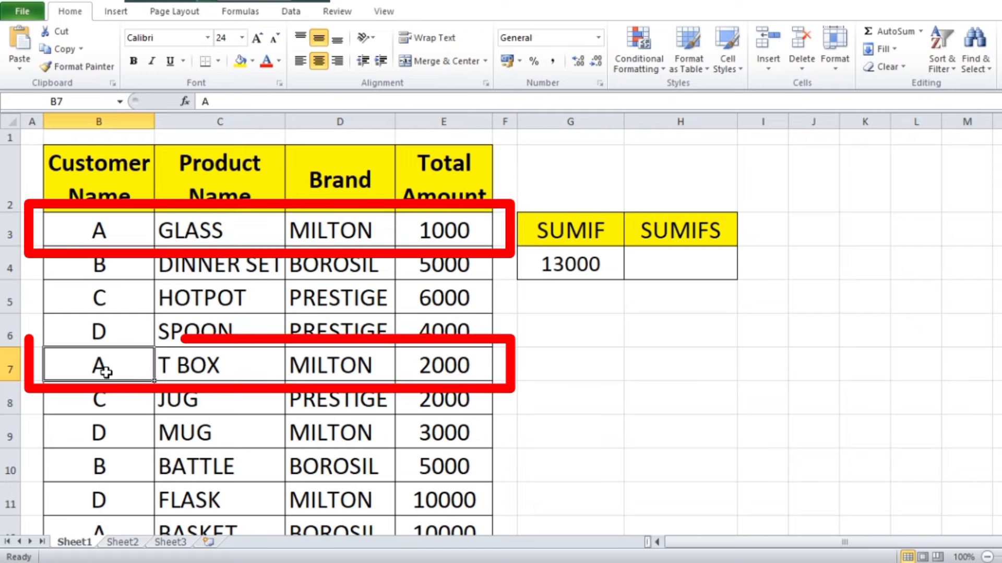
pyautogui.click(453, 365)
pyautogui.scroll(-2, 453, 365)
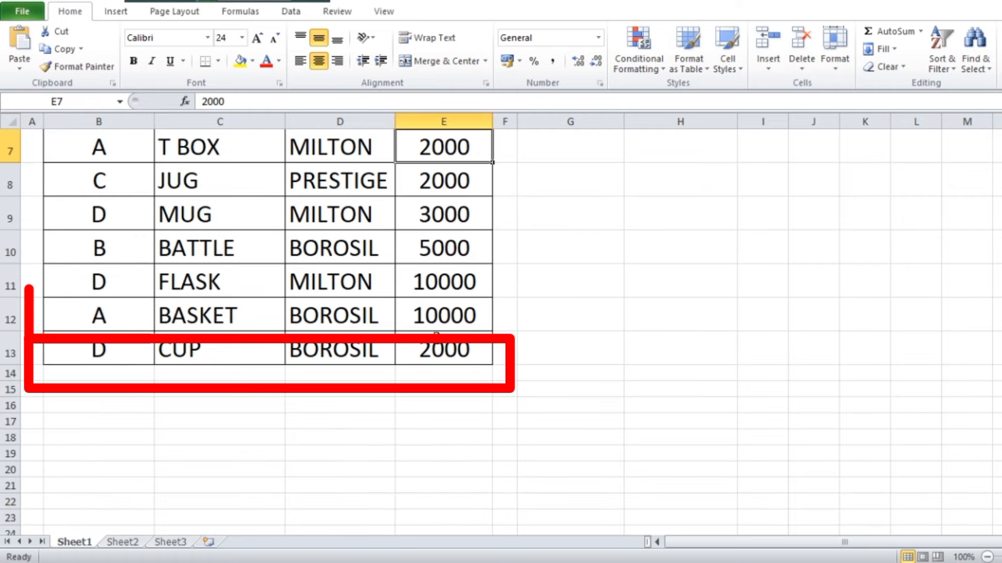
pyautogui.click(107, 317)
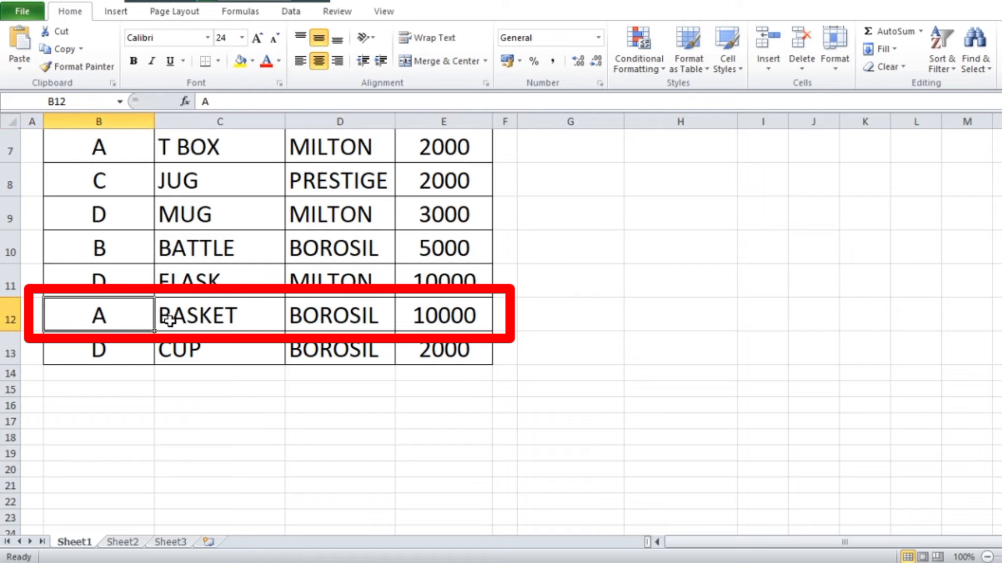
pyautogui.click(459, 320)
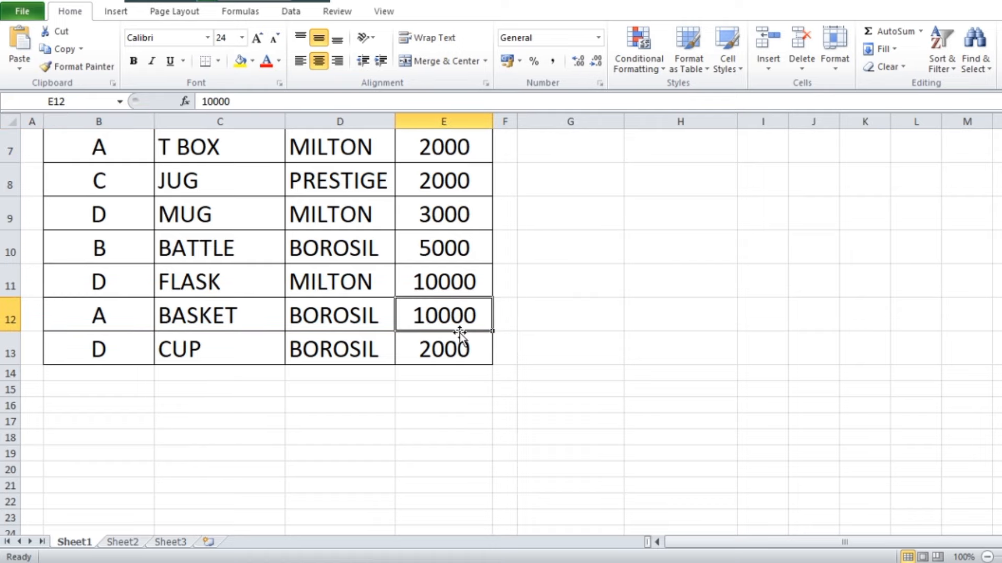
pyautogui.scroll(2, 462, 324)
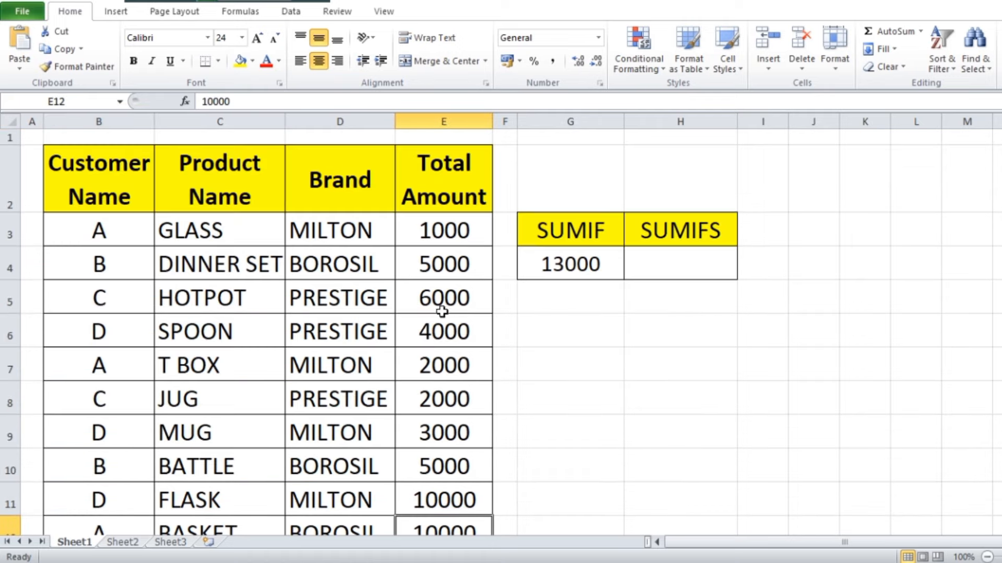
pyautogui.click(445, 232)
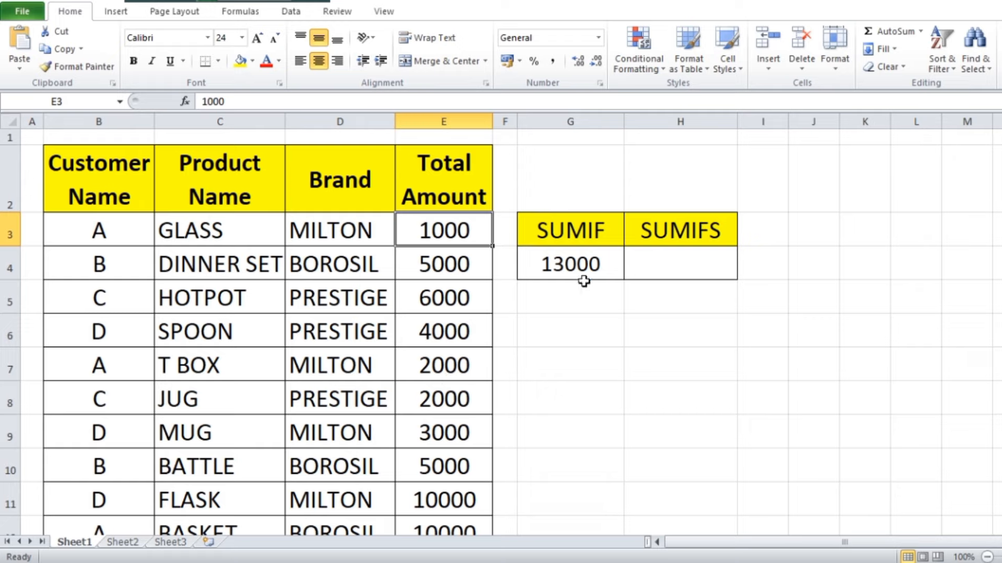
# - Replace the criterion of the SUMIF formula in G4 with cell B5, customer C
pyautogui.click(564, 270)
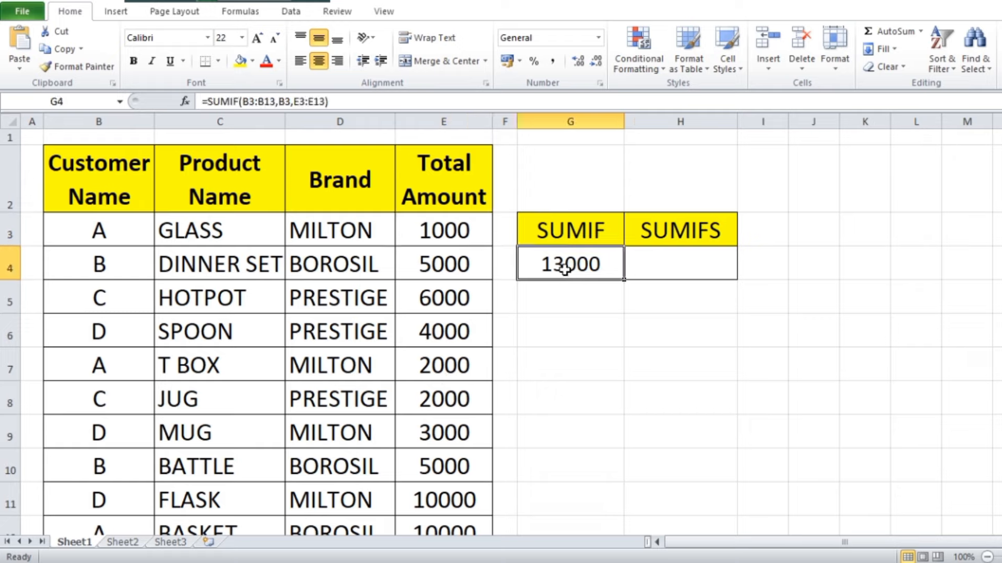
pyautogui.doubleClick(565, 270)
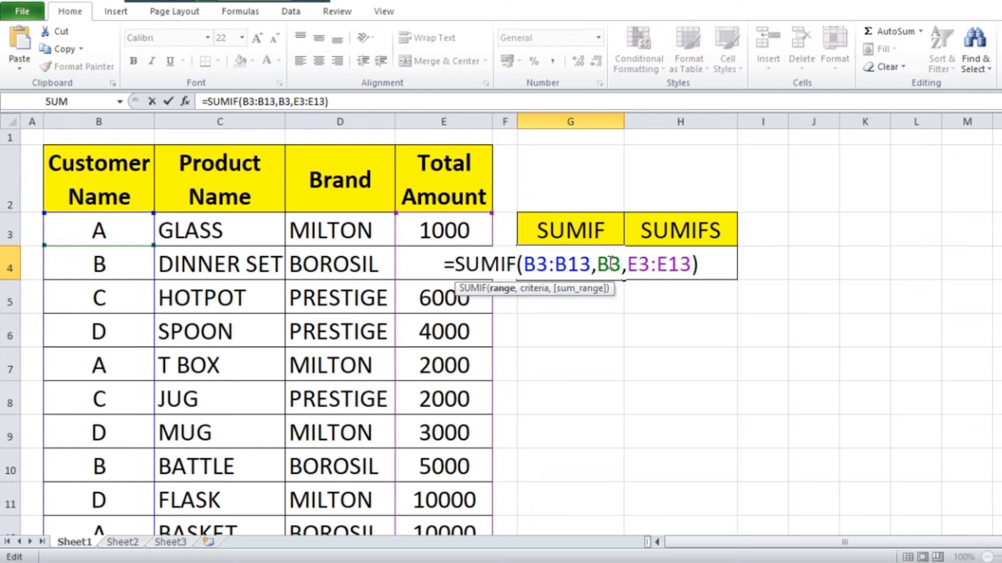
pyautogui.press('BackSpace')
pyautogui.press('BackSpace')
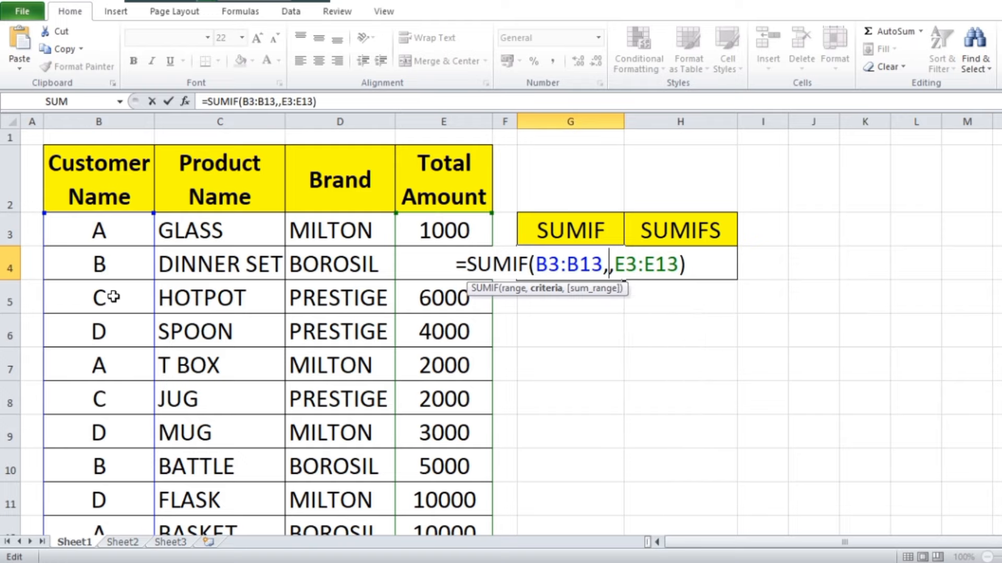
pyautogui.click(119, 301)
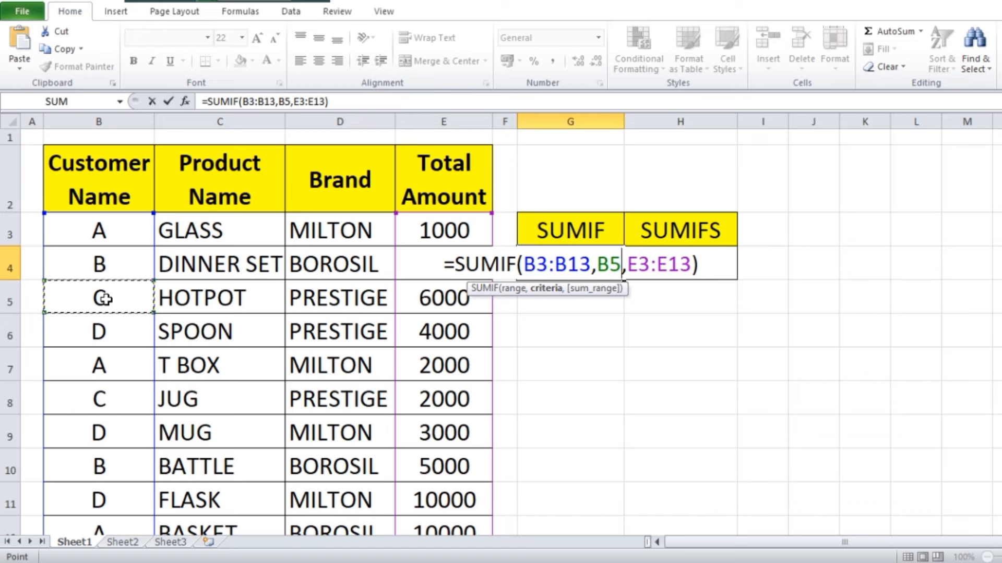
pyautogui.press('Return')
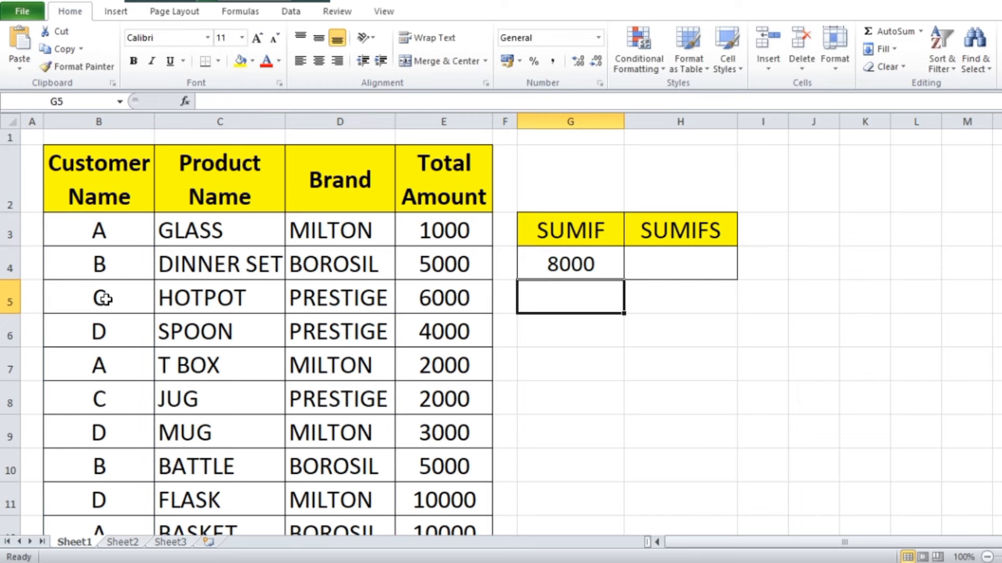
# - Check the SUMIF result in G4 against the total amounts in customer C's rows
pyautogui.click(583, 258)
pyautogui.click(438, 304)
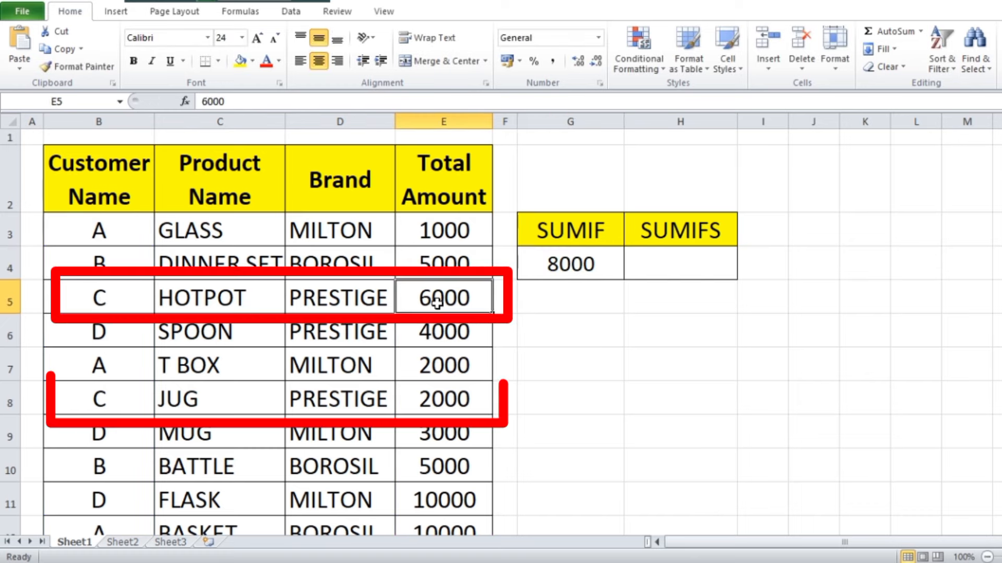
pyautogui.click(445, 402)
pyautogui.scroll(-1, 252, 393)
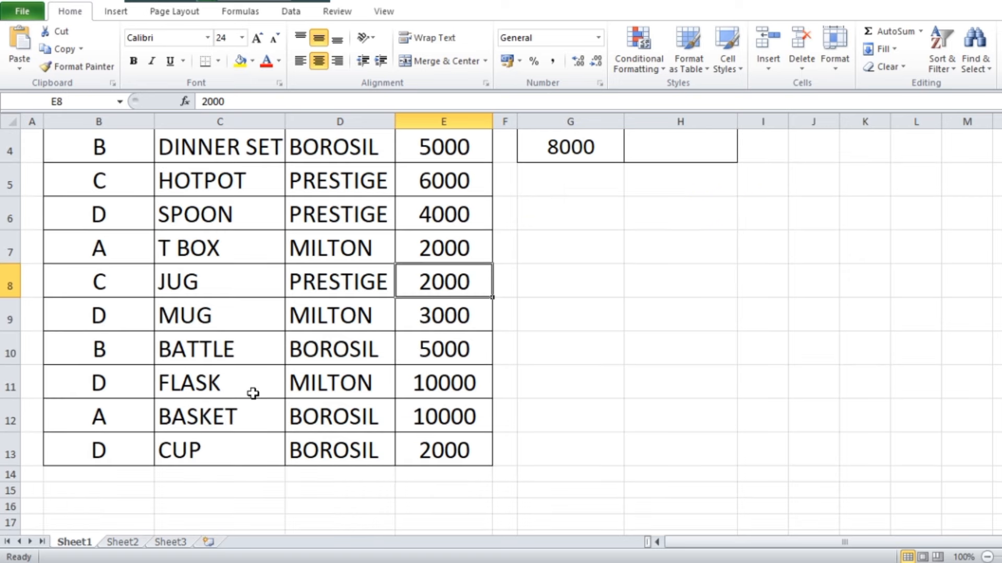
pyautogui.scroll(1, 552, 284)
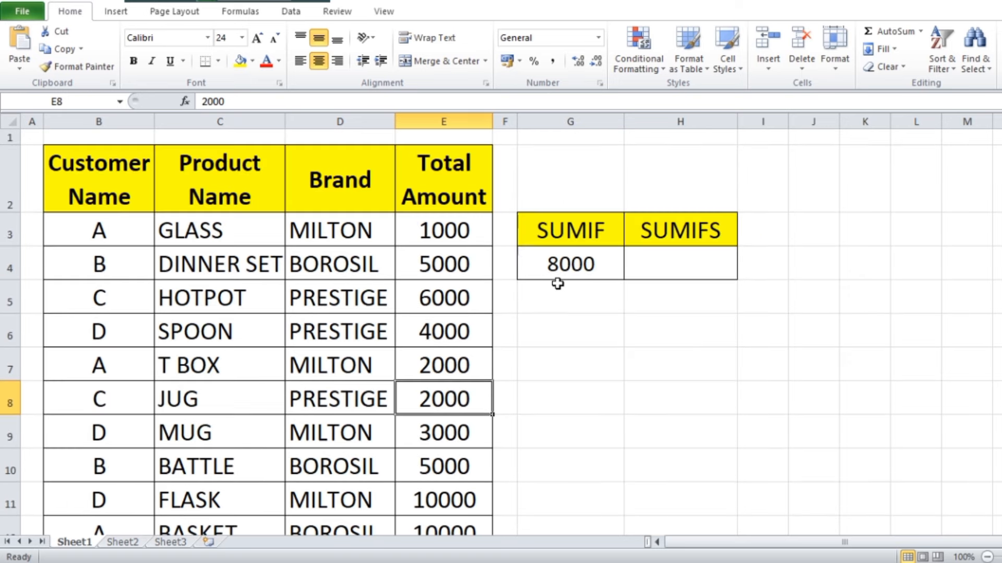
# - Replace the criterion of the SUMIF formula in G4 with the letter D, without quotation marks
pyautogui.doubleClick(584, 264)
pyautogui.click(619, 265)
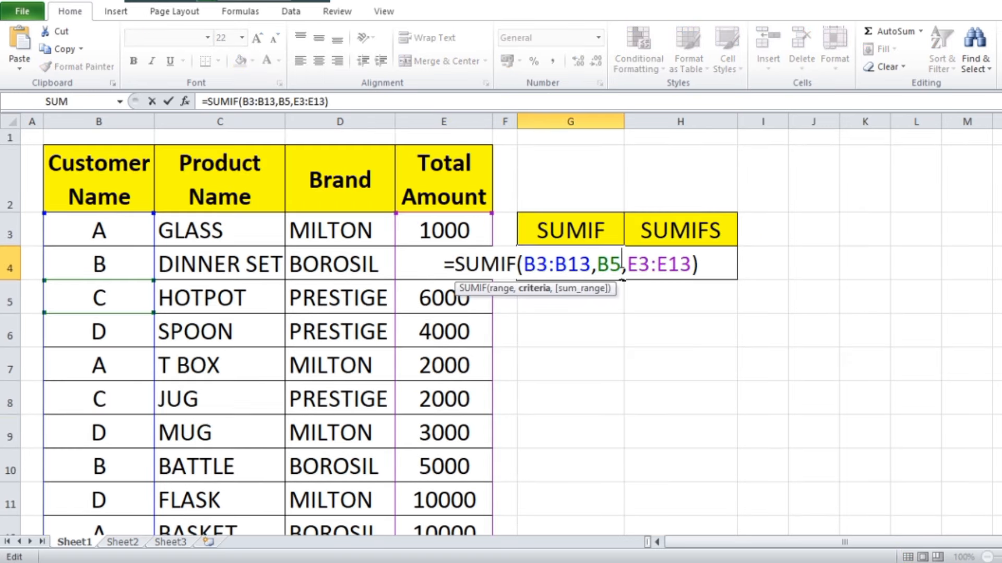
pyautogui.press('BackSpace')
pyautogui.press('BackSpace')
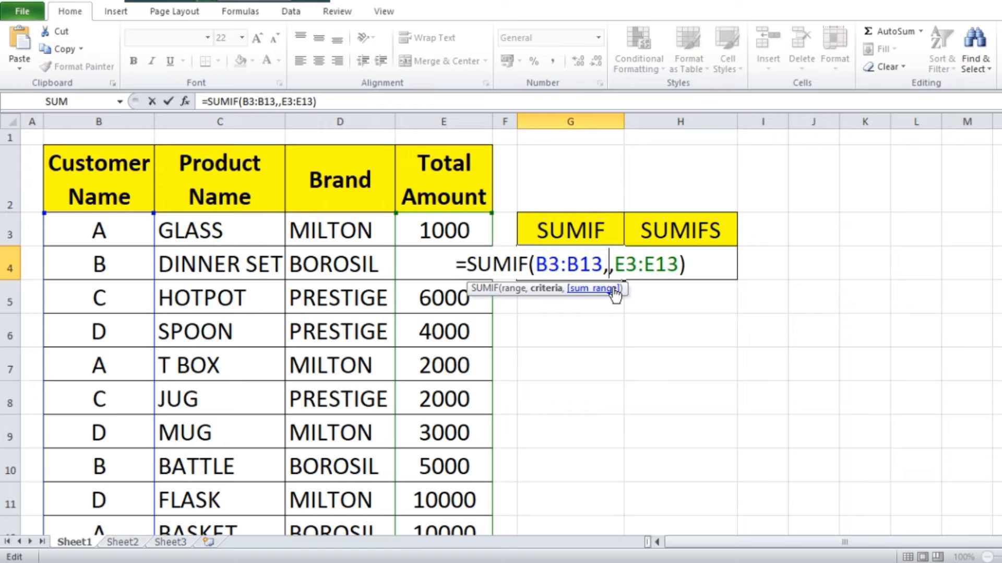
pyautogui.write('D')
pyautogui.press('Return')
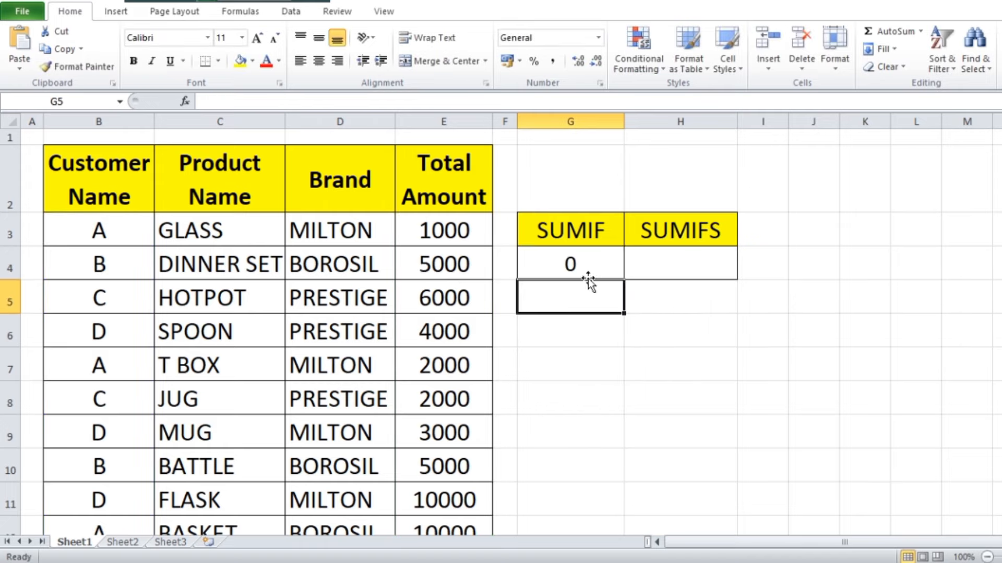
# - Enclose the criterion D in quotation marks in the SUMIF formula in G4
pyautogui.doubleClick(577, 263)
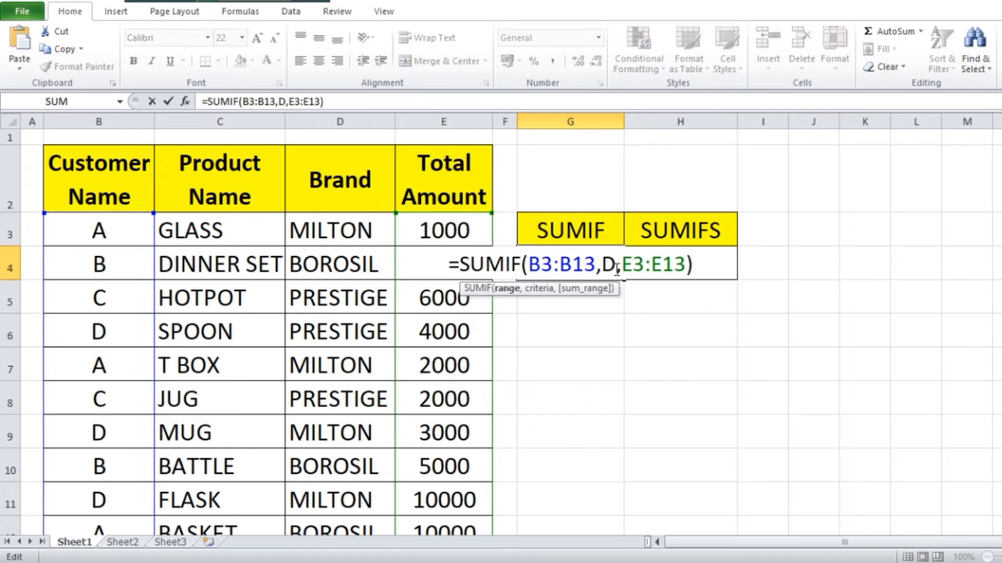
pyautogui.click(617, 267)
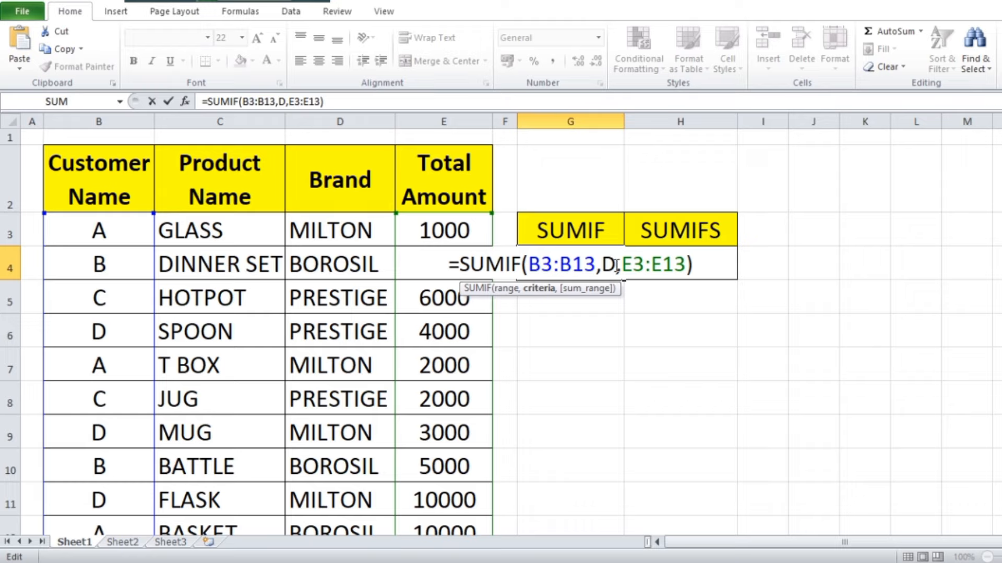
pyautogui.write('"')
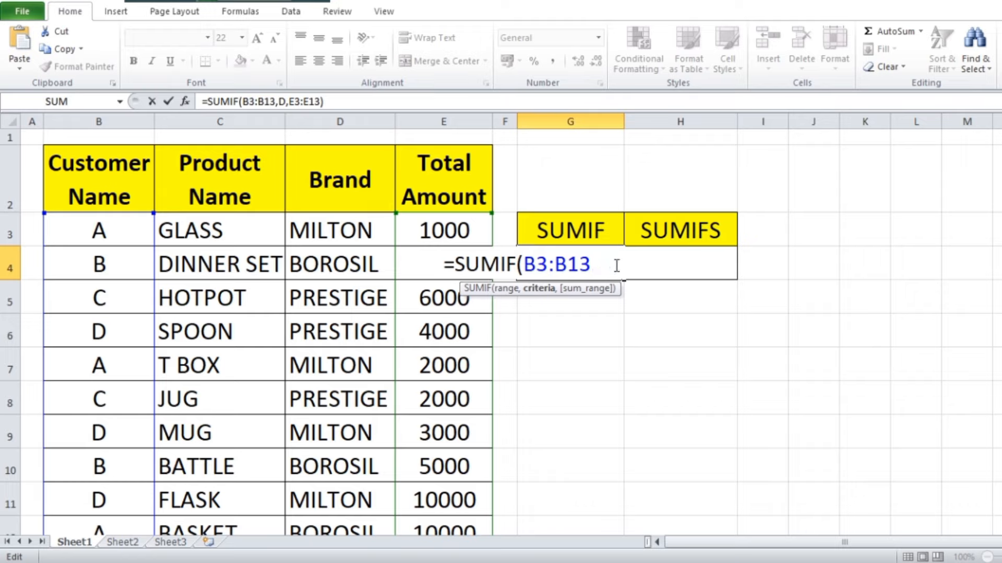
pyautogui.click(598, 264)
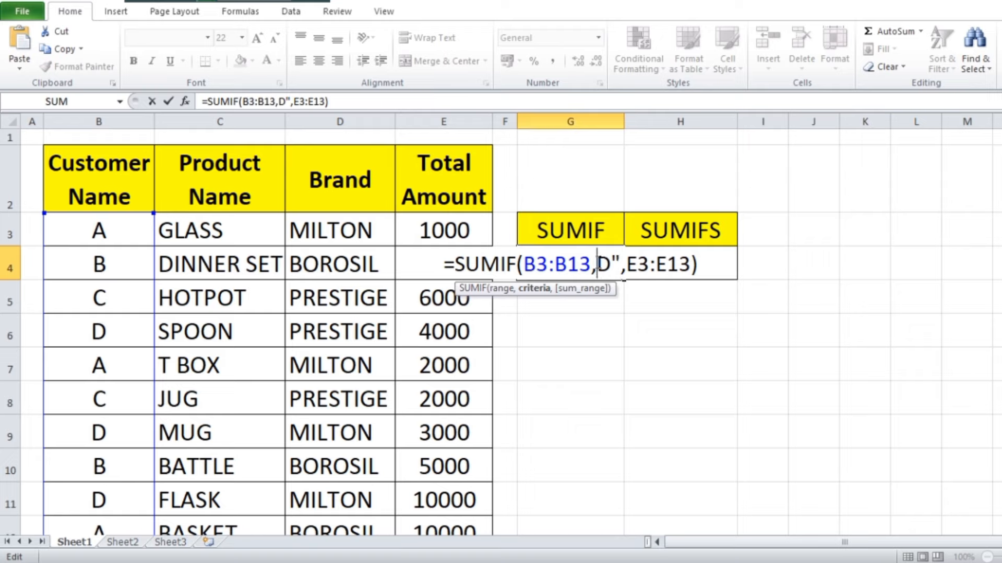
pyautogui.write('"')
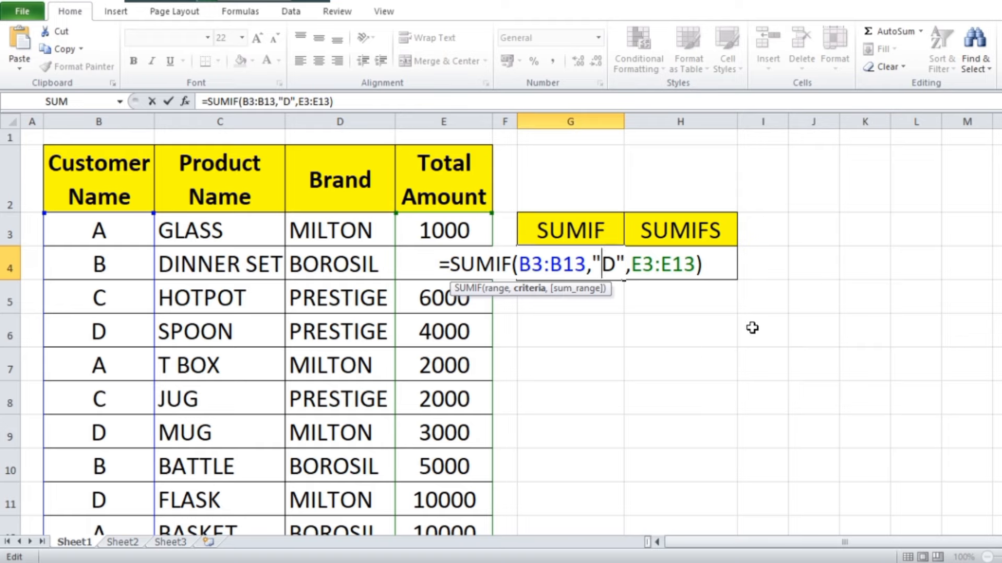
pyautogui.press('Return')
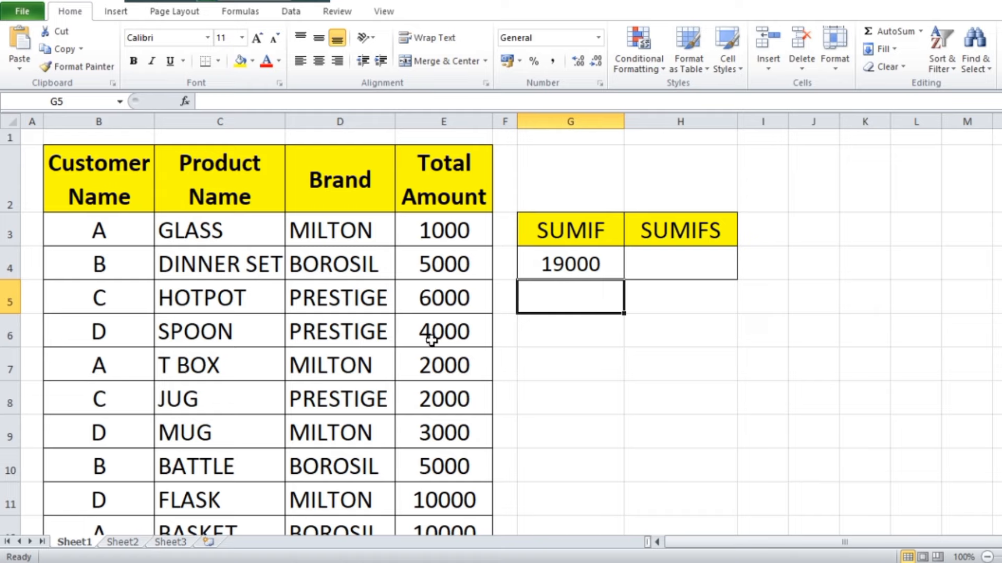
# - Check the SUMIF result in G4 against the total amounts in customer D's rows
pyautogui.click(451, 340)
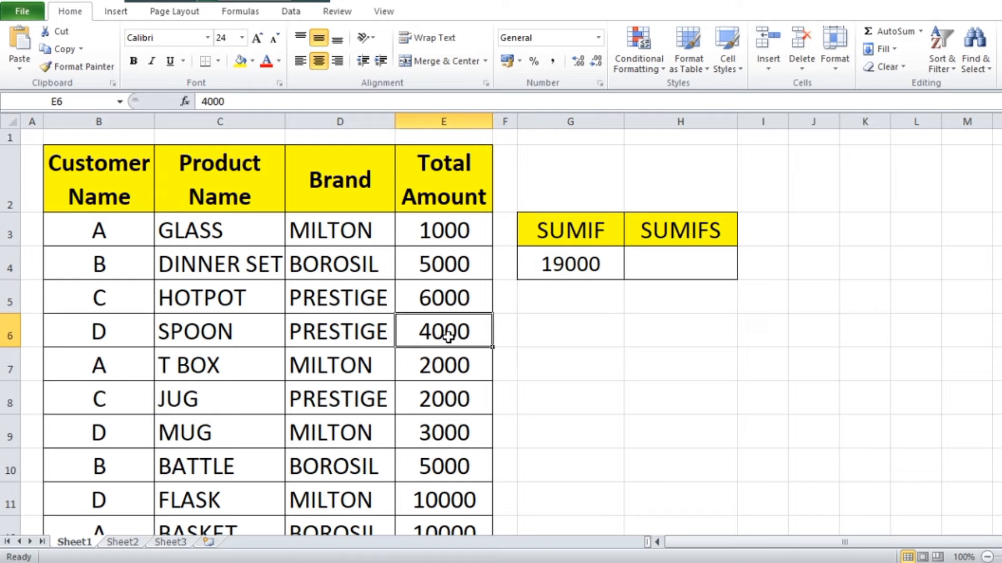
pyautogui.click(447, 437)
pyautogui.scroll(-1, 469, 379)
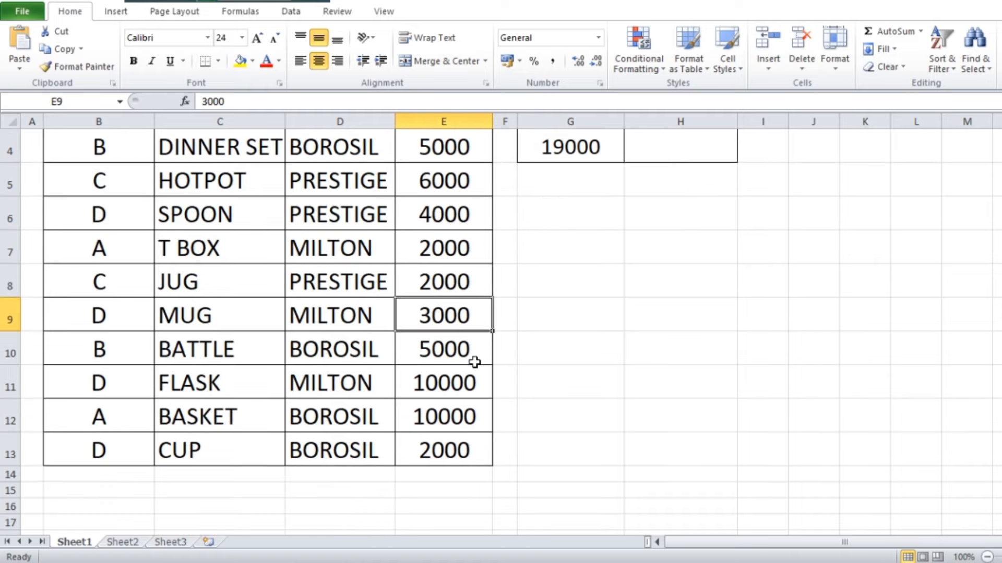
pyautogui.click(443, 383)
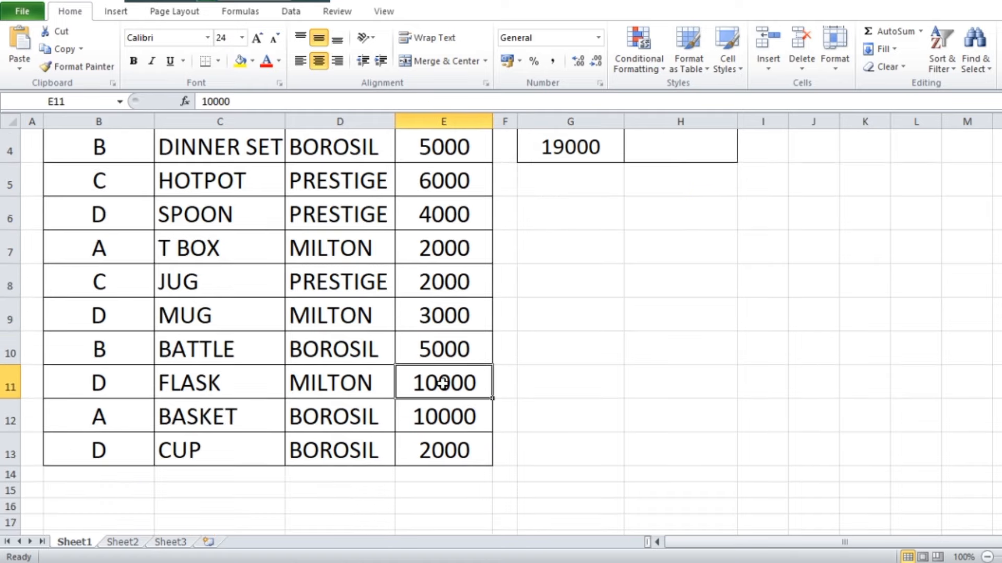
pyautogui.click(452, 452)
pyautogui.scroll(1, 648, 407)
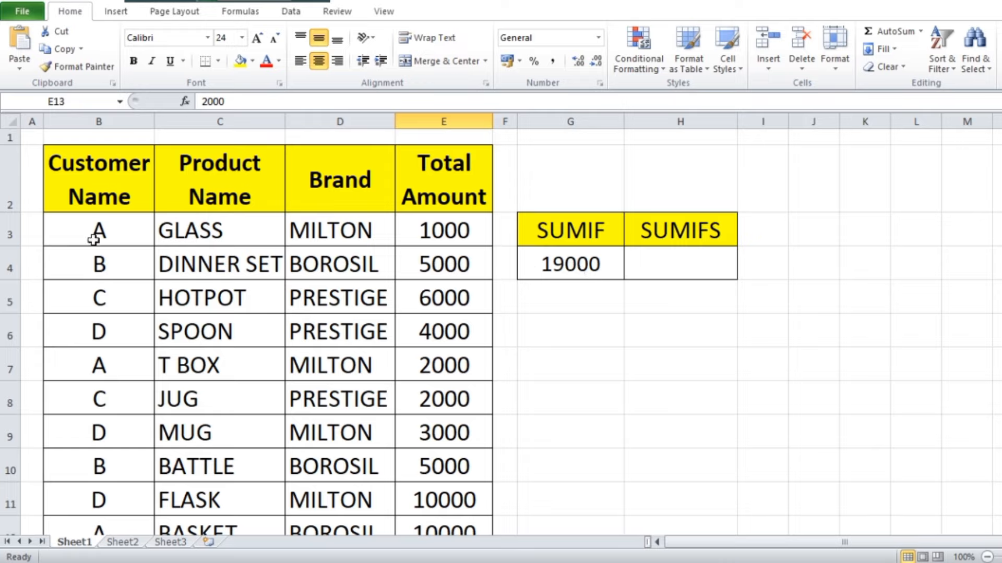
# - Replace the criterion "D" in the SUMIF formula in G4 with a reference to cell G6
pyautogui.doubleClick(574, 268)
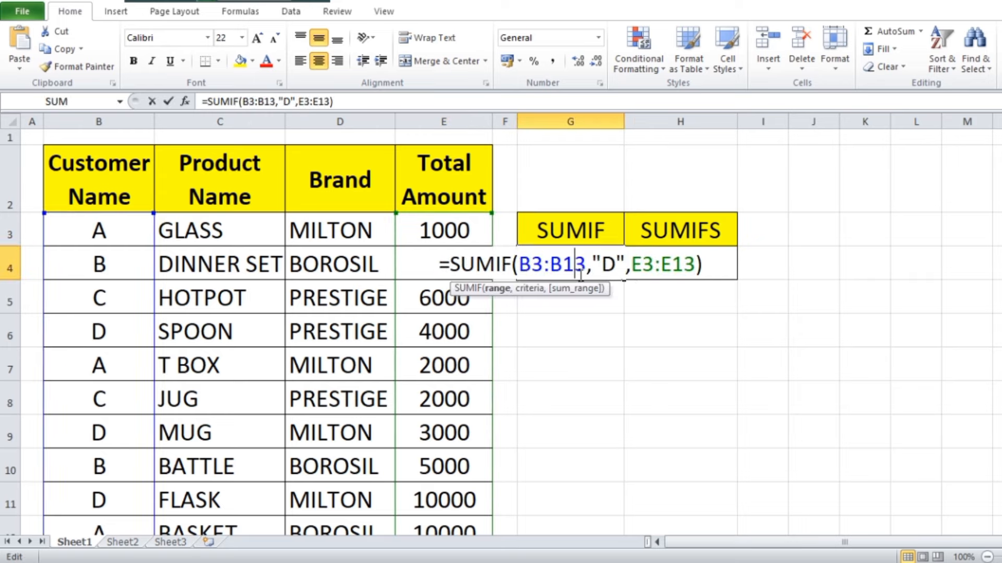
pyautogui.click(623, 263)
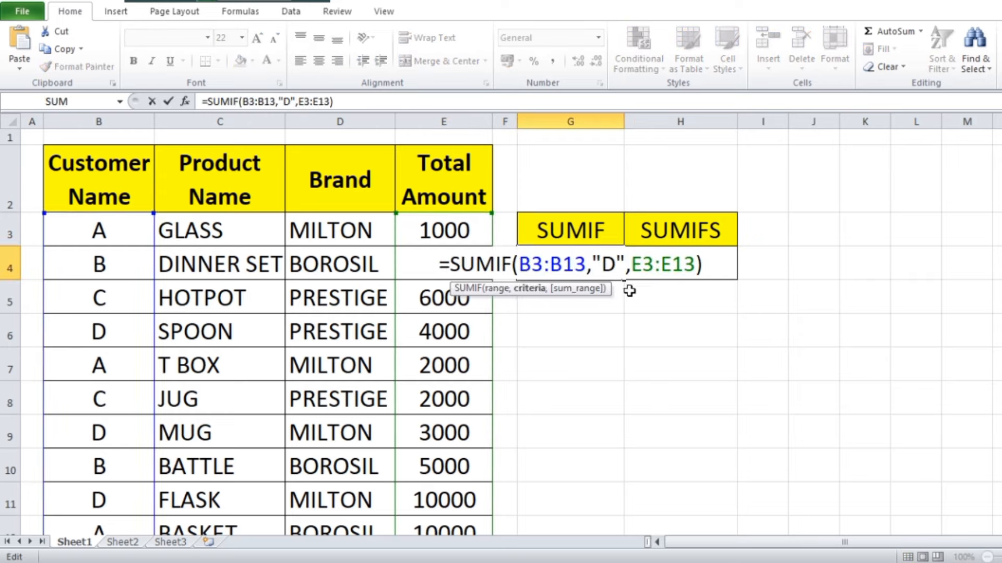
pyautogui.press('BackSpace')
pyautogui.press('BackSpace')
pyautogui.press('BackSpace')
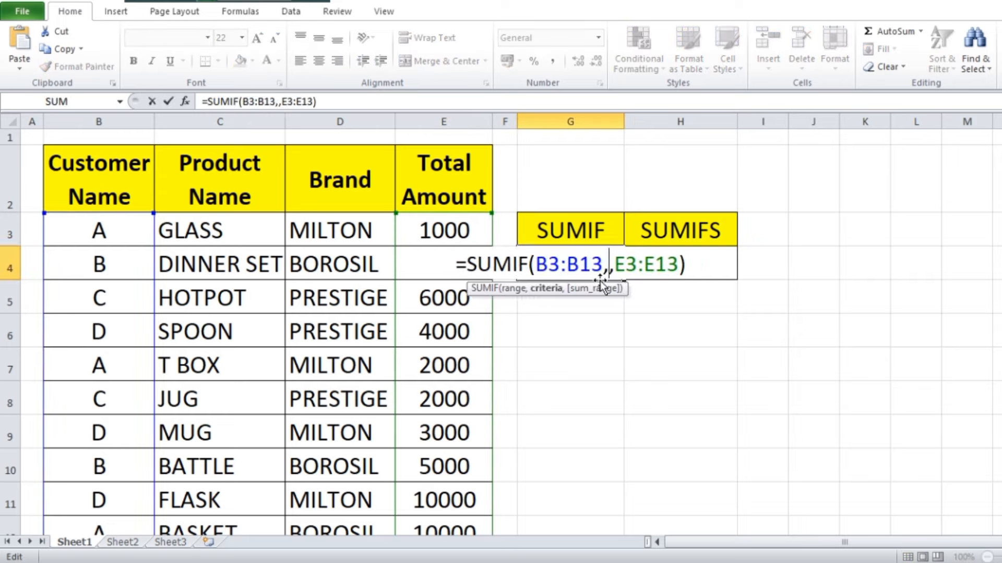
pyautogui.click(563, 332)
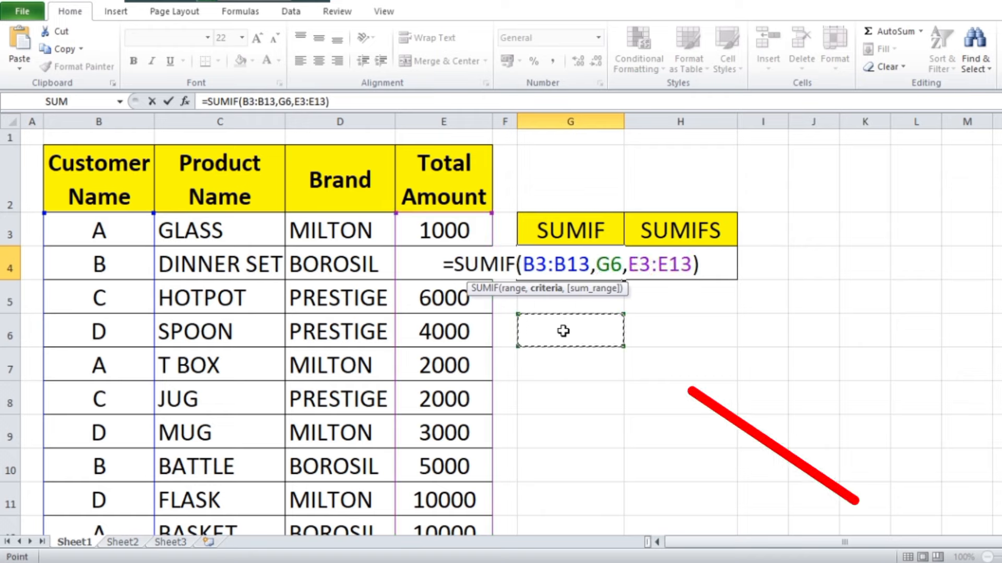
pyautogui.press('Return')
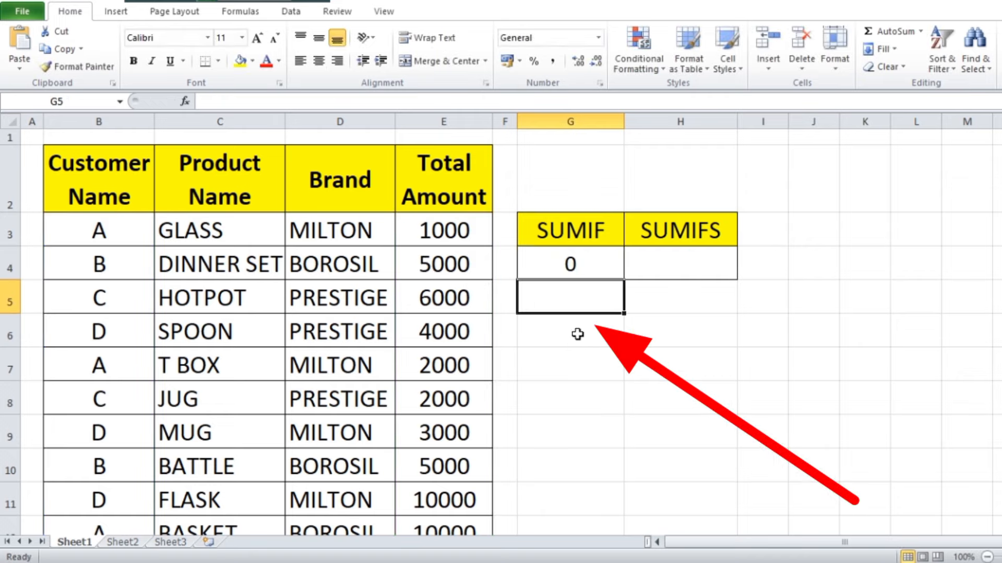
# - Apply all borders to cell G6 and enter A in it as the customer criterion
pyautogui.click(578, 334)
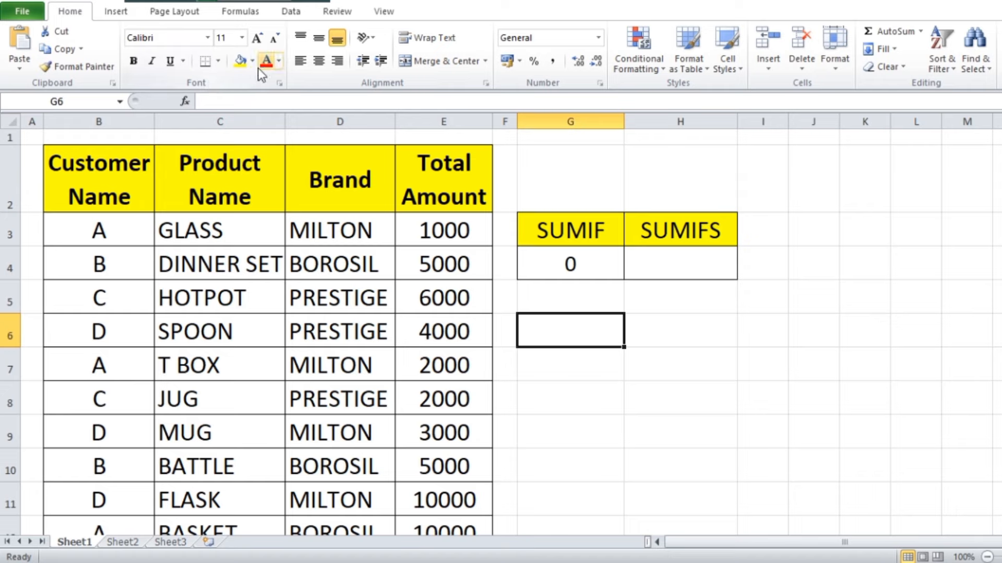
pyautogui.click(220, 61)
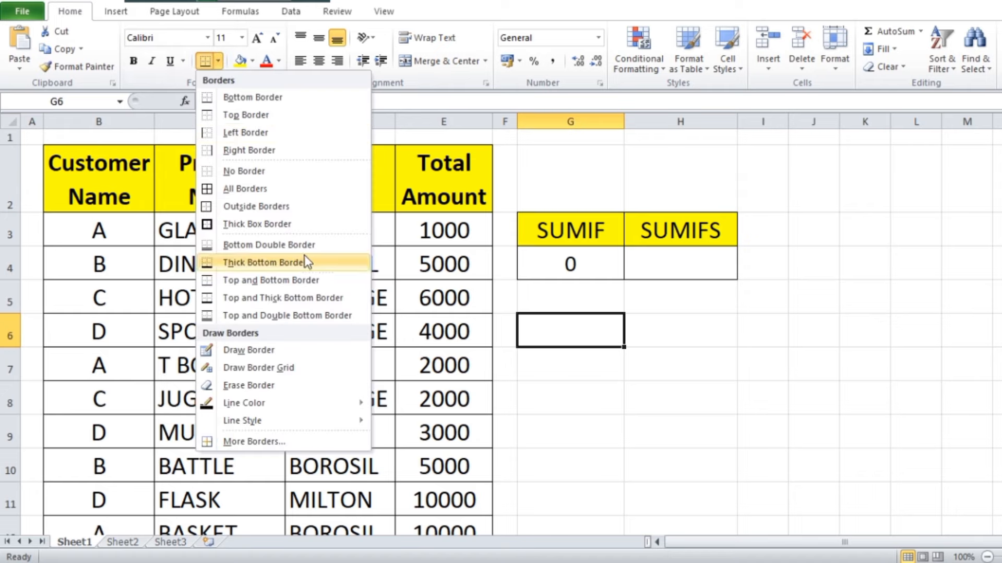
pyautogui.click(210, 189)
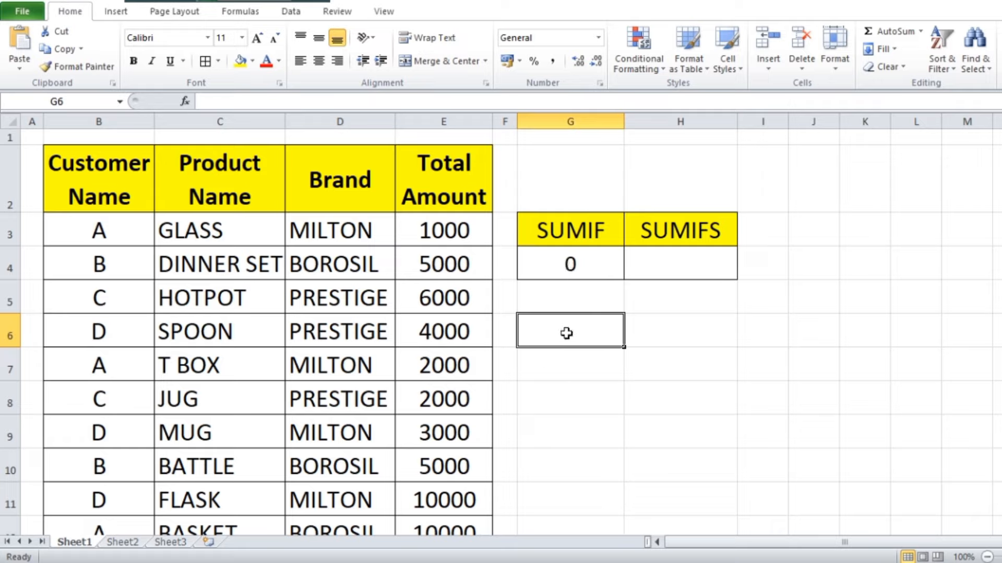
pyautogui.write('A')
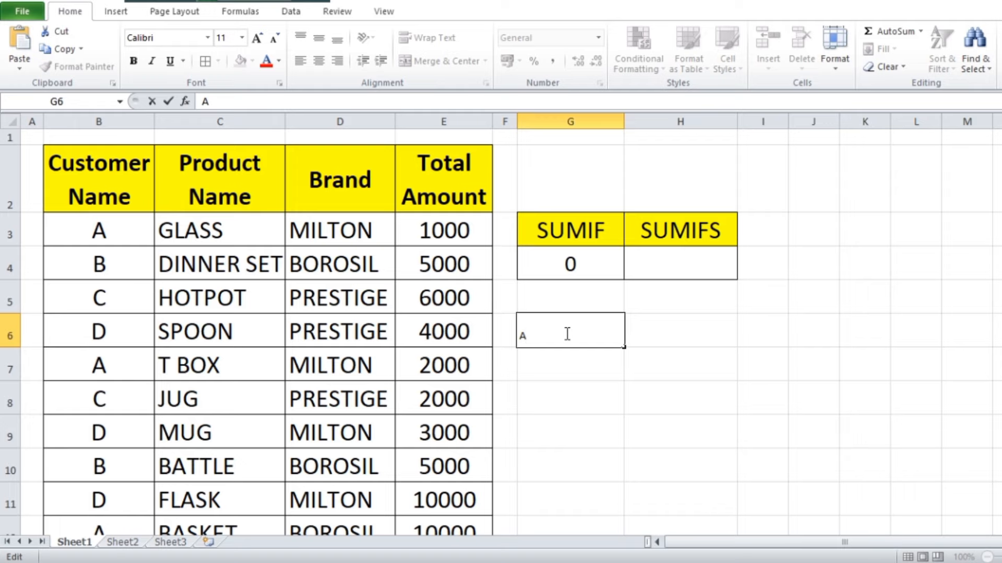
pyautogui.click(720, 440)
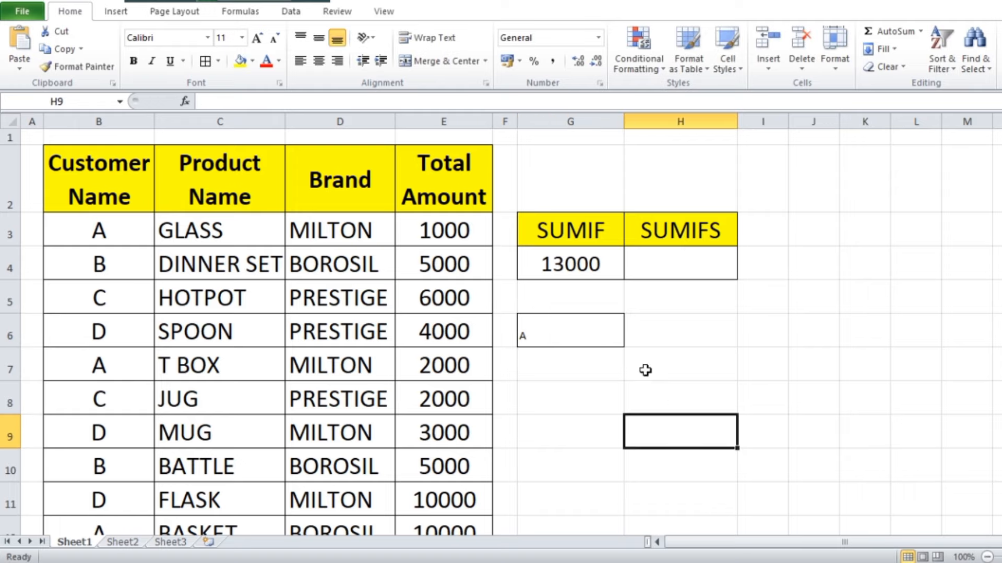
# - Enlarge the font of cell G6 to 26 and replace its content with customer B
pyautogui.click(571, 337)
pyautogui.click(257, 38)
pyautogui.click(256, 39)
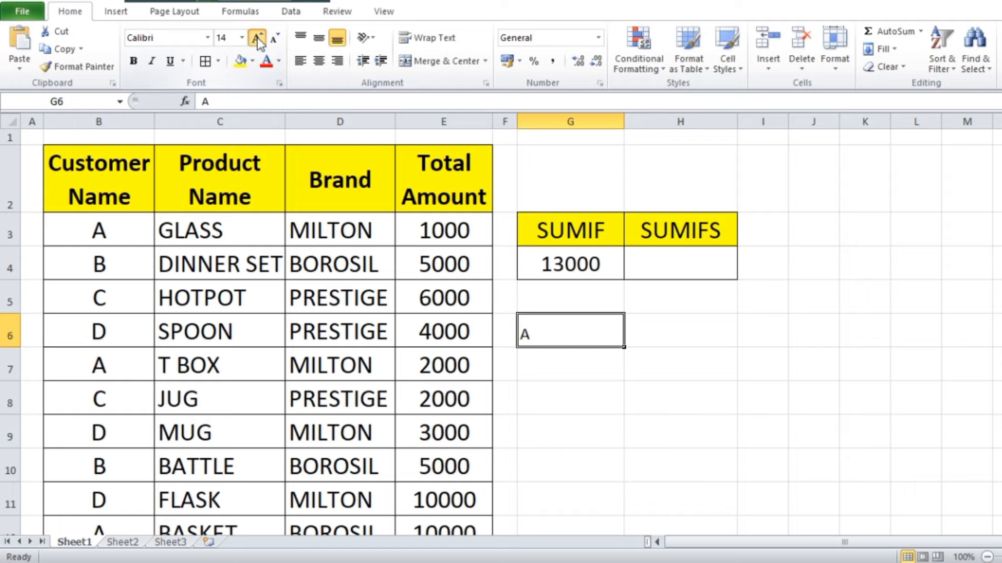
pyautogui.click(256, 39)
pyautogui.click(257, 39)
pyautogui.click(257, 39)
pyautogui.click(256, 39)
pyautogui.click(257, 39)
pyautogui.click(256, 39)
pyautogui.write('B')
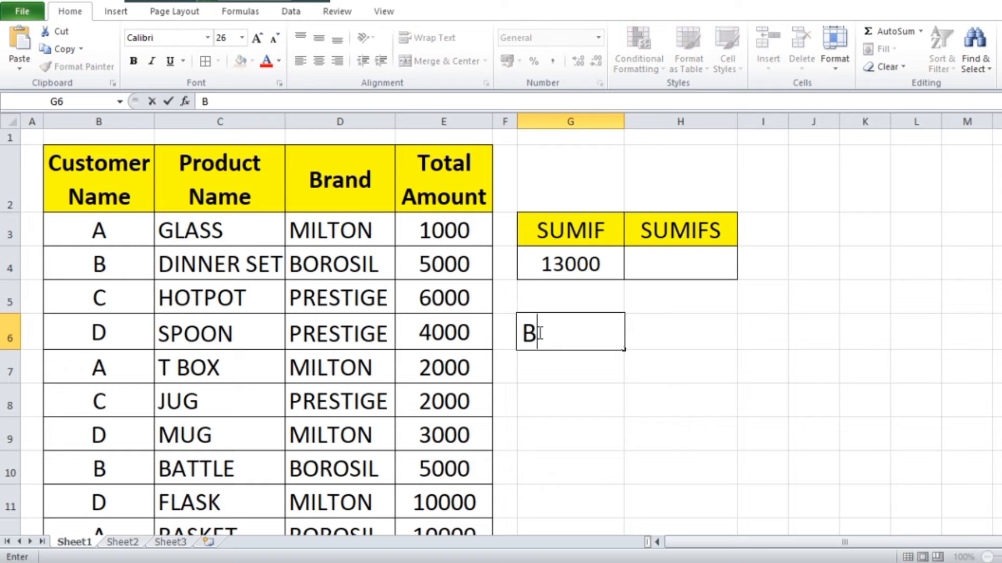
pyautogui.click(699, 412)
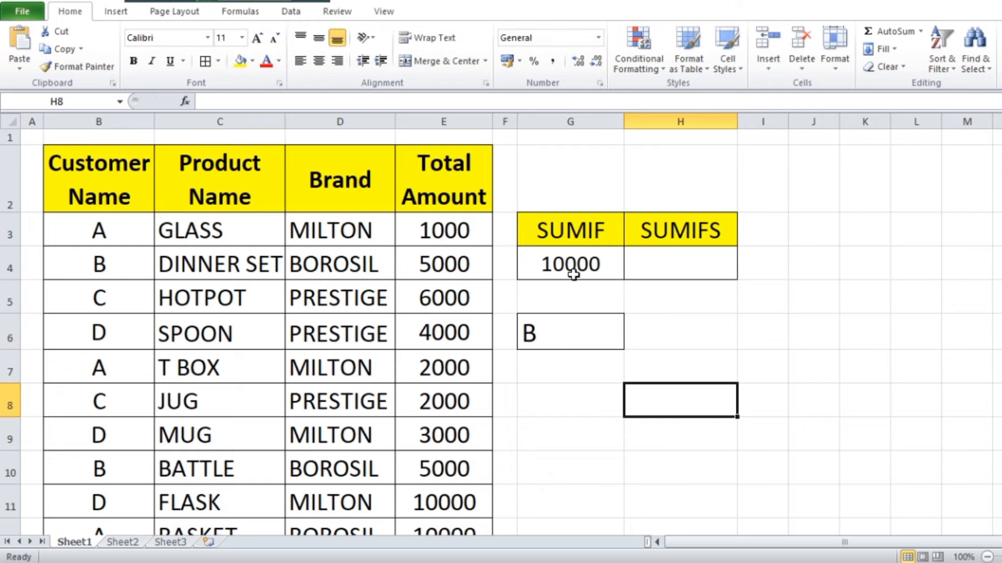
# - Check the SUMIF result in G4 against the total amounts in customer B's rows
pyautogui.click(106, 264)
pyautogui.click(448, 264)
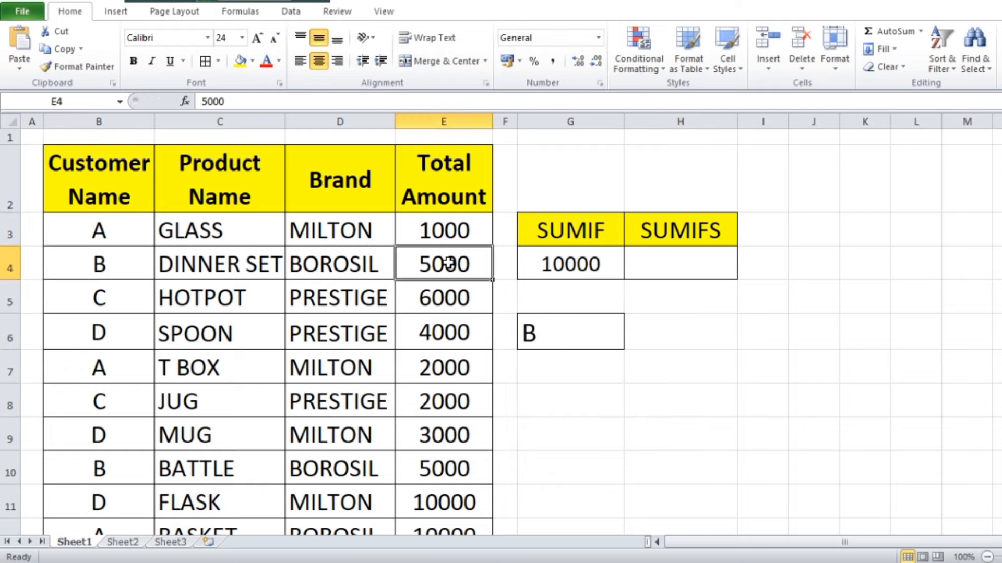
pyautogui.scroll(-1, 172, 417)
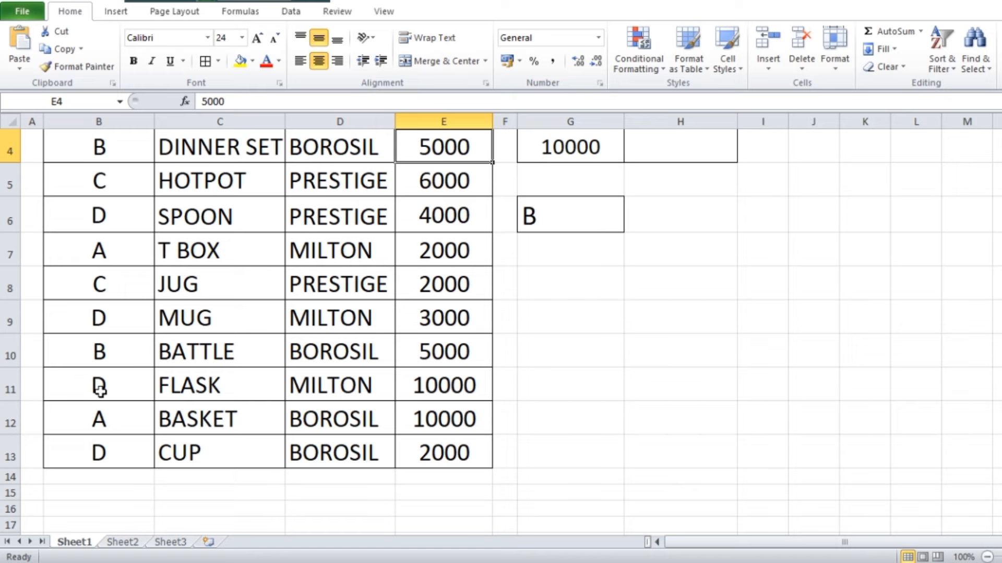
pyautogui.click(441, 362)
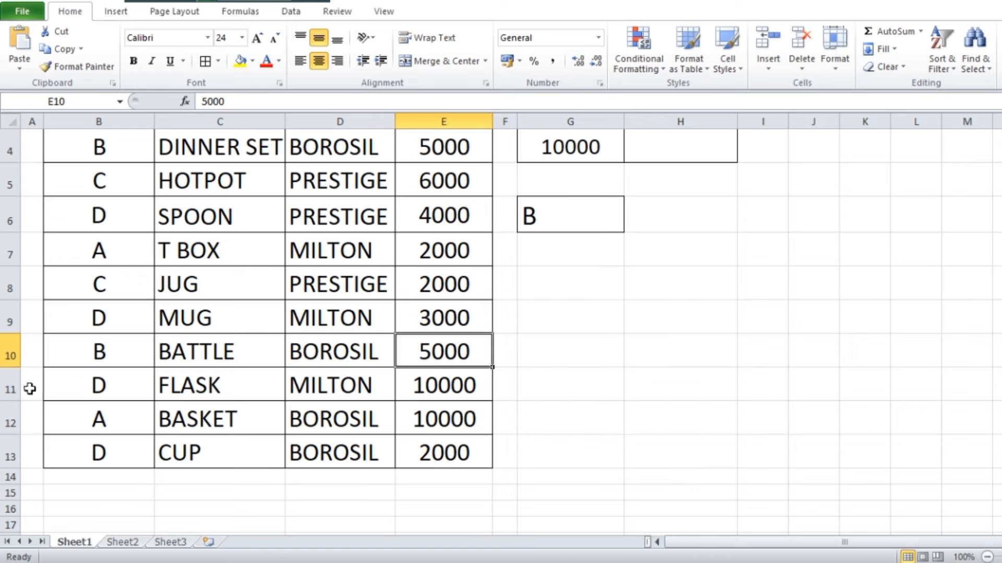
pyautogui.scroll(1, 694, 298)
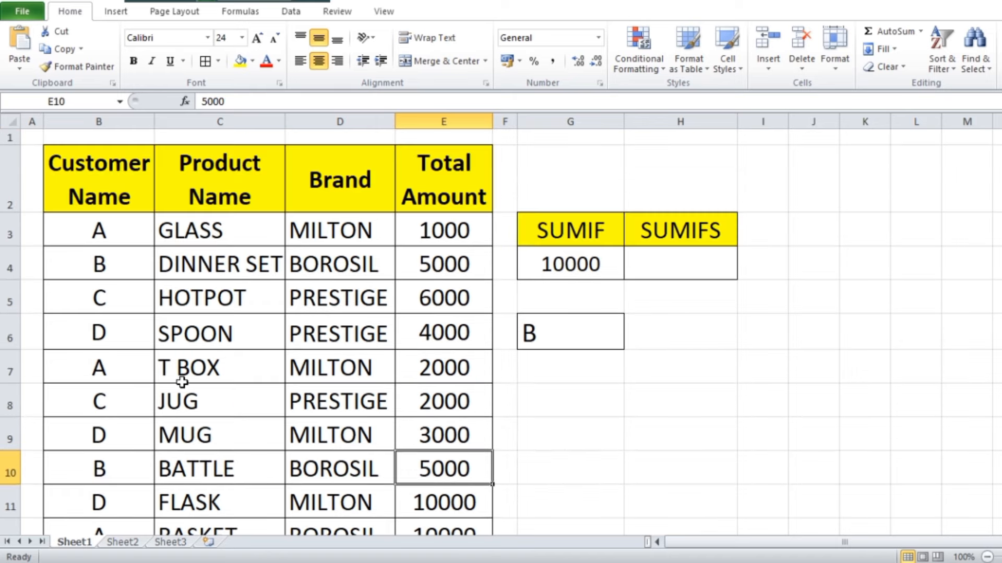
# - Replace the criteria range of the SUMIF formula in G4 with the product names in C3:C13
pyautogui.click(564, 269)
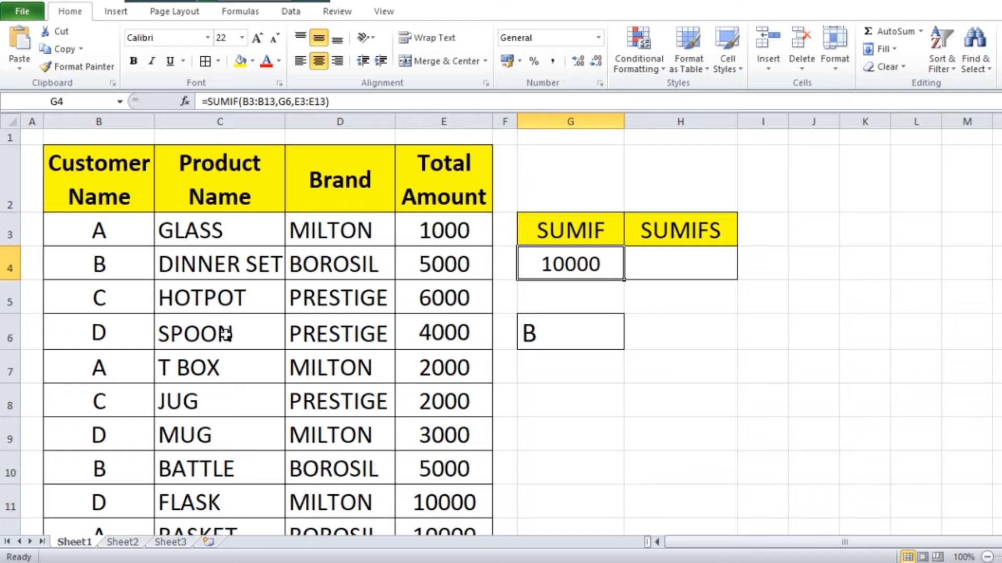
pyautogui.doubleClick(555, 271)
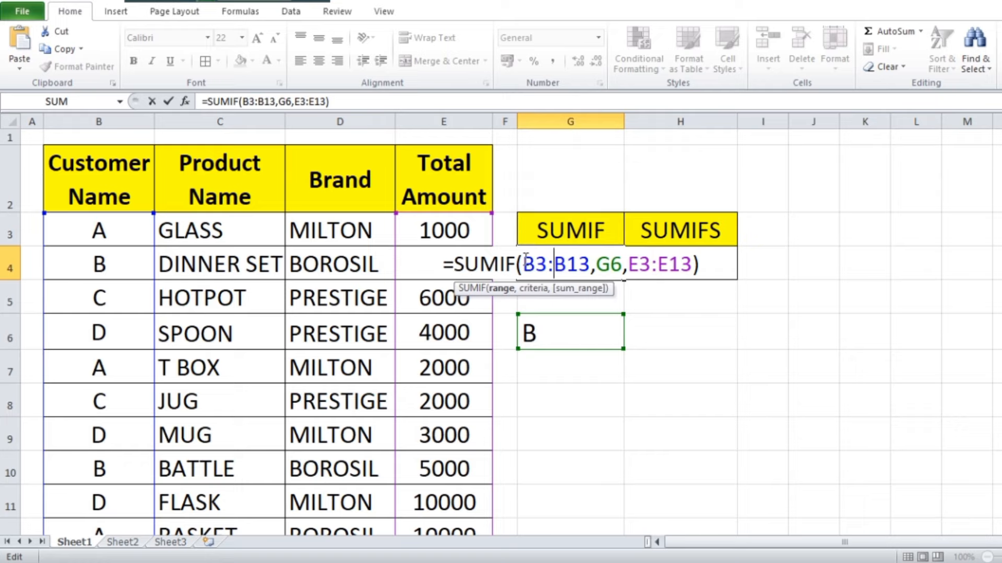
pyautogui.moveTo(524, 264); pyautogui.dragTo(587, 262)
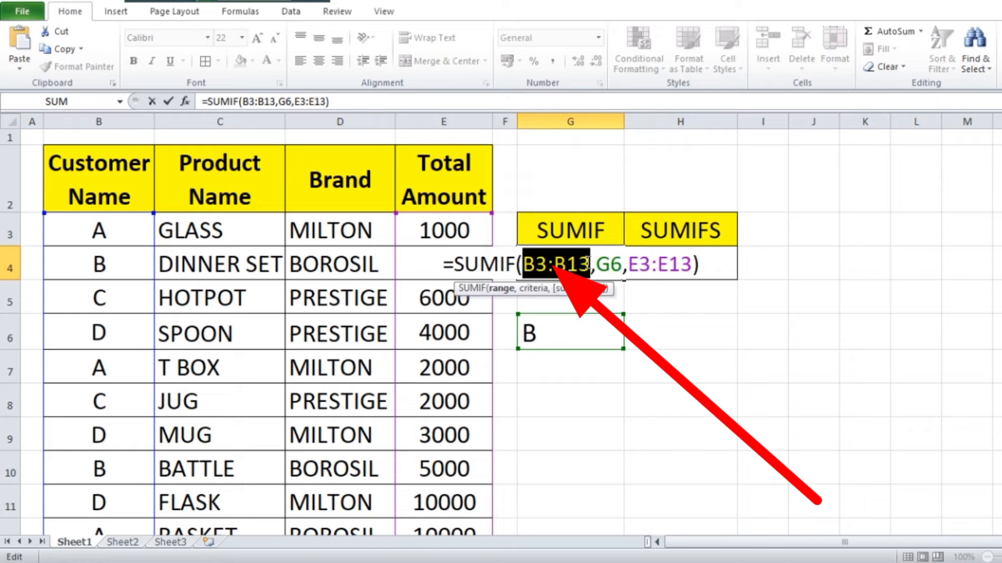
pyautogui.press('Delete')
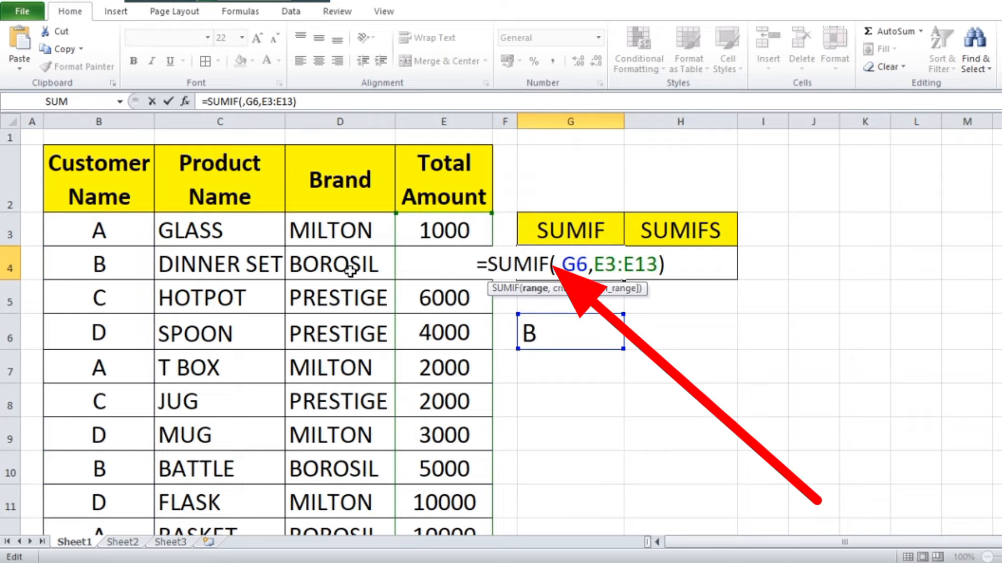
pyautogui.moveTo(217, 230); pyautogui.dragTo(217, 483)
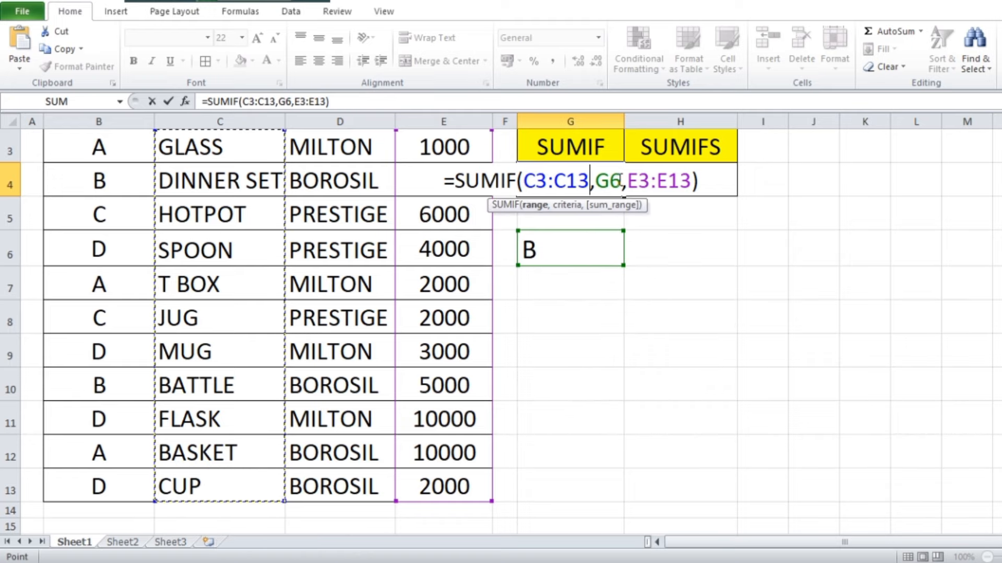
pyautogui.press('Return')
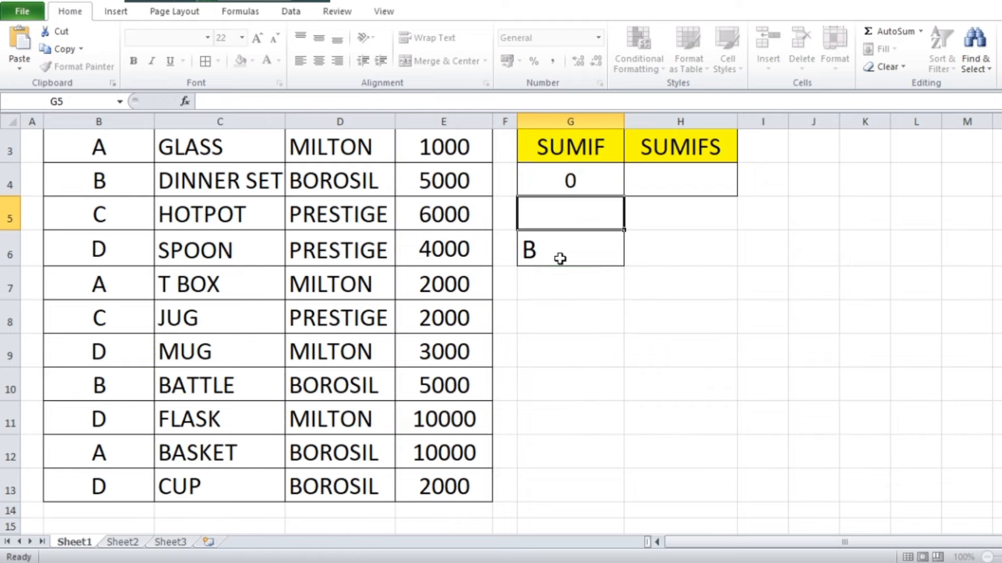
pyautogui.scroll(1, 574, 266)
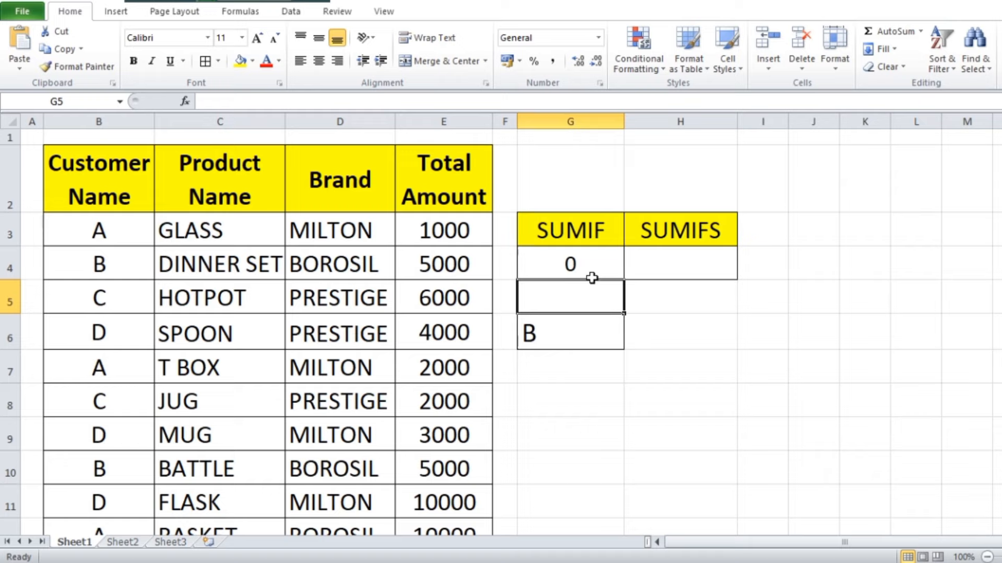
# - Enter GLASS as the product criterion in G6, and replace it with JUG
pyautogui.click(549, 335)
pyautogui.write('GLASS')
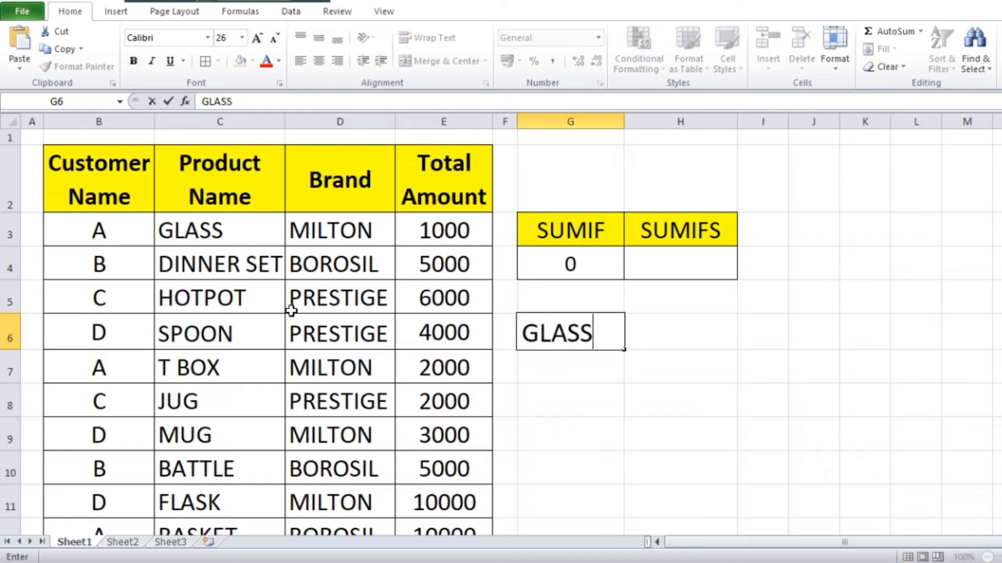
pyautogui.click(694, 388)
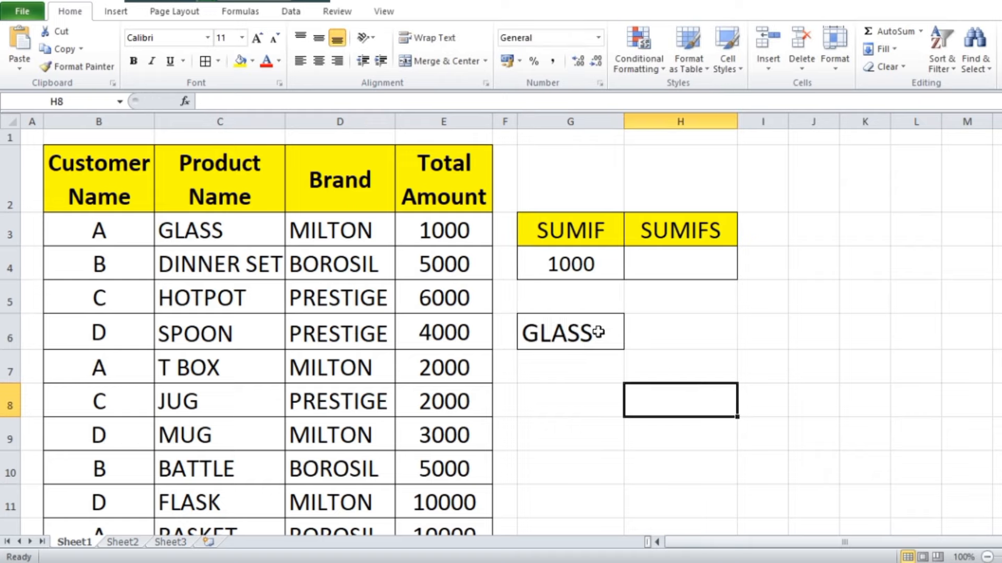
pyautogui.click(571, 341)
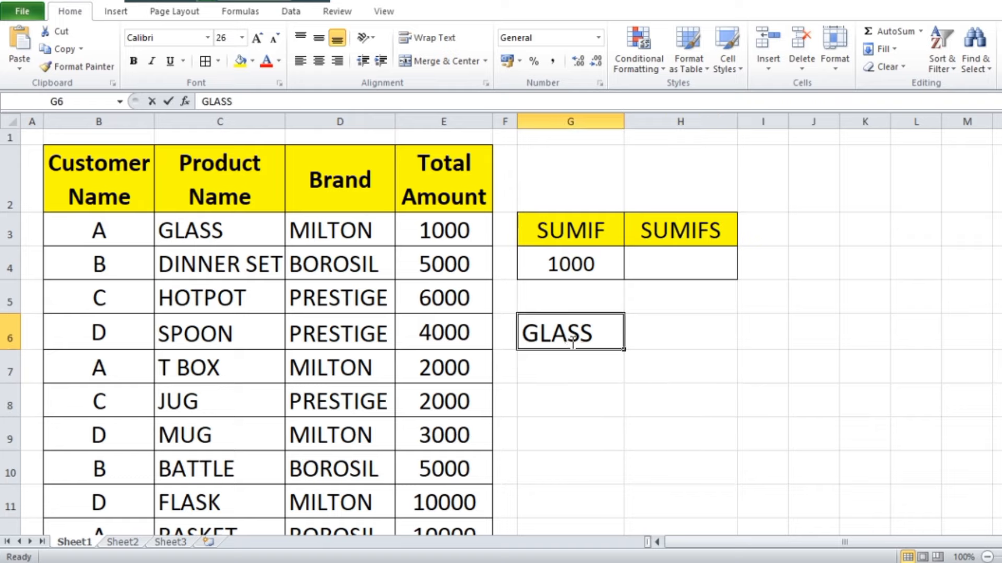
pyautogui.write('JUG')
pyautogui.click(759, 347)
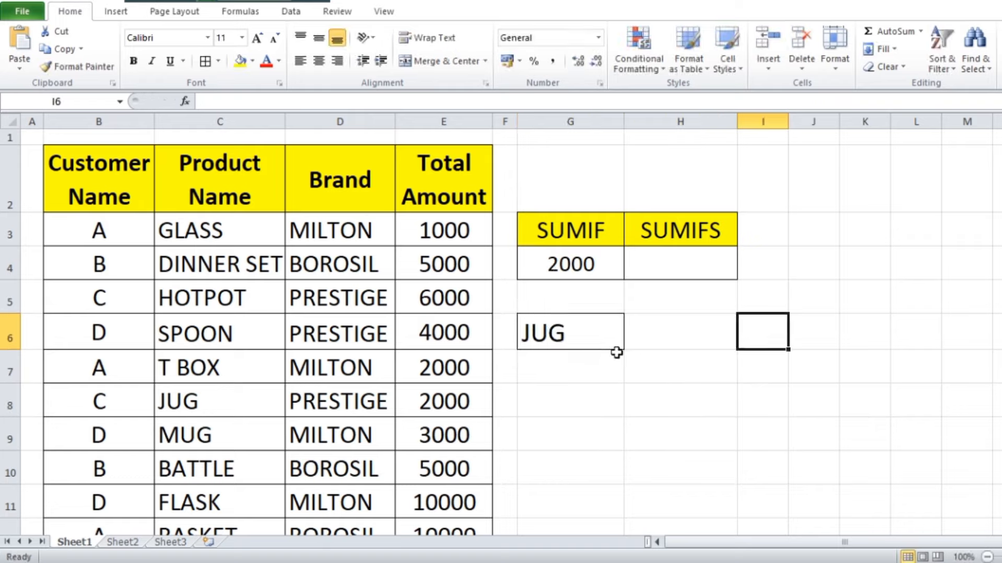
# - Change the product name in C7 to JUG so that two rows match the SUMIF criterion
pyautogui.click(582, 262)
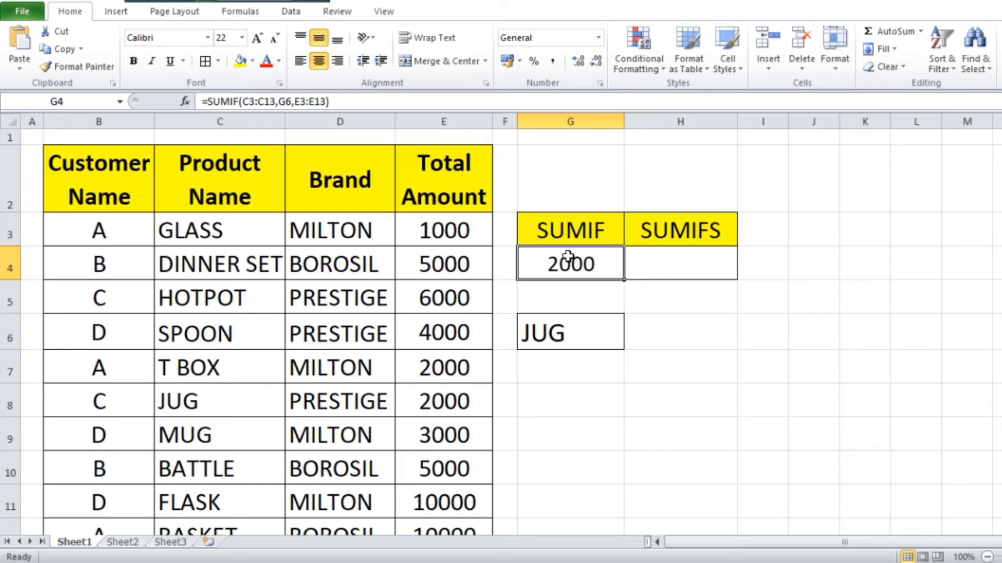
pyautogui.click(180, 373)
pyautogui.write('JUG')
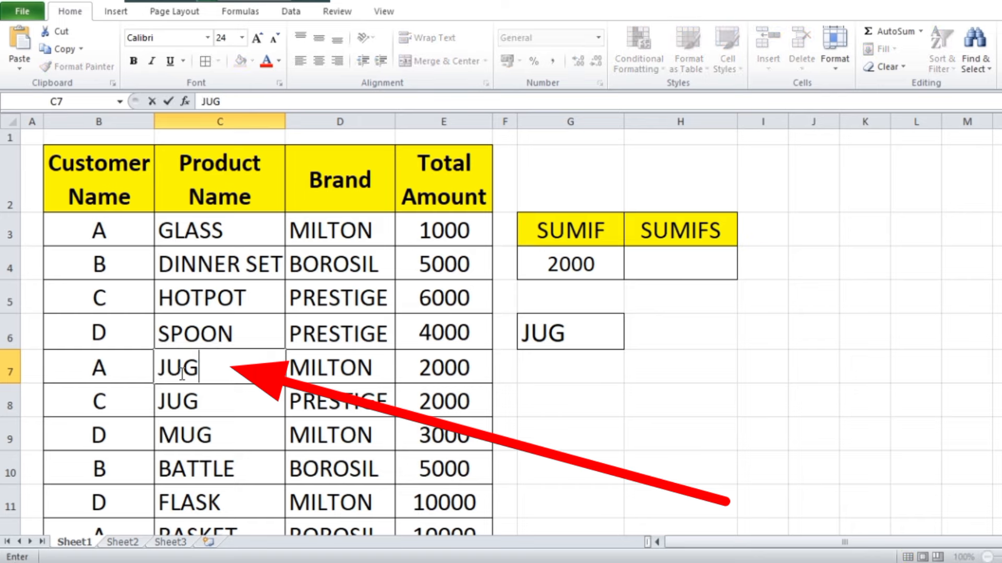
pyautogui.click(895, 457)
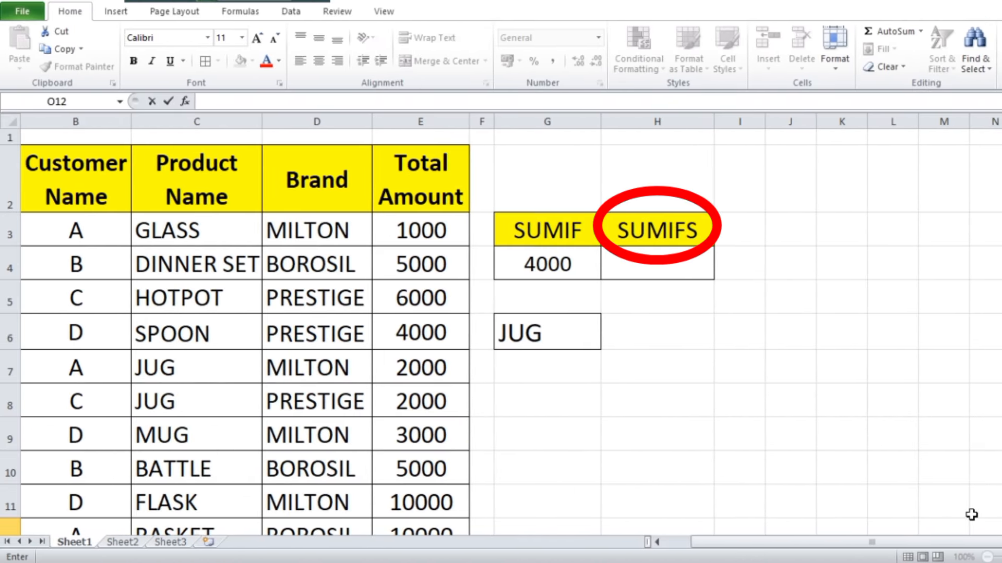
# - Copy the Customer Name, Product Name and Brand headers from B2:D2 to the cells starting at I6
pyautogui.moveTo(83, 191); pyautogui.dragTo(305, 188)
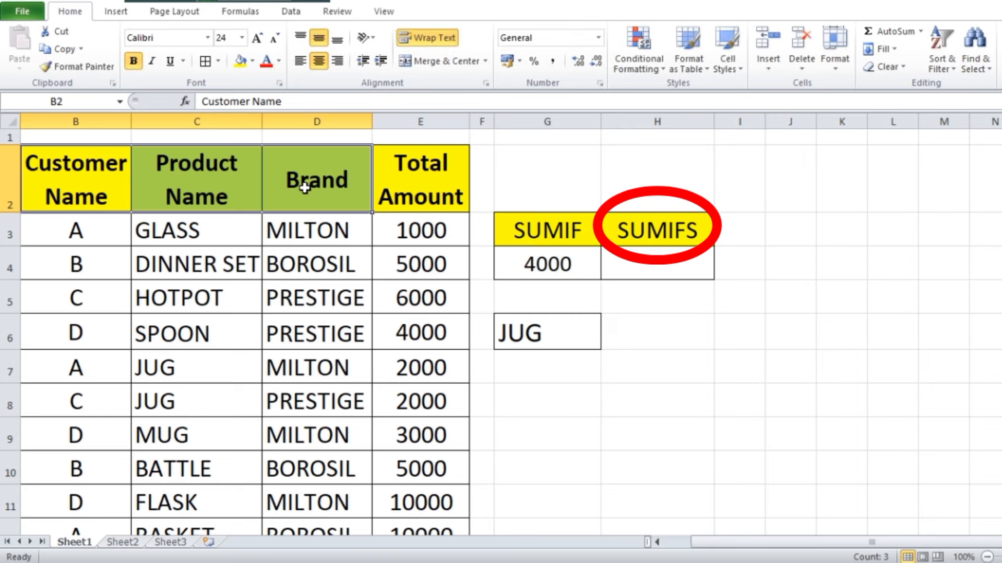
pyautogui.hotkey('ctrl', 'c')
pyautogui.click(675, 368)
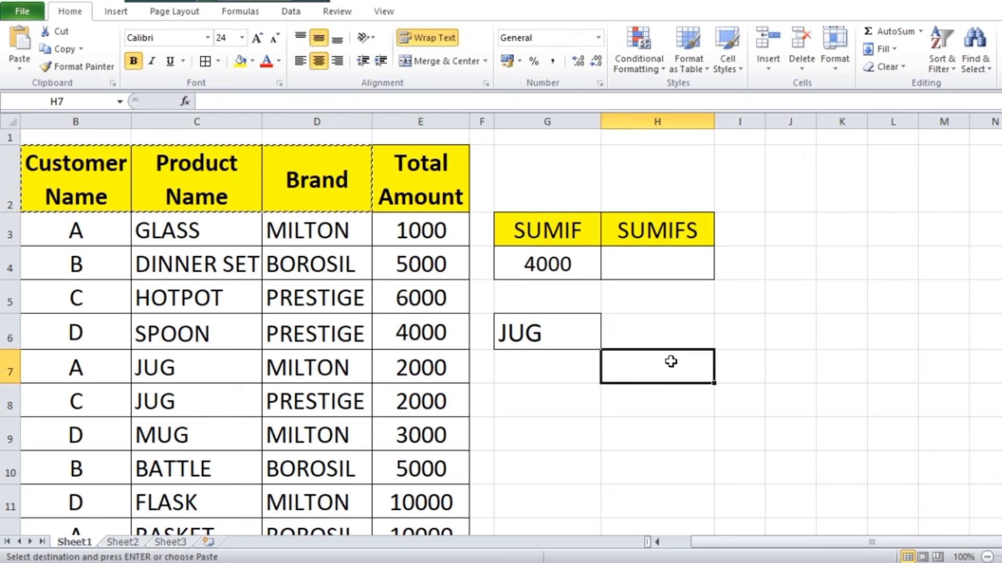
pyautogui.click(738, 330)
pyautogui.hotkey('ctrl', 'v')
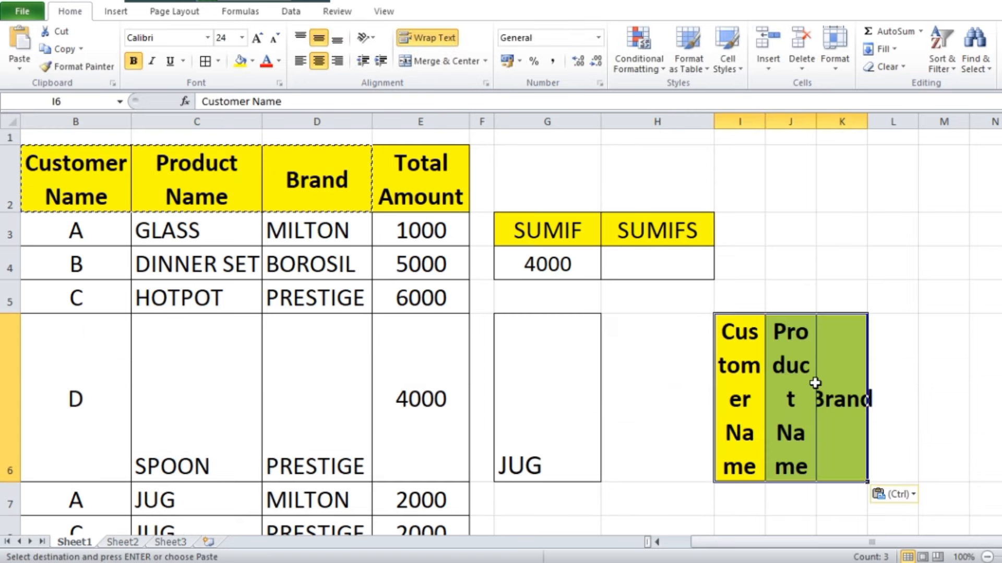
# - Reduce the font size of the copied headers in I6:K6 so that they fit their narrow cells
pyautogui.moveTo(750, 364); pyautogui.dragTo(841, 365)
pyautogui.click(275, 40)
pyautogui.click(275, 40)
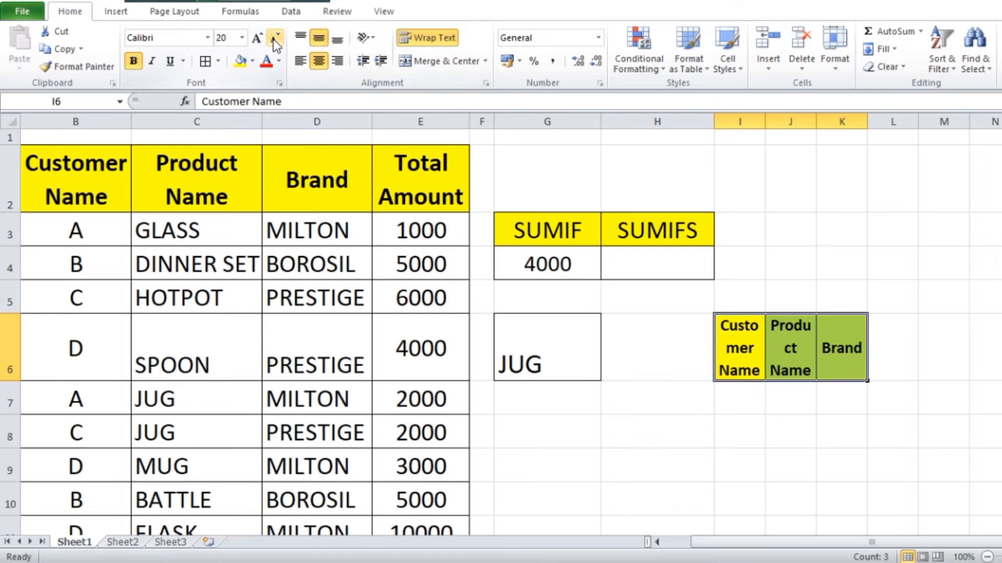
pyautogui.click(275, 39)
pyautogui.click(275, 40)
pyautogui.click(275, 40)
pyautogui.click(275, 40)
pyautogui.click(275, 39)
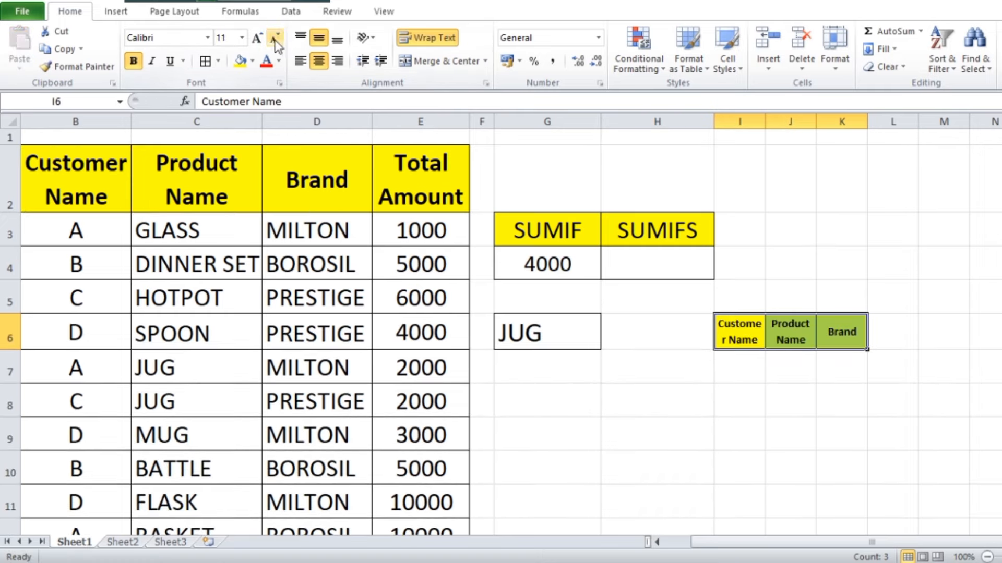
# - Format the criteria cells I7:K7 with all borders, centred alignment and a font size of 24
pyautogui.moveTo(738, 371); pyautogui.dragTo(832, 364)
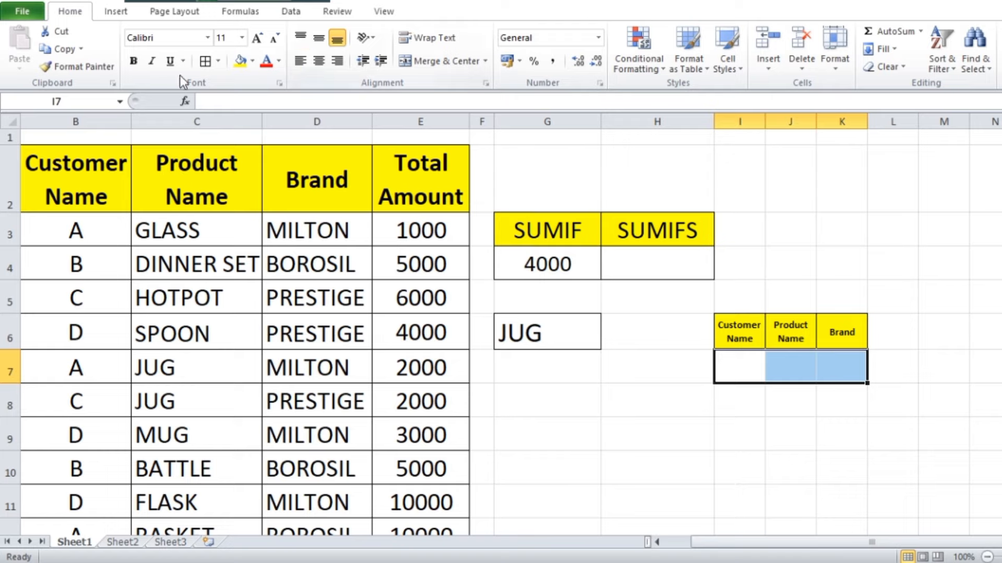
pyautogui.click(203, 64)
pyautogui.click(257, 39)
pyautogui.click(257, 39)
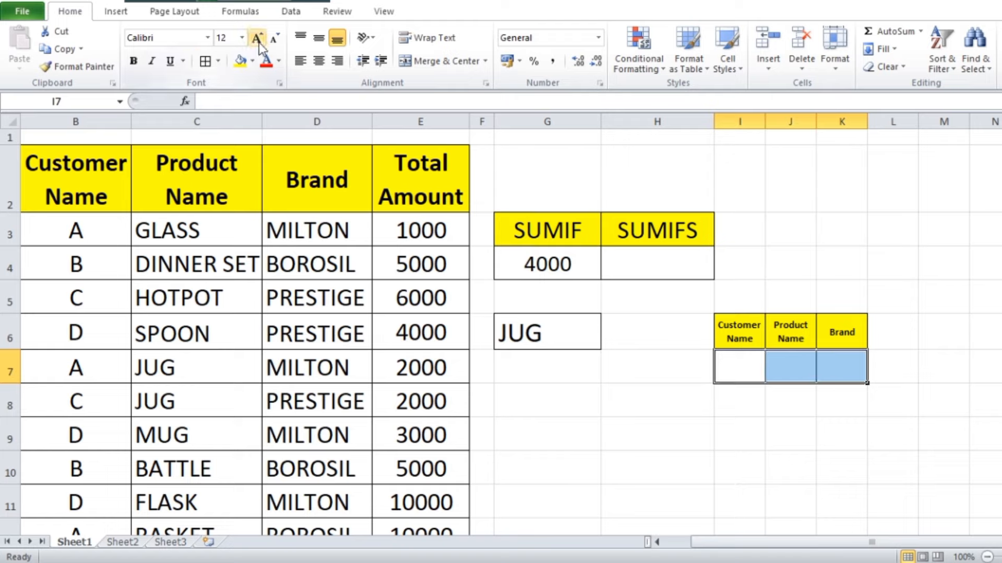
pyautogui.click(257, 39)
pyautogui.click(257, 39)
pyautogui.click(257, 39)
pyautogui.click(257, 39)
pyautogui.click(257, 39)
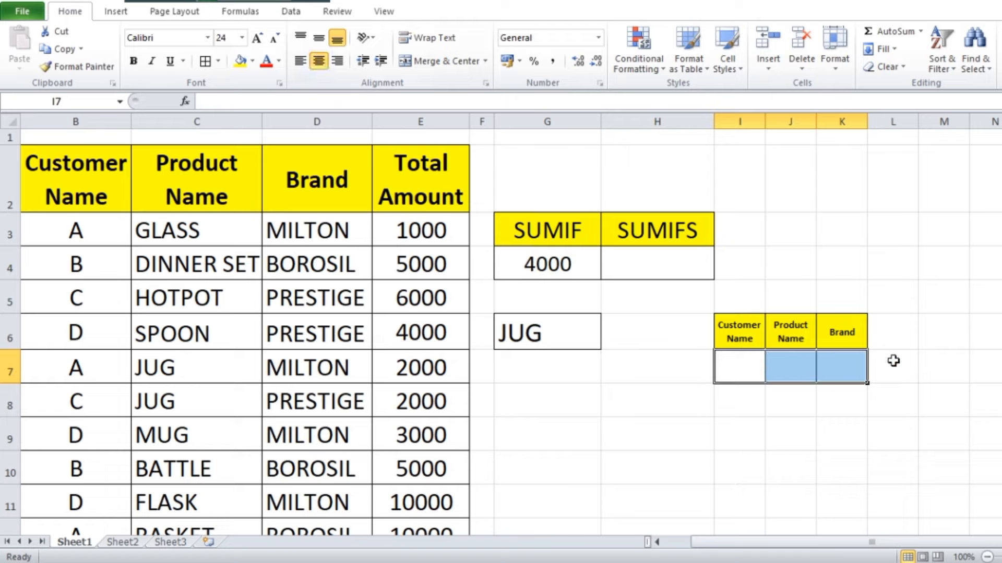
pyautogui.click(892, 400)
# - Start a SUMIFS formula in H4 with the total amounts in E3:E13 as the sum range
pyautogui.click(661, 268)
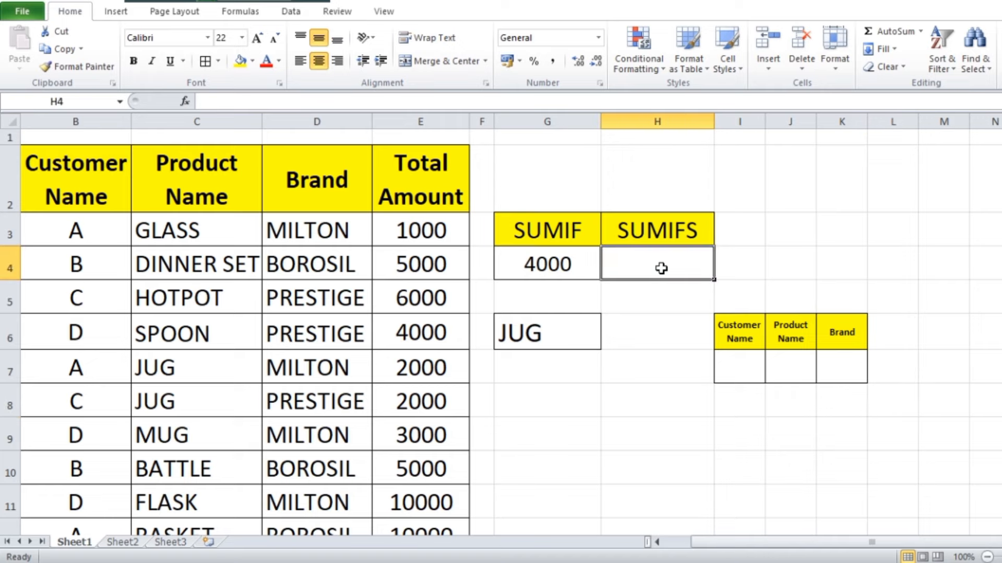
pyautogui.write('=SUMIF')
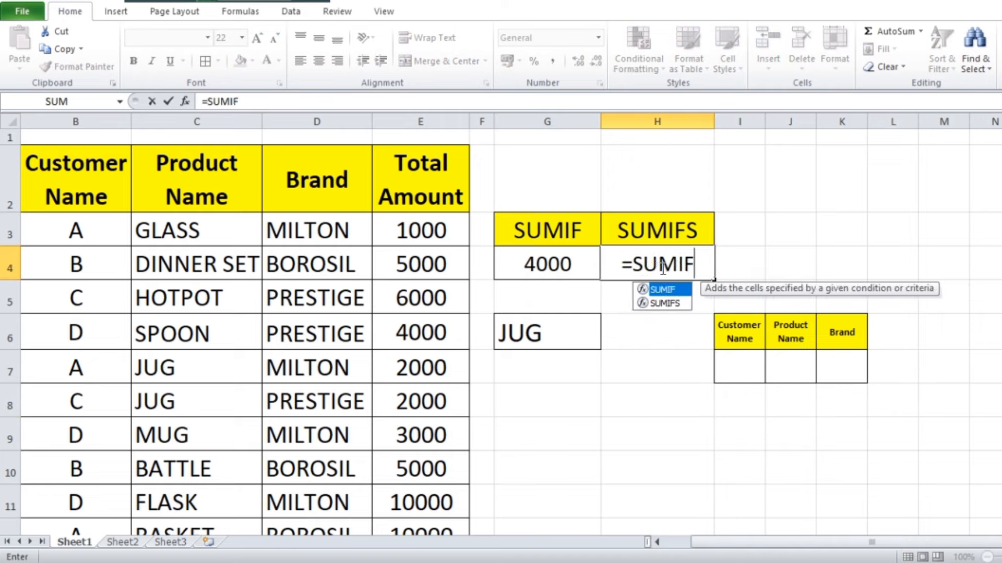
pyautogui.click(663, 303)
pyautogui.doubleClick(663, 304)
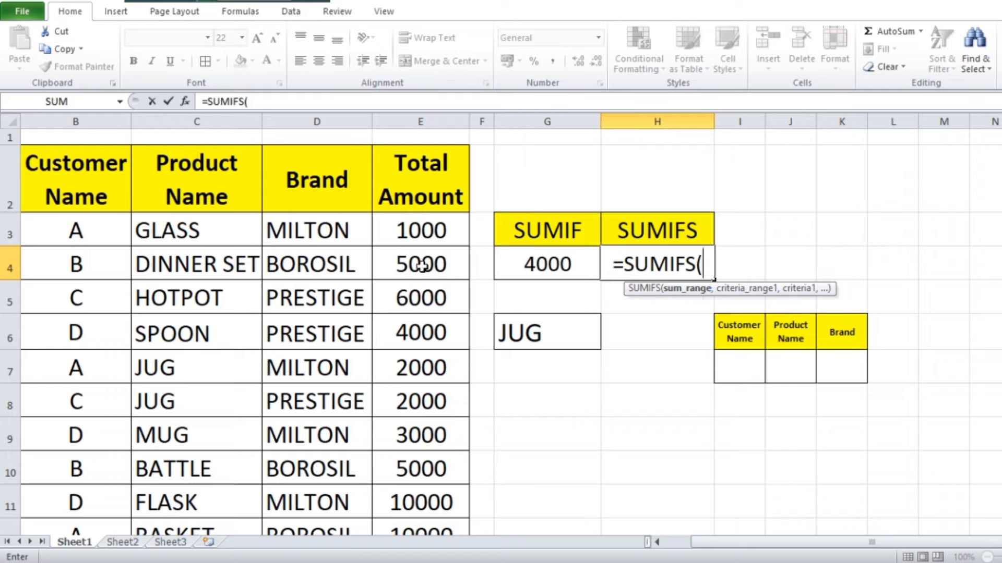
pyautogui.moveTo(423, 230); pyautogui.dragTo(441, 483)
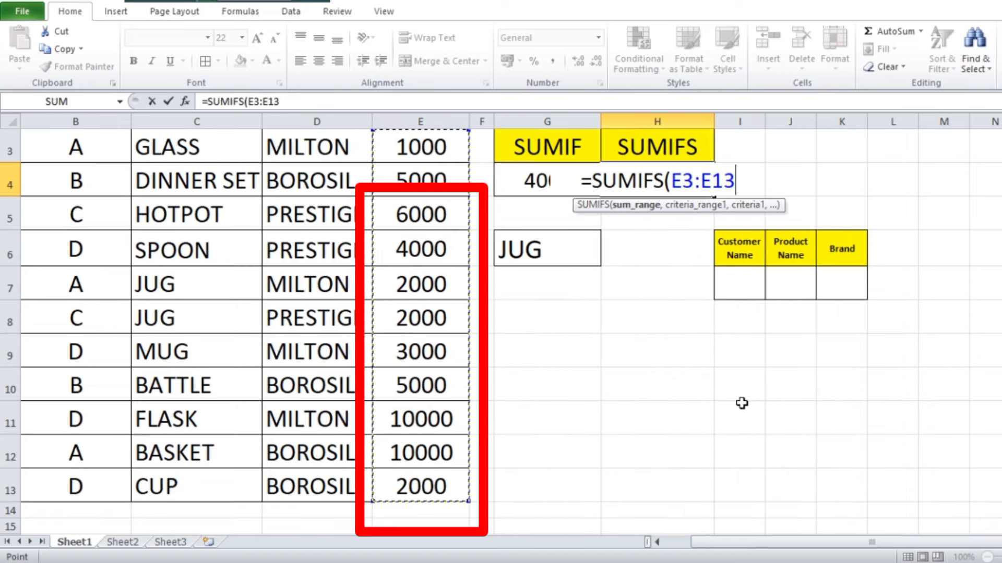
pyautogui.scroll(1, 664, 386)
pyautogui.write(',')
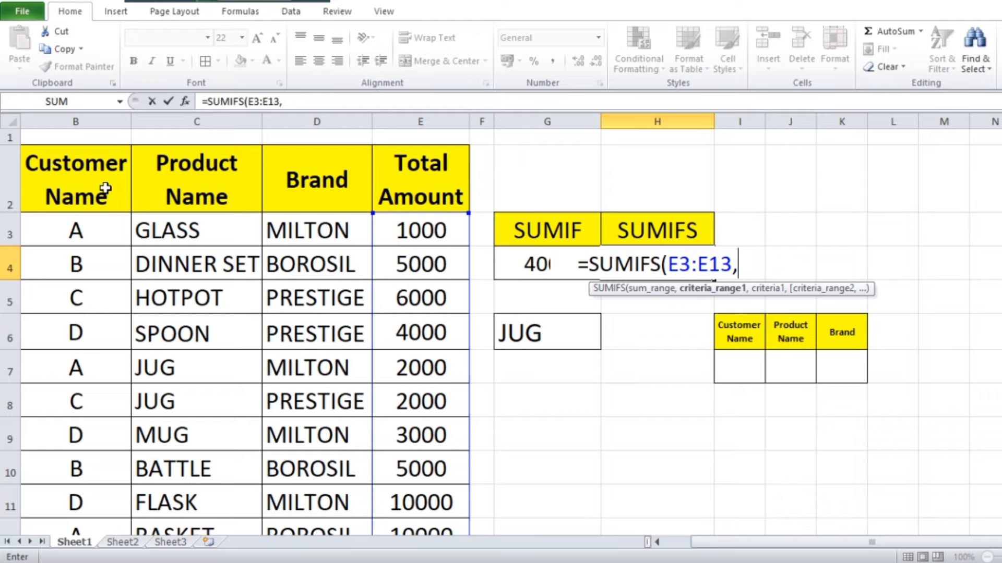
# - Complete the SUMIFS formula with customer names B3:B13 as the criteria range and cell B3 as the criterion
pyautogui.moveTo(83, 229)
pyautogui.mouseDown()
pyautogui.moveTo(88, 546)
pyautogui.moveTo(86, 485)
pyautogui.mouseUp()
pyautogui.scroll(1, 81, 274)
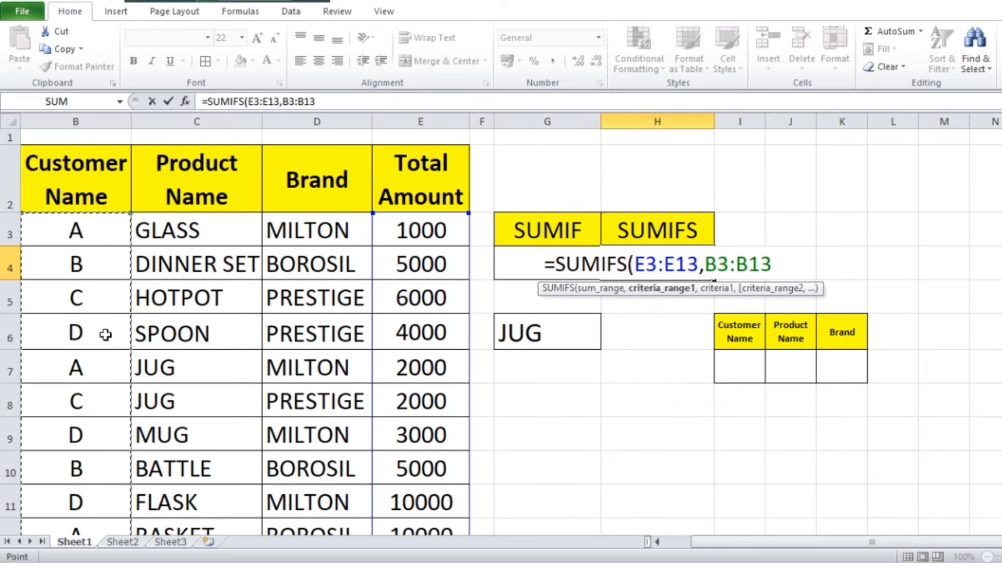
pyautogui.write(',')
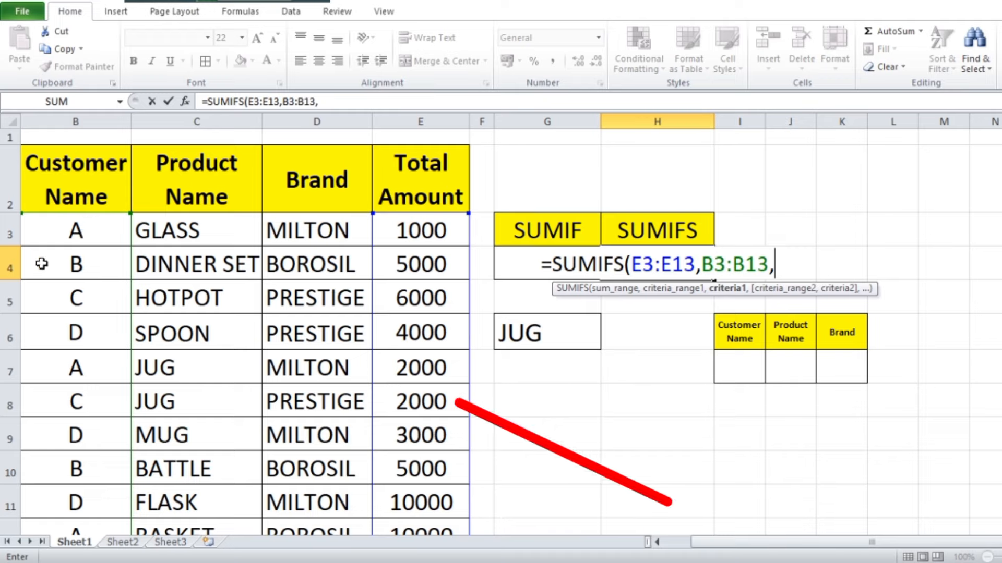
pyautogui.click(90, 239)
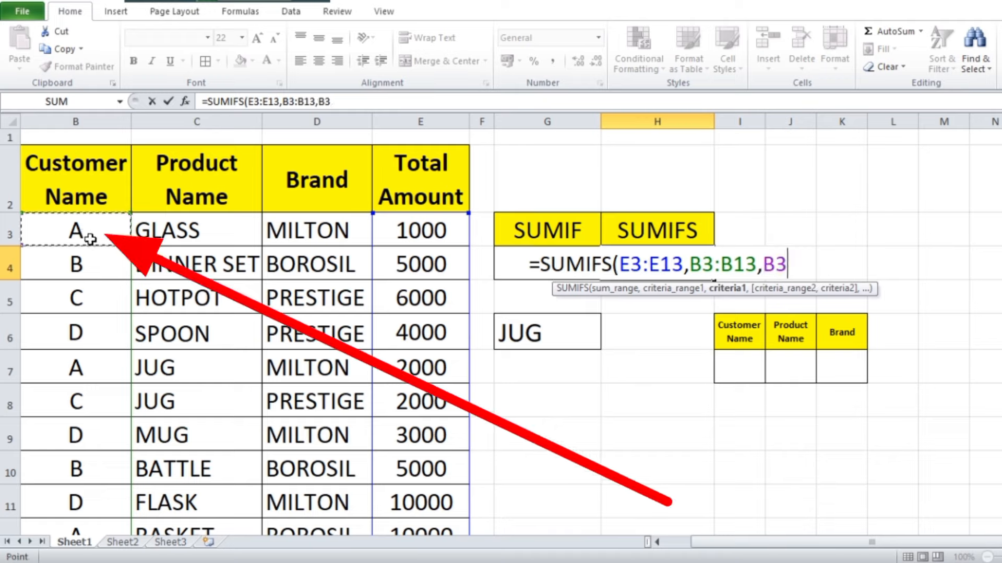
pyautogui.write(')')
pyautogui.press('Return')
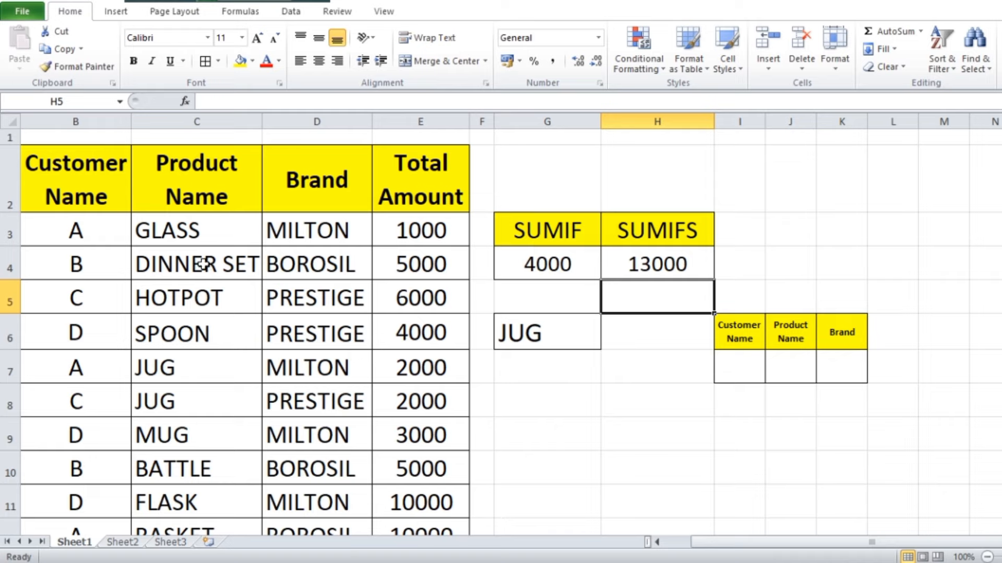
# - Replace the B3 criterion in the SUMIFS formula in H4 with the typed text "a"
pyautogui.doubleClick(680, 265)
pyautogui.press('Return')
pyautogui.click(649, 264)
pyautogui.doubleClick(652, 264)
pyautogui.click(784, 269)
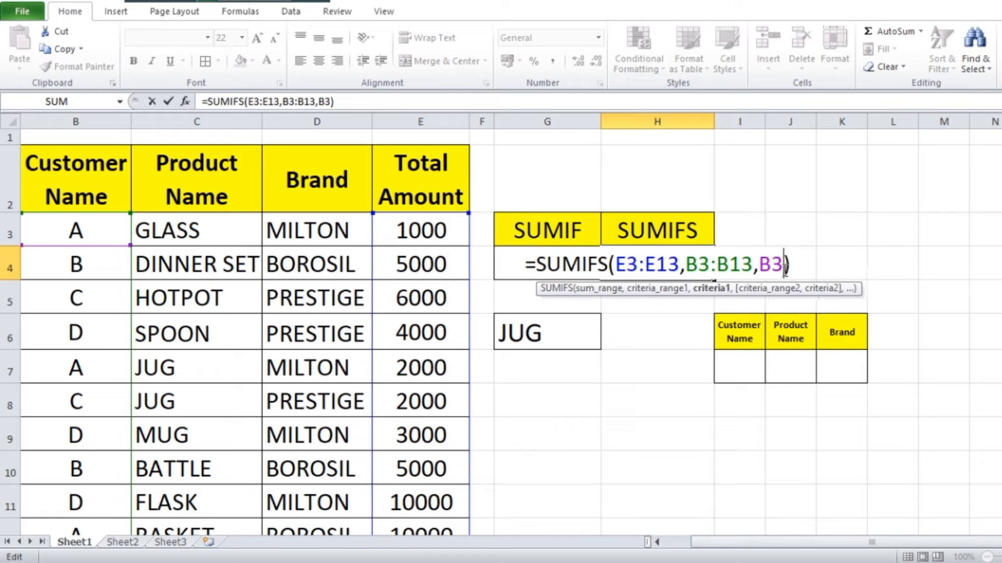
pyautogui.press('BackSpace')
pyautogui.press('BackSpace')
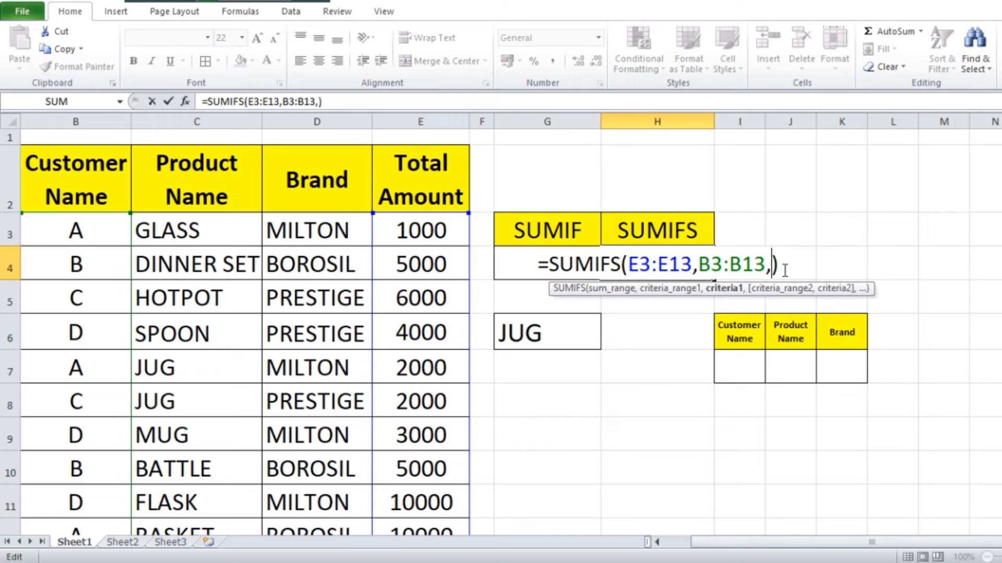
pyautogui.write('"a')
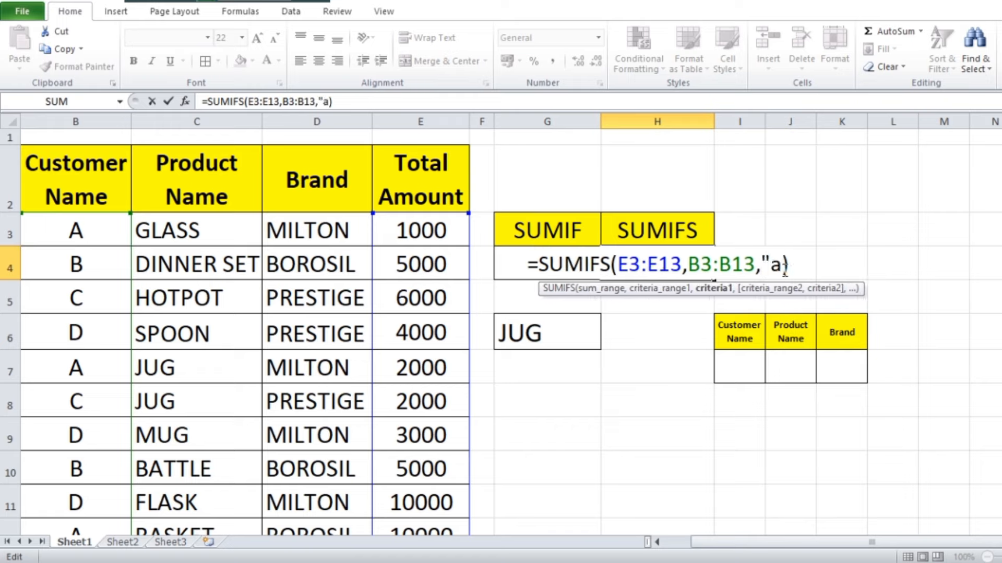
pyautogui.write('"')
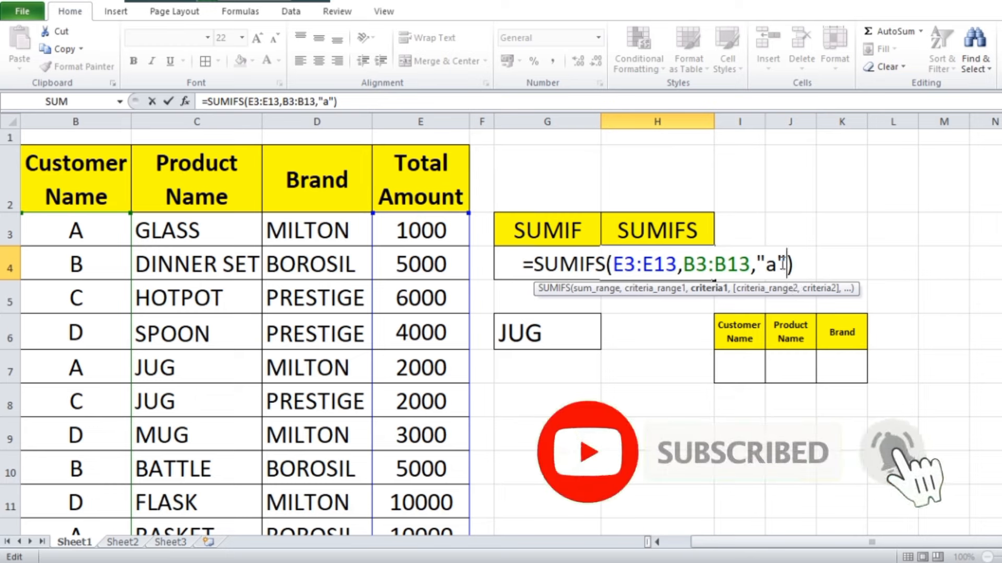
pyautogui.press('Return')
# - Replace the text criterion in the SUMIFS formula in H4 with a reference to cell I7
pyautogui.doubleClick(678, 264)
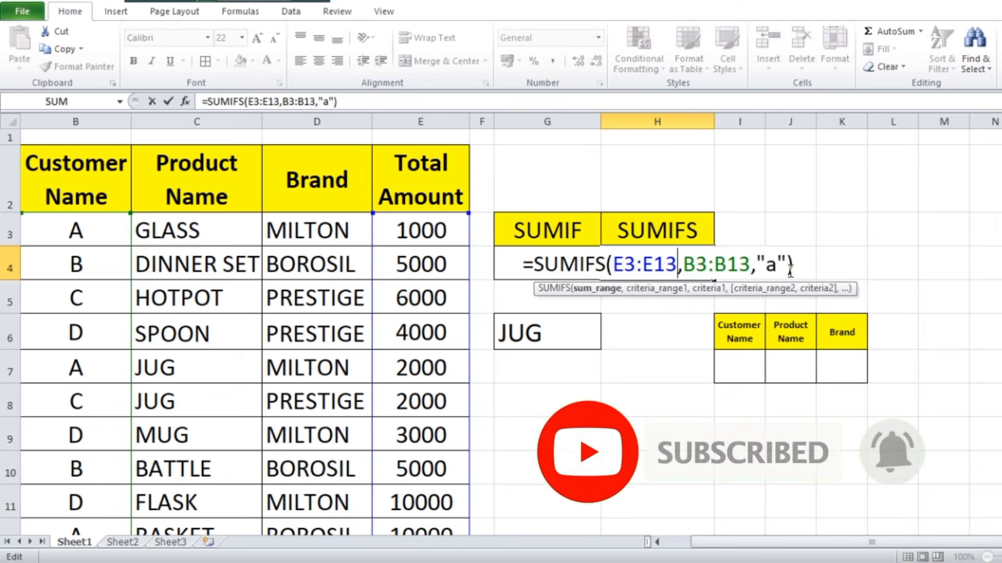
pyautogui.press('BackSpace')
pyautogui.press('BackSpace')
pyautogui.press('BackSpace')
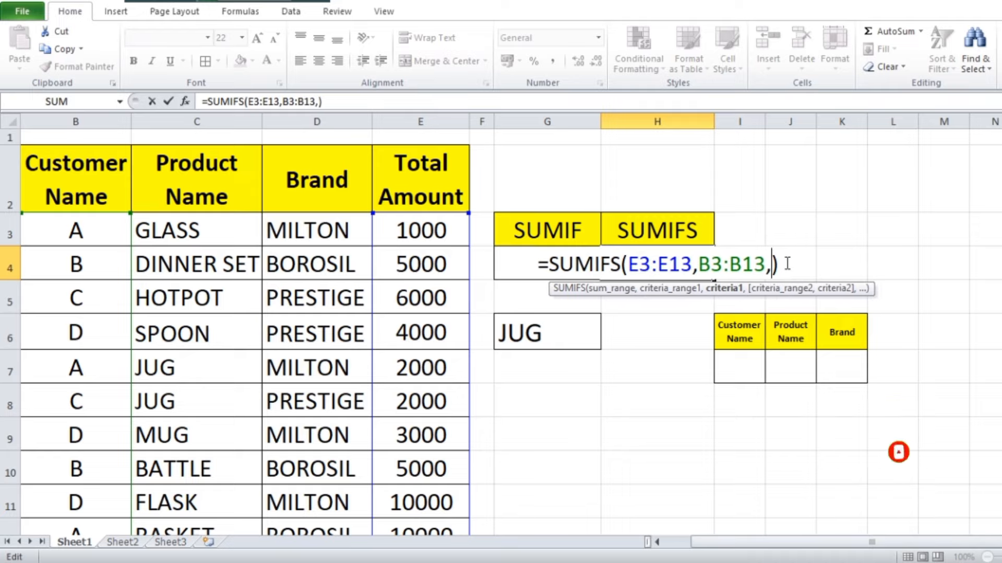
pyautogui.click(743, 367)
pyautogui.press('Return')
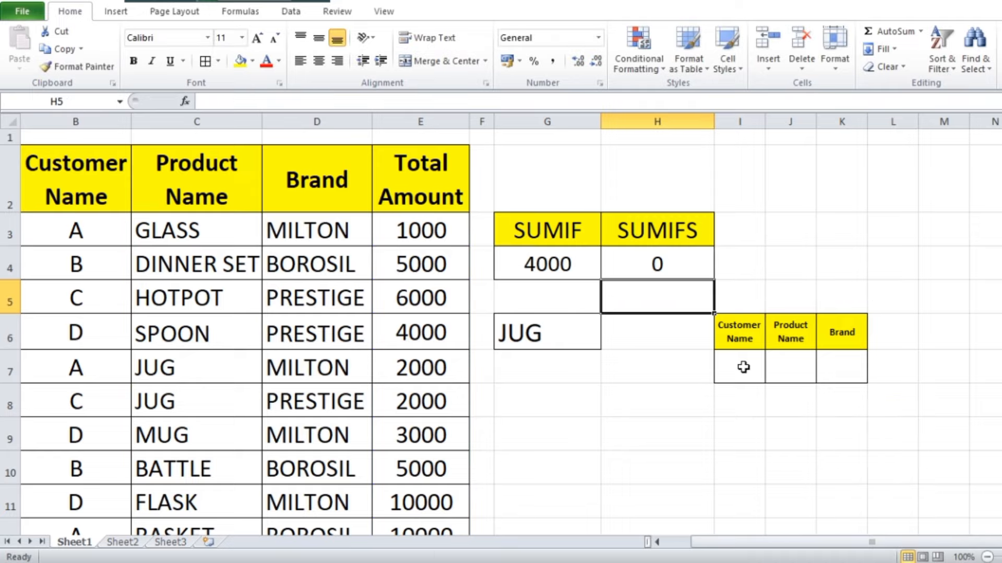
# - Enter A as the customer name criterion in I7
pyautogui.click(743, 367)
pyautogui.write('A')
pyautogui.click(745, 433)
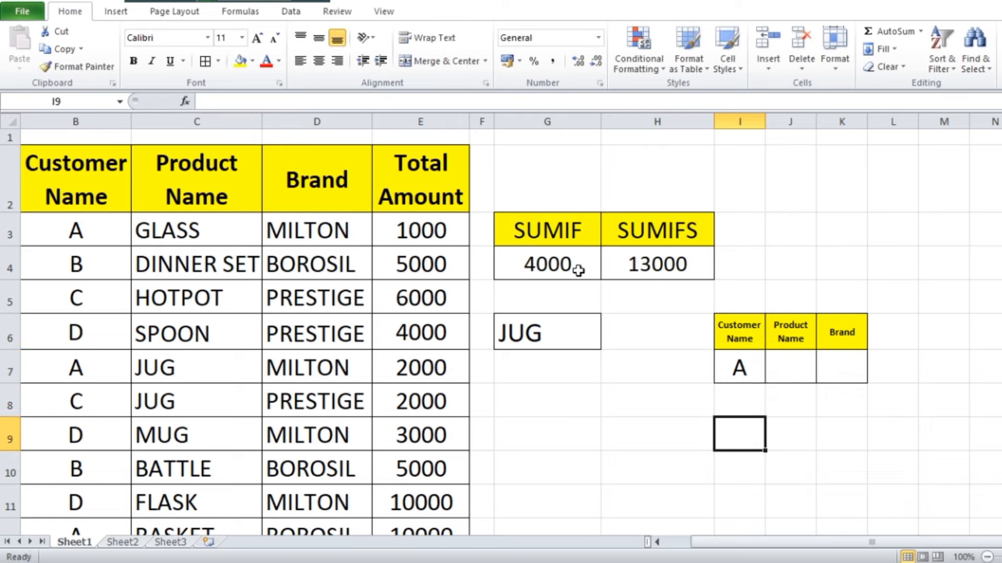
# - Replace the criteria range in the SUMIF formula in G4 with the customer names B3:B13
pyautogui.doubleClick(532, 269)
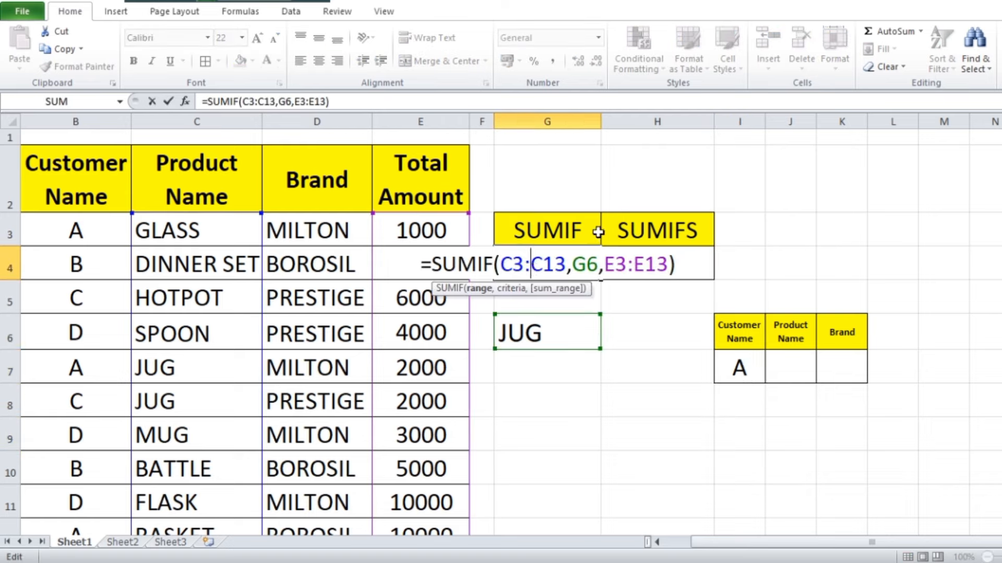
pyautogui.click(565, 268)
pyautogui.press('BackSpace')
pyautogui.press('BackSpace')
pyautogui.press('BackSpace')
pyautogui.press('BackSpace')
pyautogui.press('BackSpace')
pyautogui.press('BackSpace')
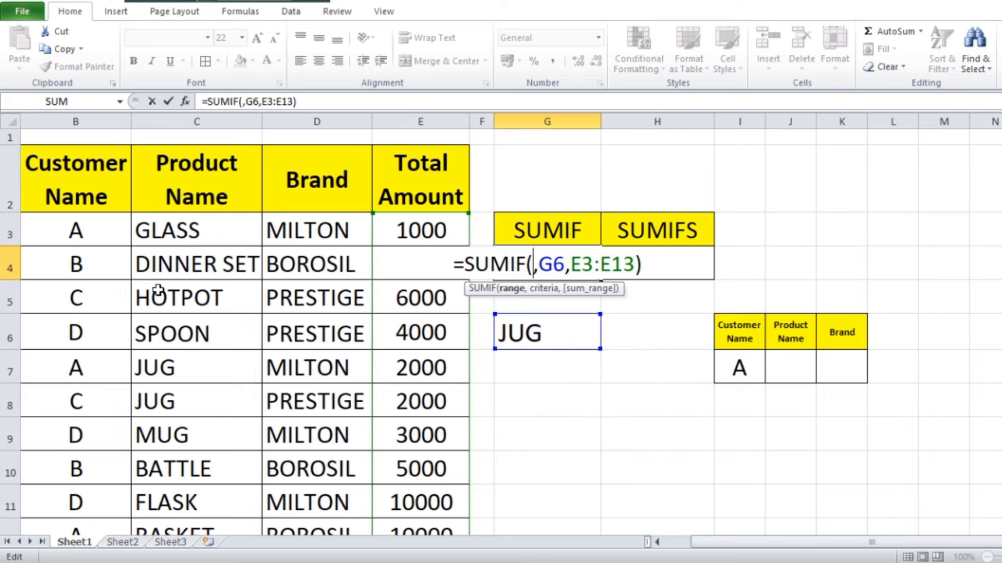
pyautogui.moveTo(112, 237); pyautogui.dragTo(81, 487)
pyautogui.scroll(1, 611, 365)
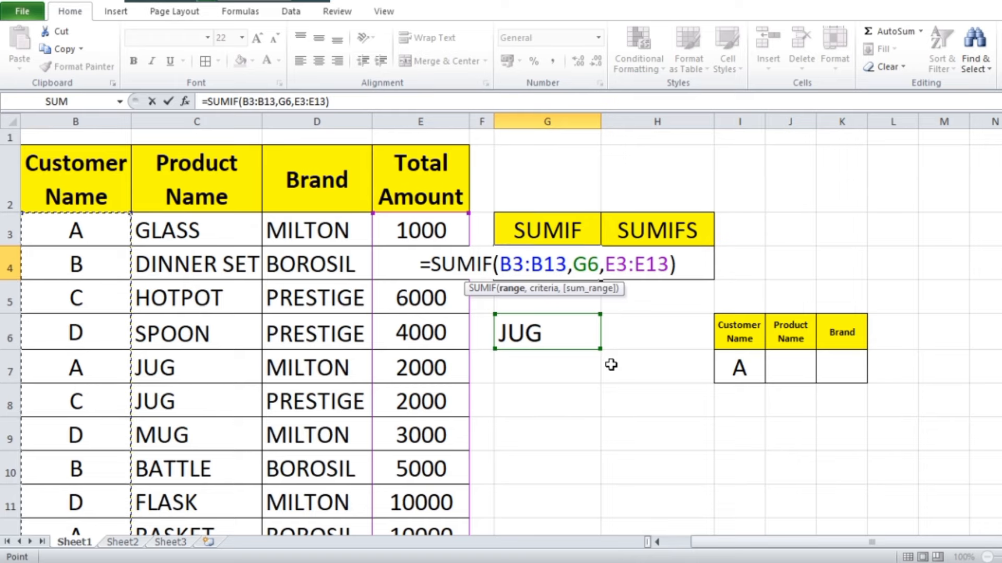
pyautogui.press('Return')
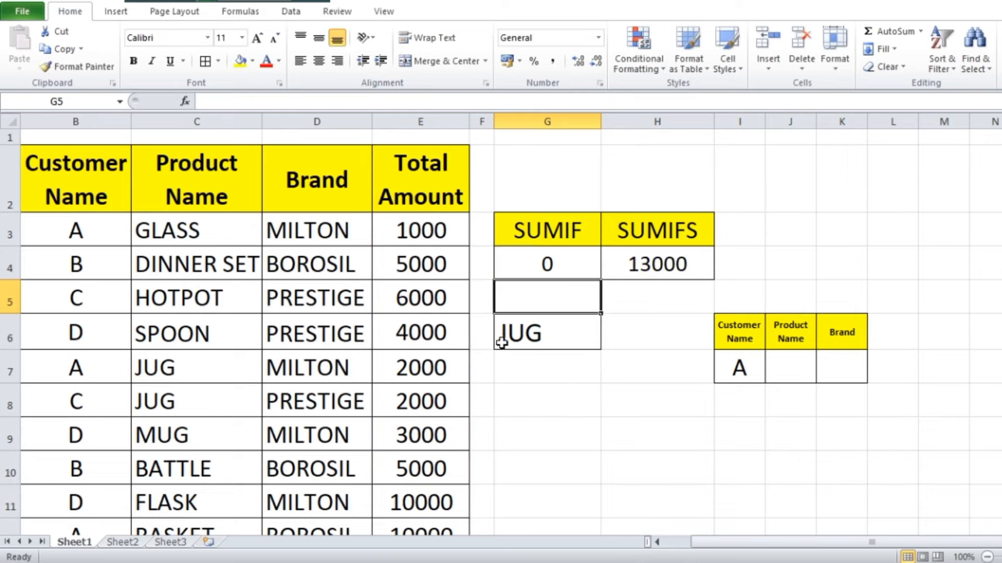
# - Enter A as the SUMIF customer criterion in G6 and clear the stray text from G8
pyautogui.click(554, 332)
pyautogui.write('AAAA')
pyautogui.click(584, 415)
pyautogui.write('AAAA')
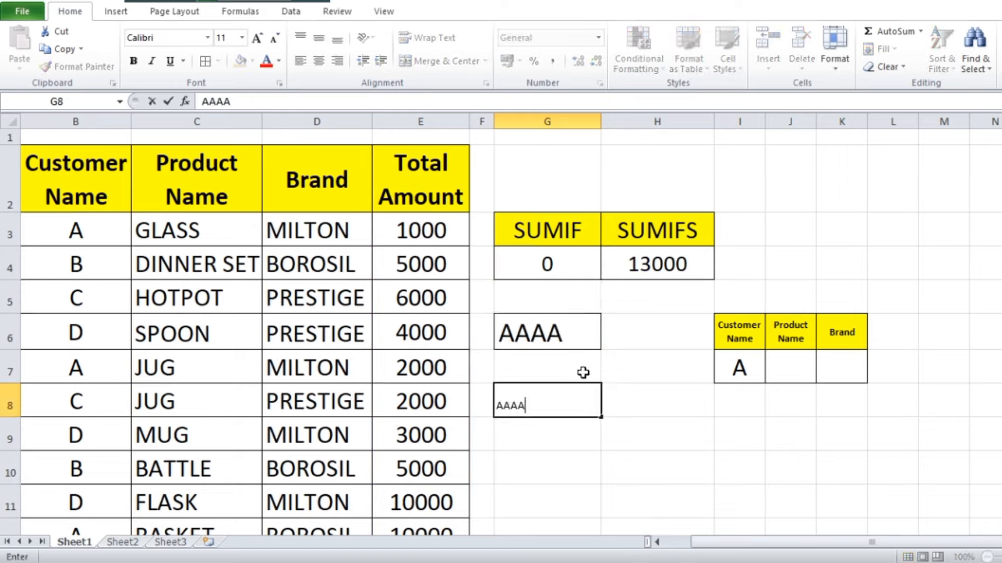
pyautogui.click(558, 339)
pyautogui.write('A')
pyautogui.click(658, 433)
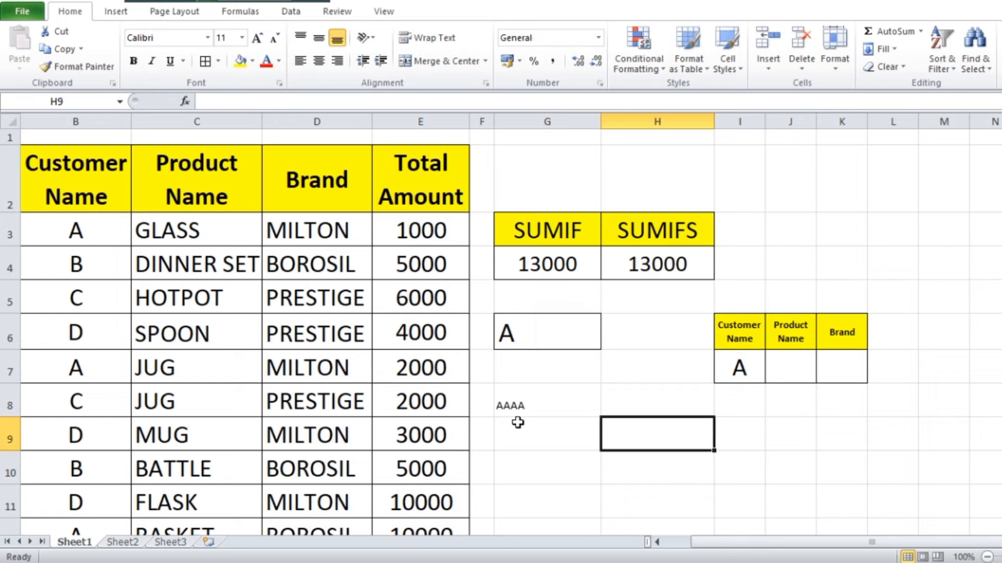
pyautogui.click(514, 409)
pyautogui.press('Delete')
pyautogui.click(720, 464)
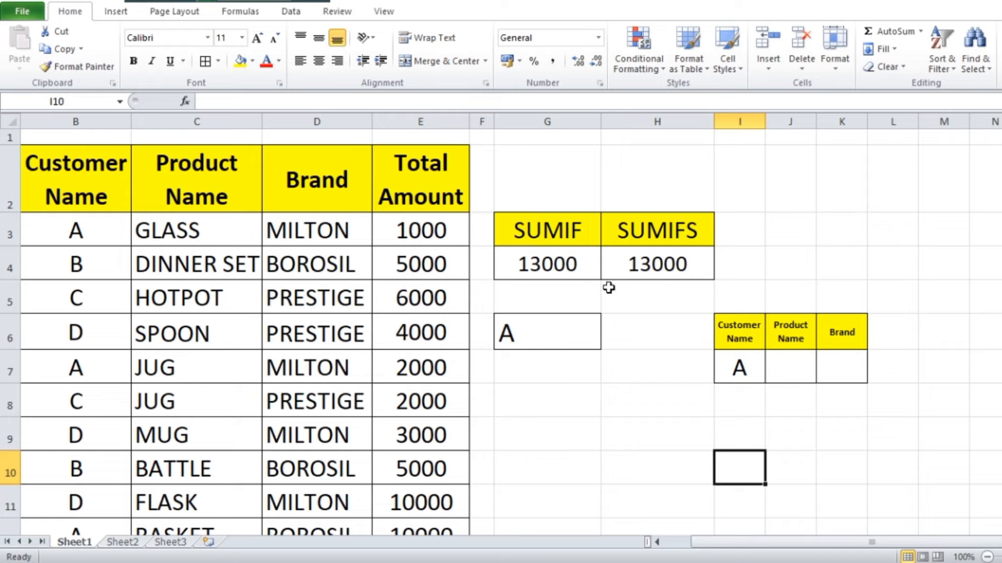
# - Set the customer criteria in G6 and I7 to B and check the SUMIF formula in G4
pyautogui.click(529, 332)
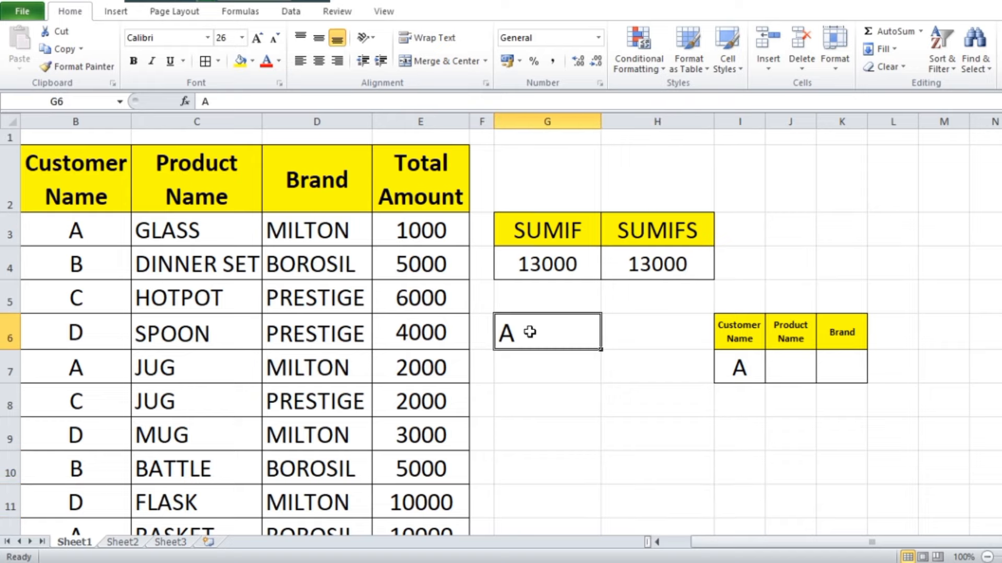
pyautogui.write('B')
pyautogui.click(639, 457)
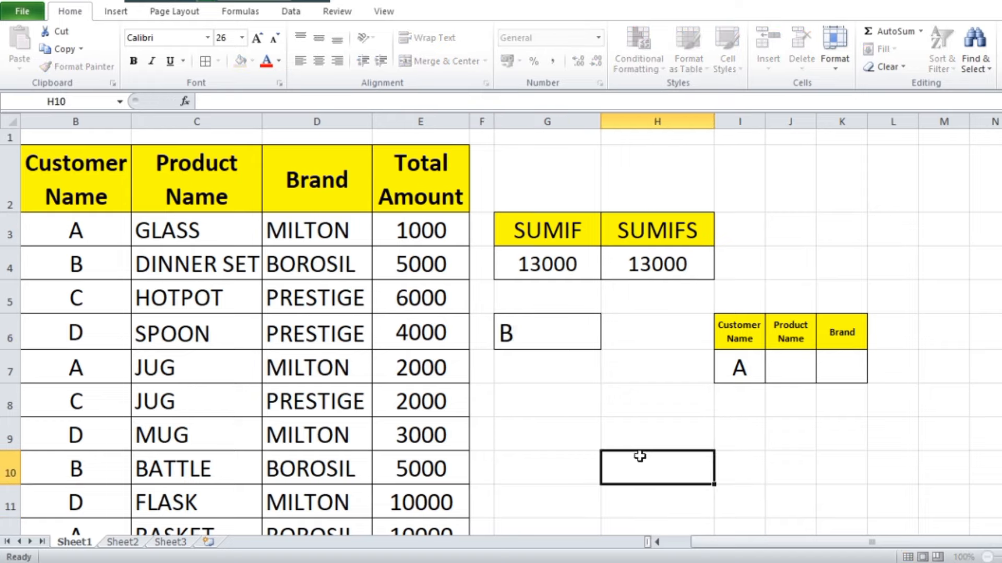
pyautogui.click(738, 369)
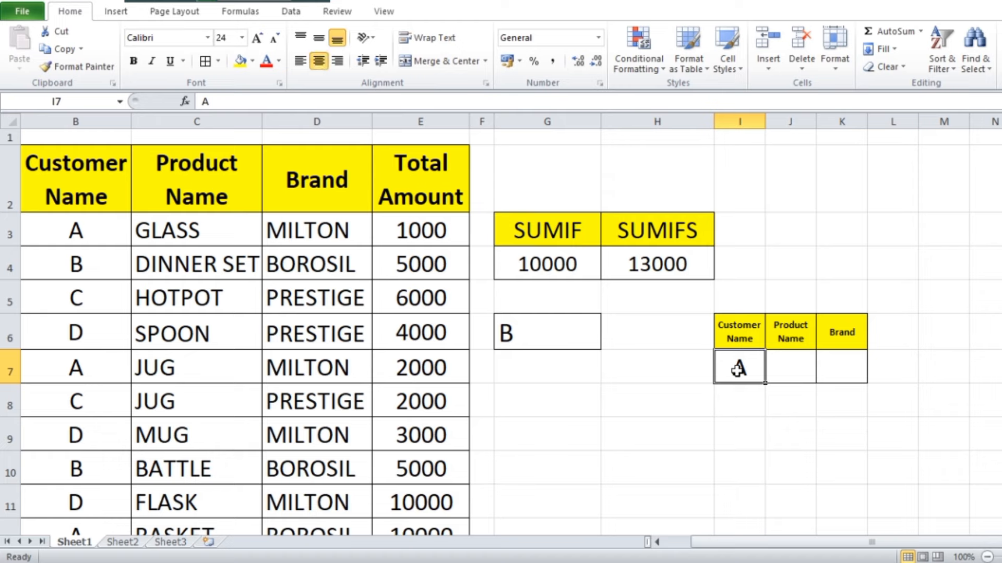
pyautogui.write('B')
pyautogui.click(758, 441)
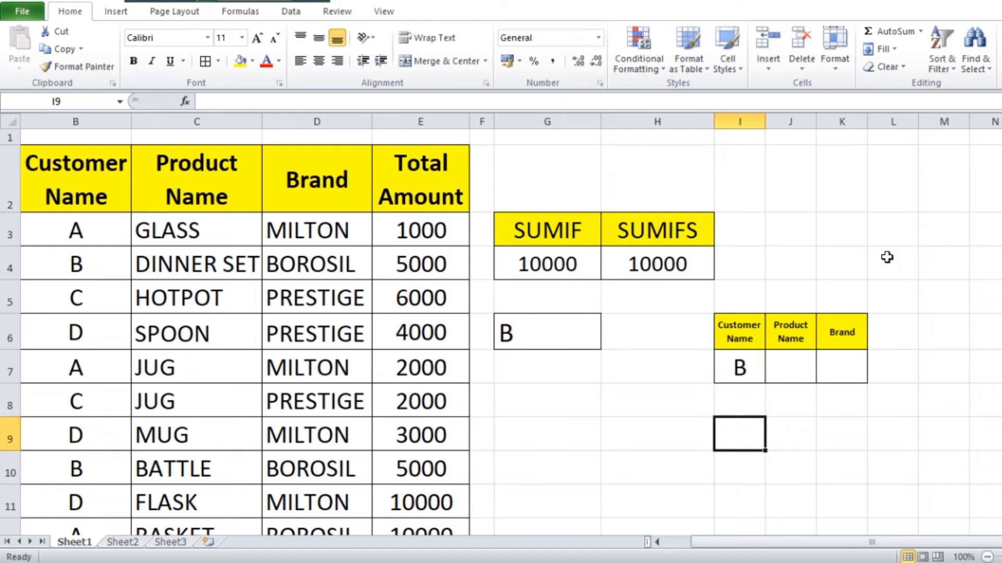
pyautogui.doubleClick(574, 264)
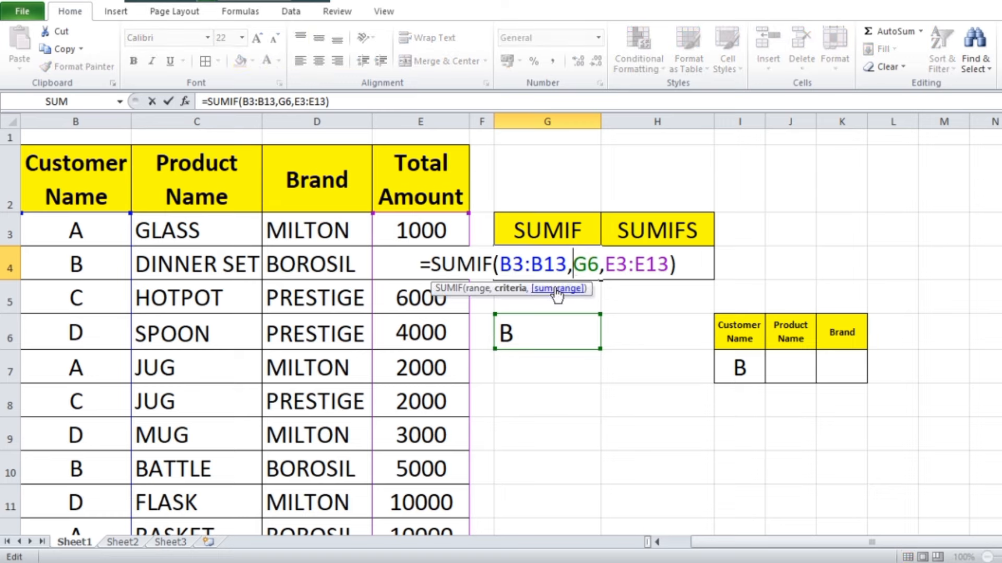
pyautogui.press('Return')
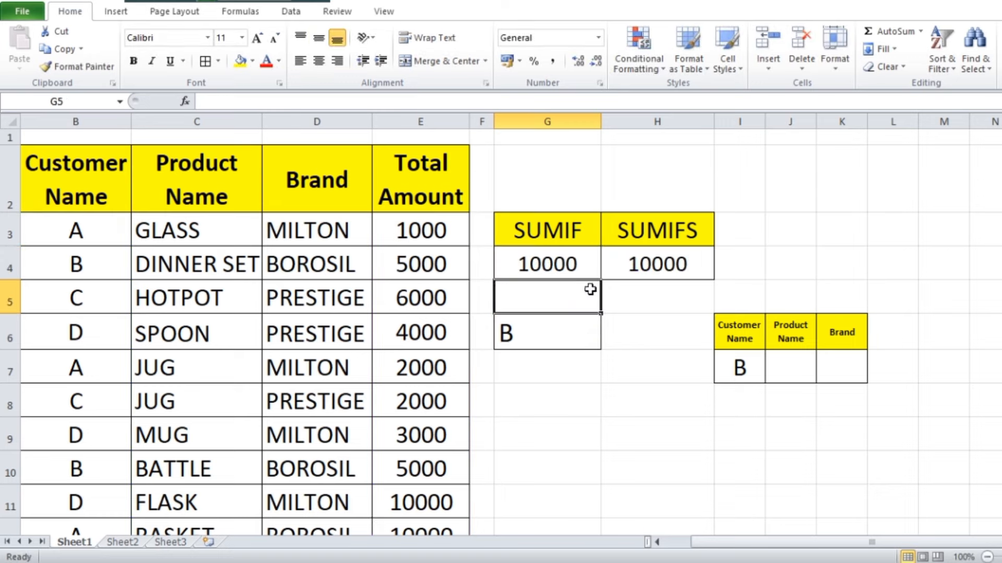
# - Add the brand cells D3:D13 as the second criteria range in the SUMIFS formula in H4
pyautogui.doubleClick(671, 264)
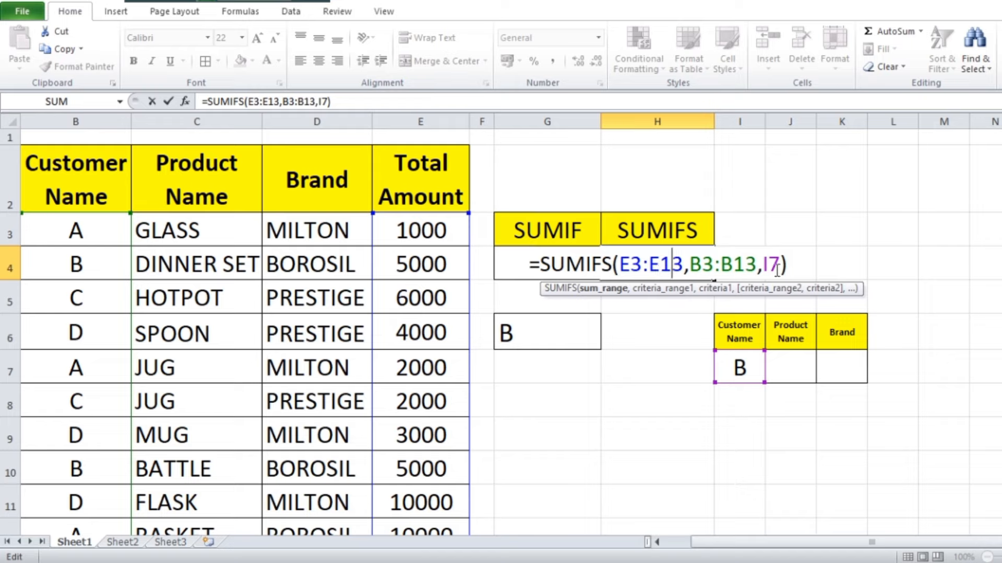
pyautogui.click(796, 263)
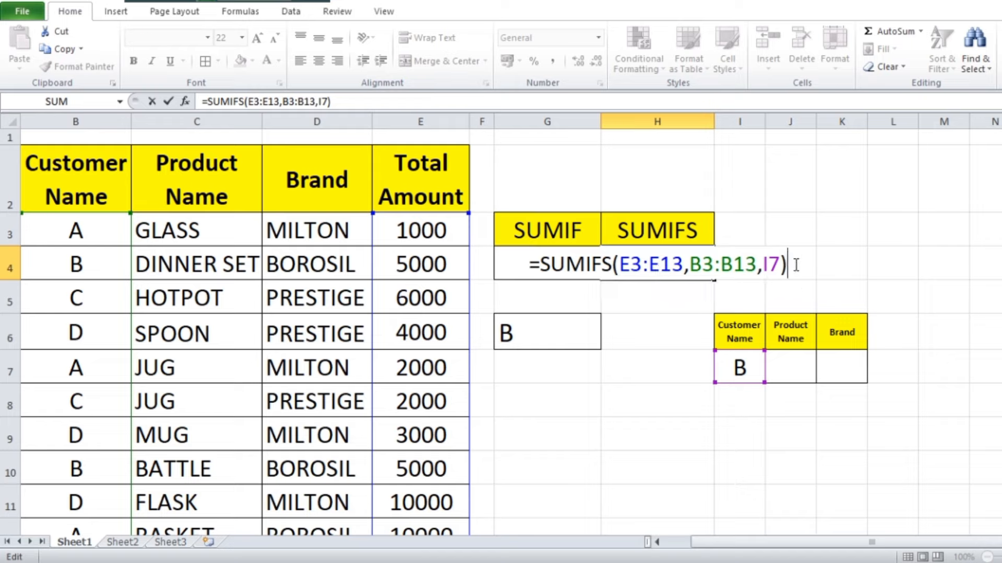
pyautogui.press('BackSpace')
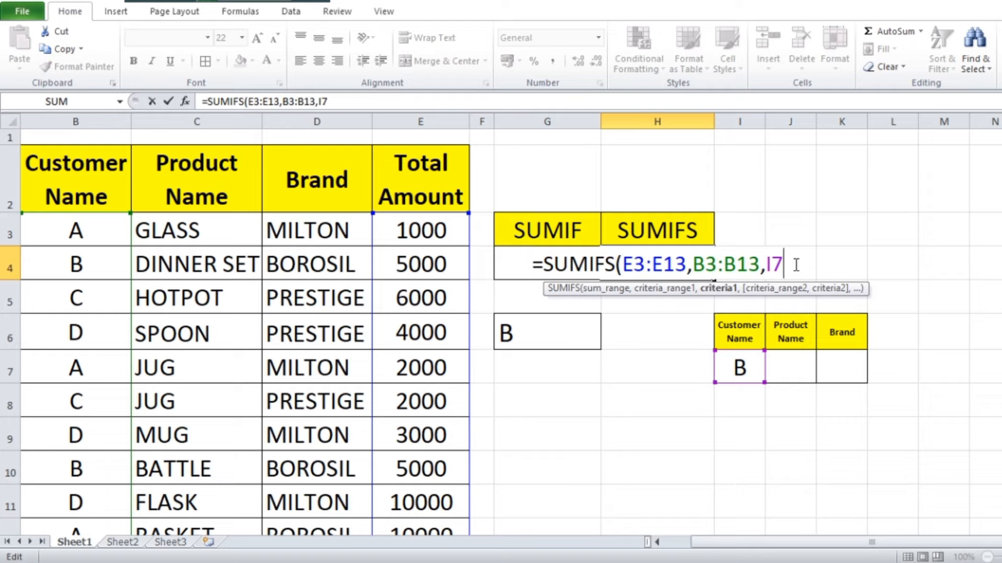
pyautogui.write(',')
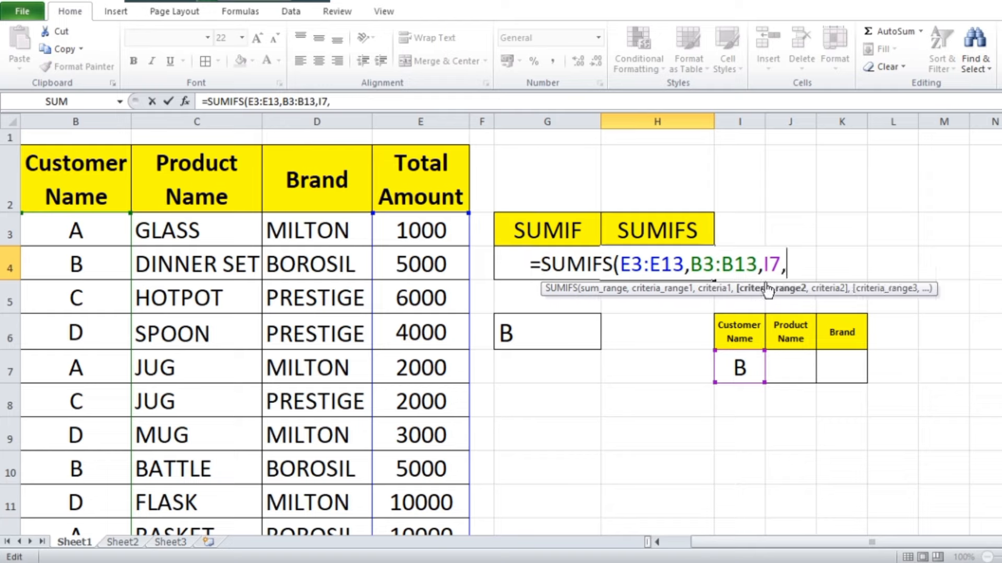
pyautogui.click(674, 290)
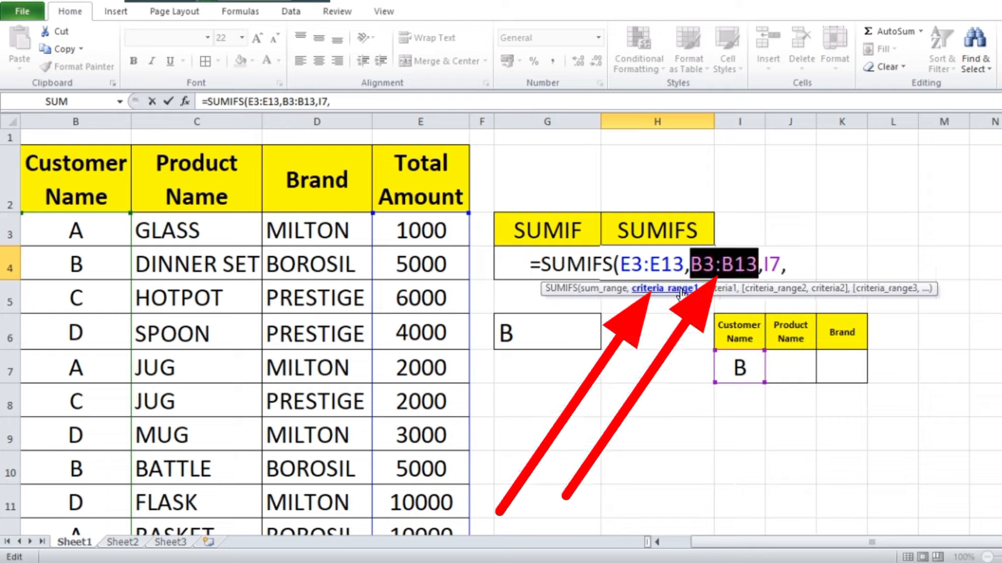
pyautogui.click(723, 290)
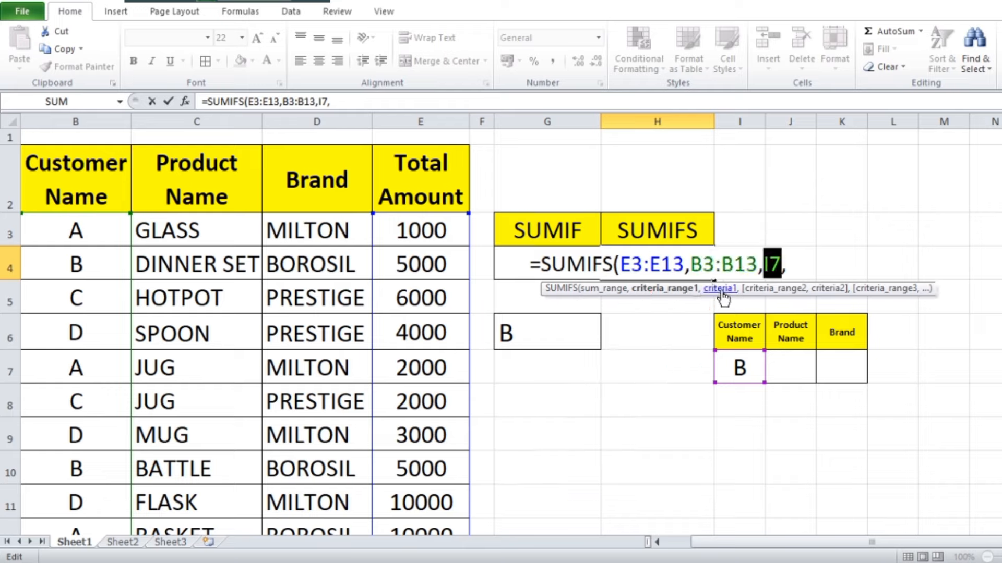
pyautogui.click(781, 290)
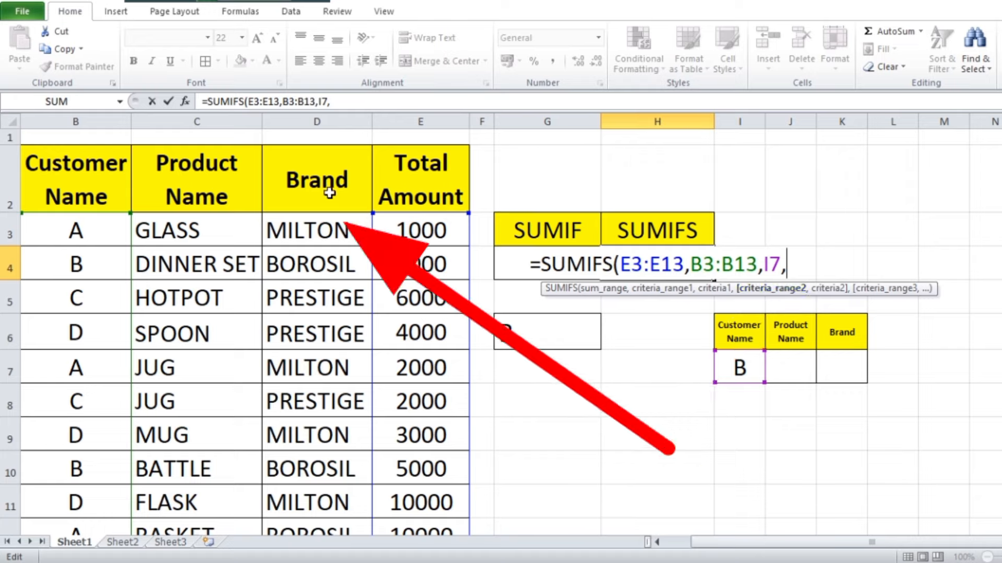
pyautogui.moveTo(321, 232); pyautogui.dragTo(328, 504)
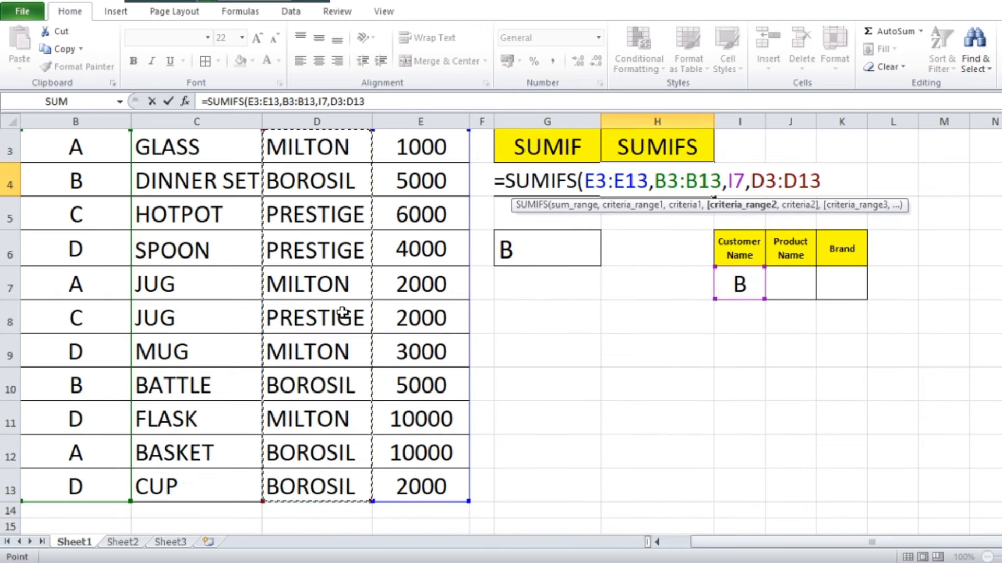
pyautogui.scroll(1, 341, 314)
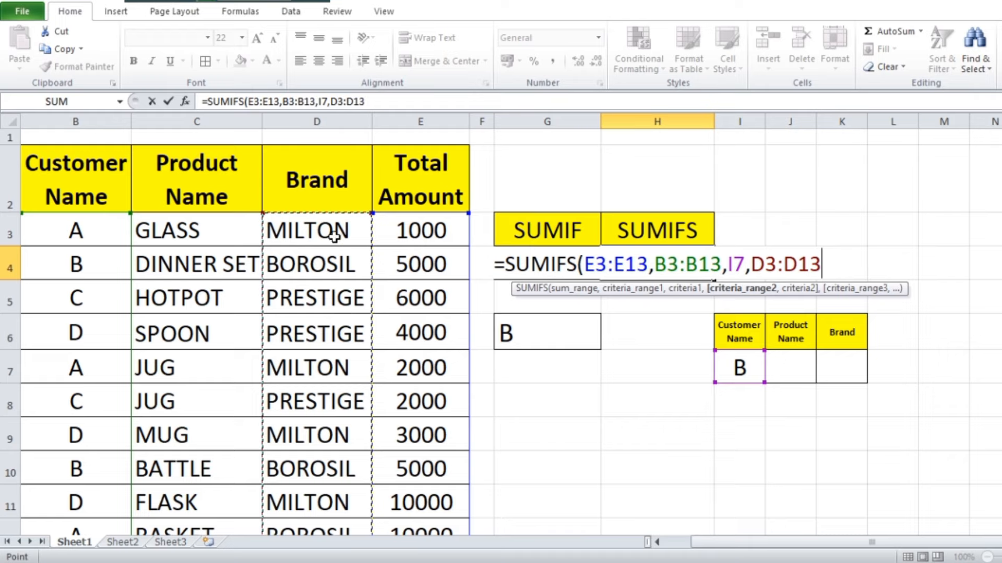
pyautogui.write(',')
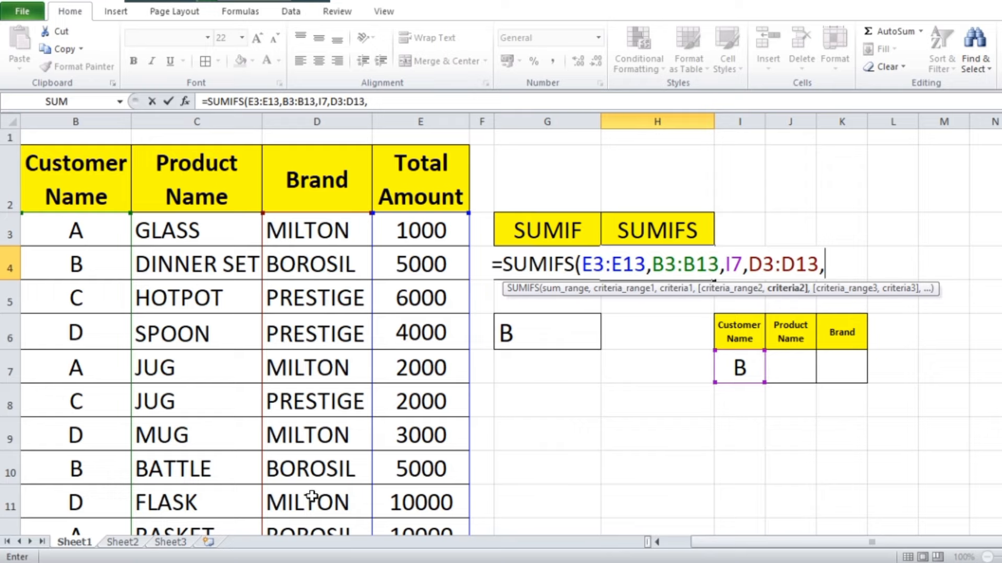
pyautogui.click(313, 231)
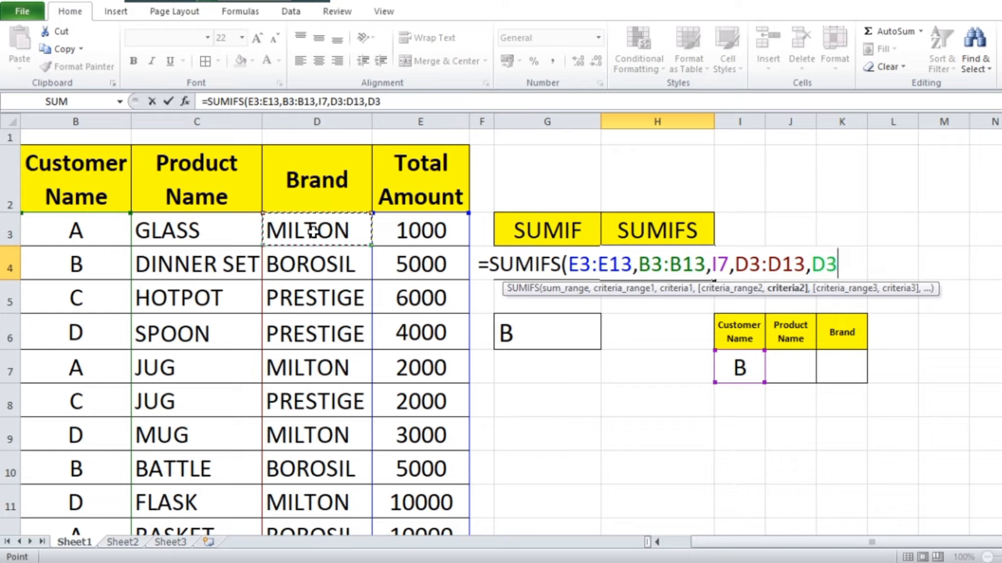
pyautogui.press('BackSpace')
pyautogui.press('BackSpace')
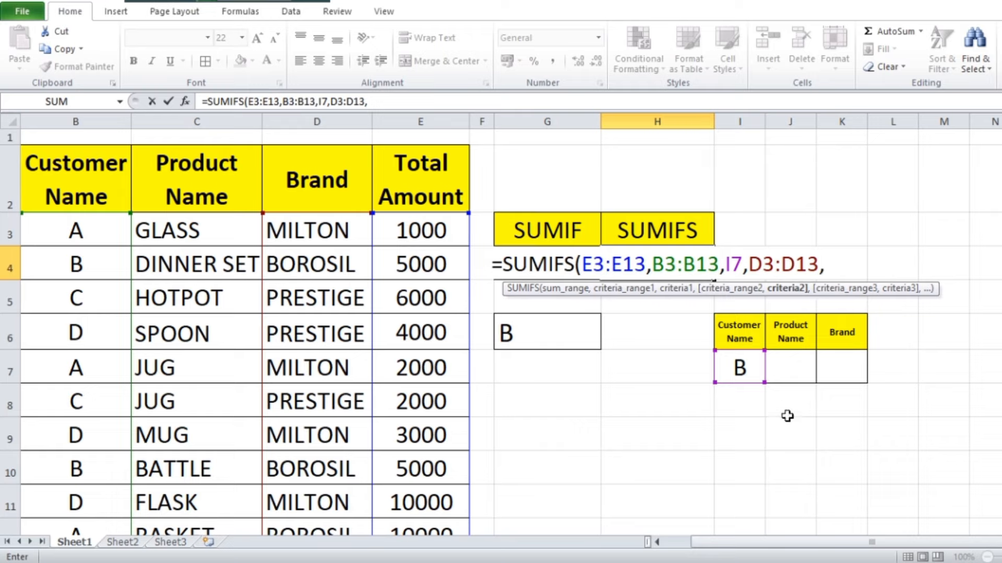
# - Complete the SUMIFS formula in H4 with cell K7 as the second criterion
pyautogui.click(847, 368)
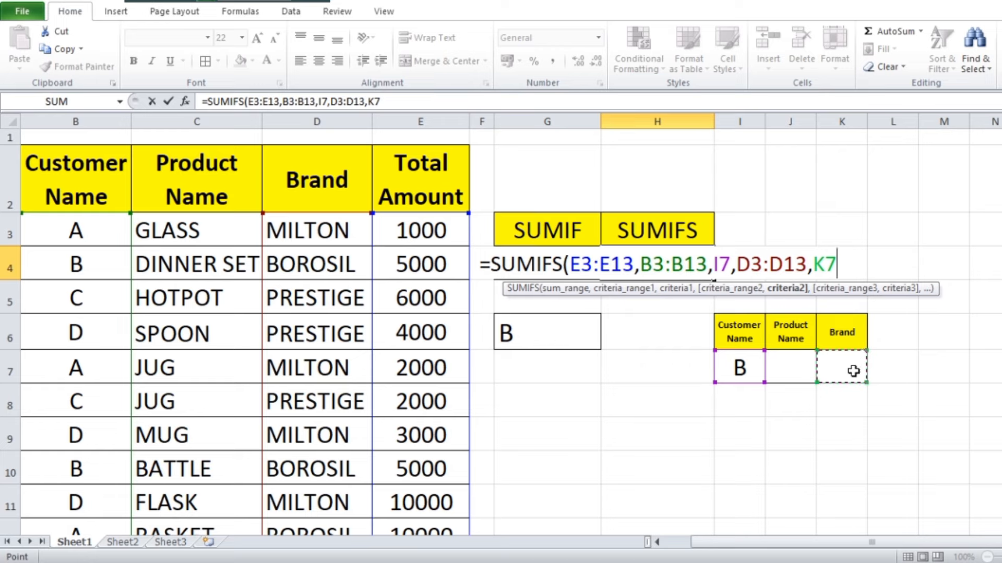
pyautogui.write(')')
pyautogui.press('Return')
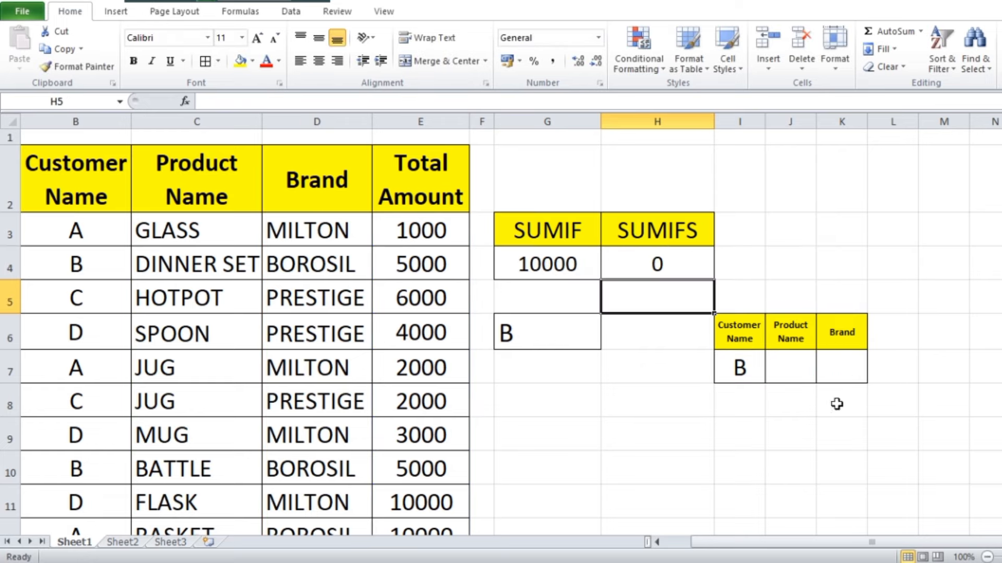
# - Enter BOROSIL as the brand criterion in K7 and widen column K to fit it
pyautogui.click(846, 364)
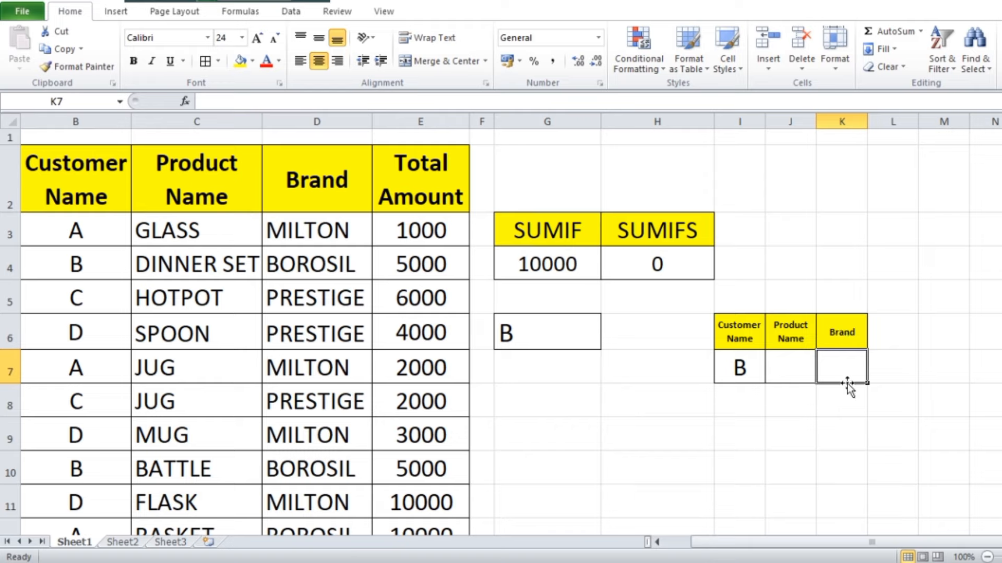
pyautogui.write('BOROL')
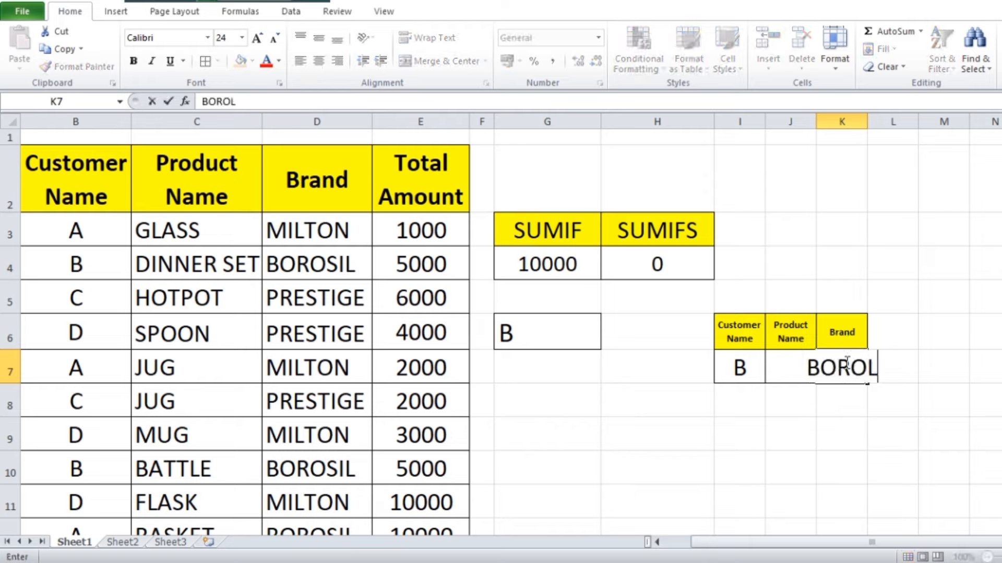
pyautogui.press('BackSpace')
pyautogui.write('SIL')
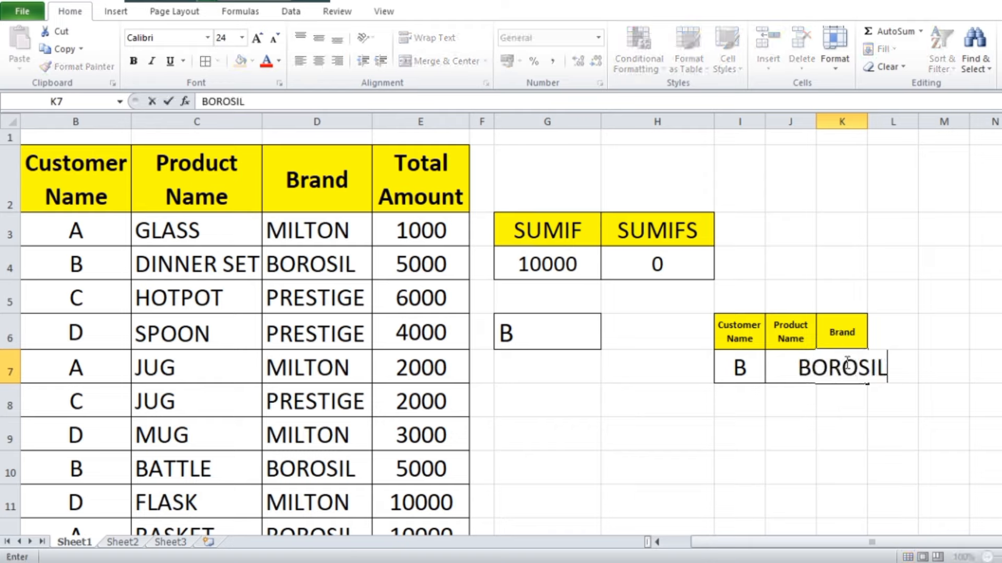
pyautogui.click(965, 421)
pyautogui.moveTo(868, 121); pyautogui.dragTo(941, 123)
pyautogui.click(880, 366)
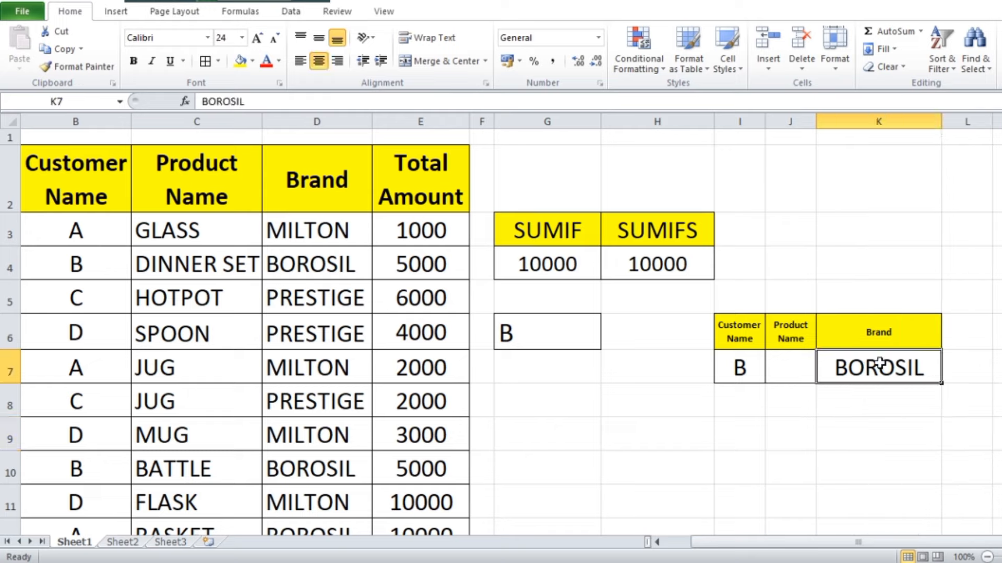
# - Check the customer, brand and amount in row 4 against the SUMIFS criteria and the total in H4
pyautogui.click(66, 268)
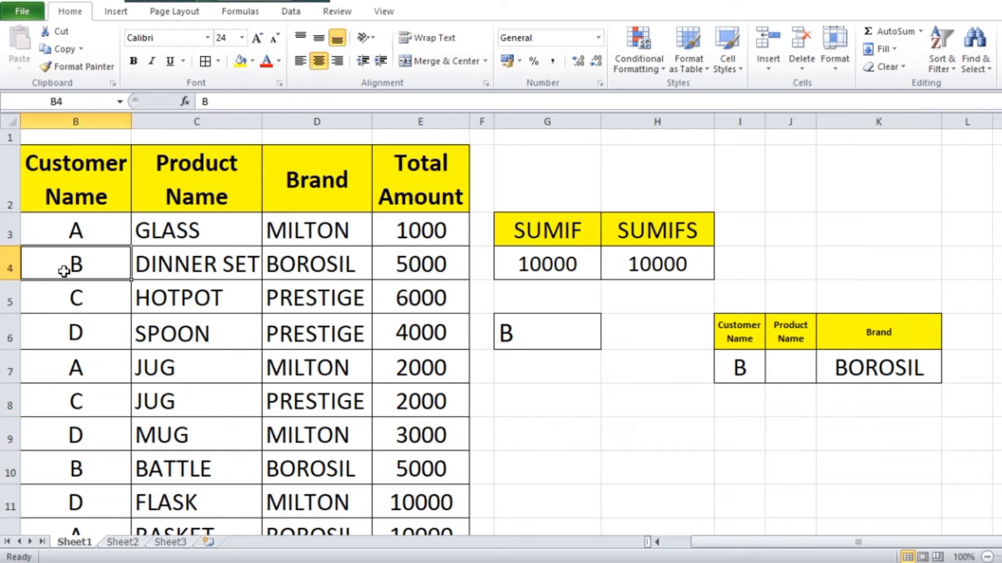
pyautogui.click(310, 272)
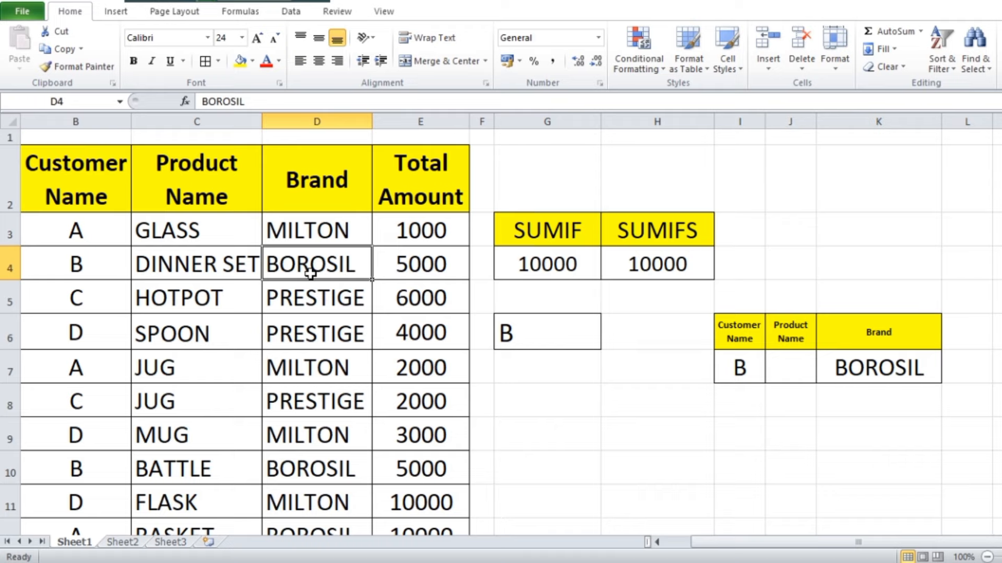
pyautogui.click(641, 264)
pyautogui.click(81, 265)
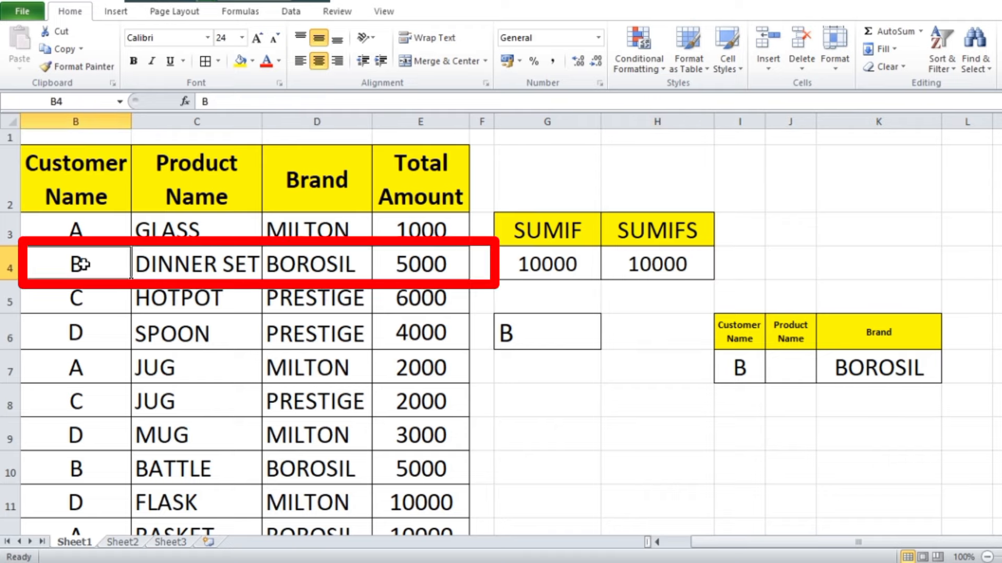
pyautogui.click(323, 270)
pyautogui.click(460, 264)
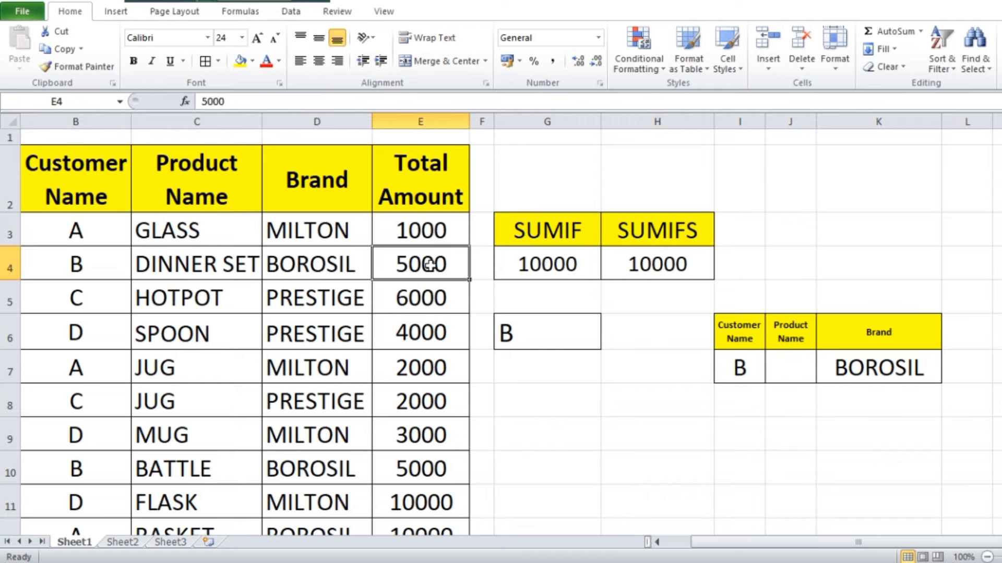
# - Check the customer, brand and amount in row 10 against the SUMIFS criteria
pyautogui.scroll(-3, 432, 262)
pyautogui.scroll(1, 217, 298)
pyautogui.click(70, 257)
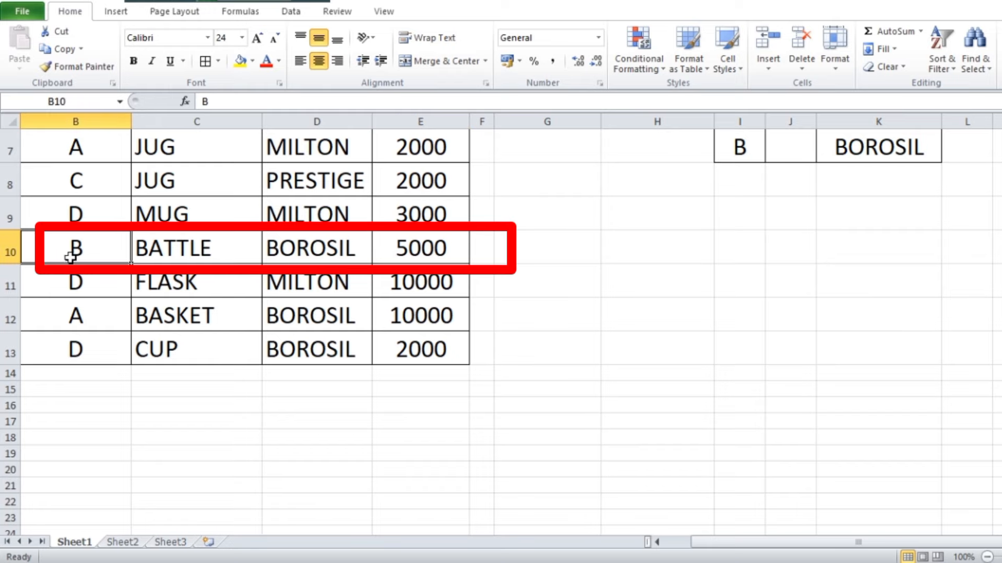
pyautogui.click(319, 256)
pyautogui.click(437, 256)
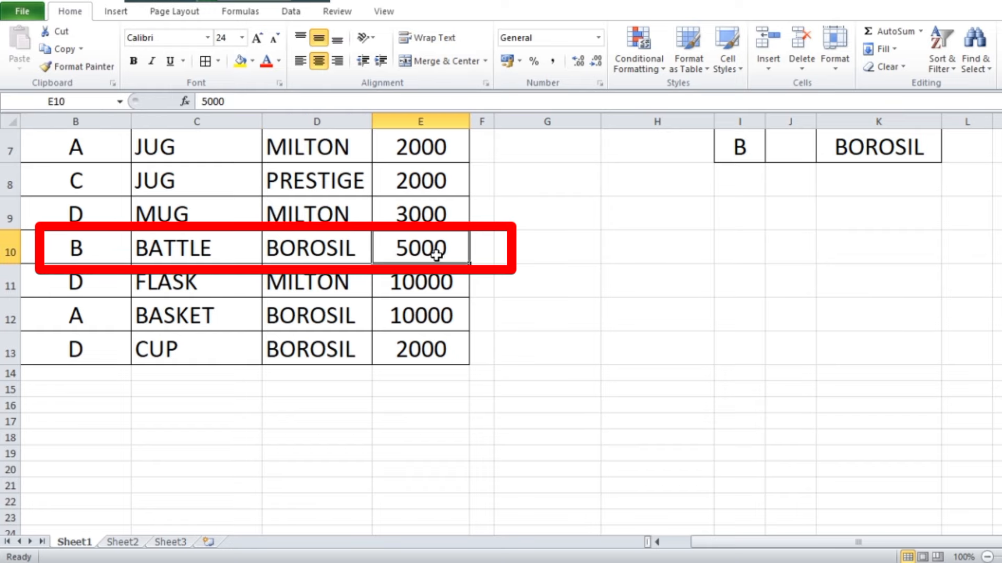
pyautogui.scroll(2, 678, 349)
# - Change the brand criterion in K7 to MILTON and look through the table for matching rows
pyautogui.click(885, 367)
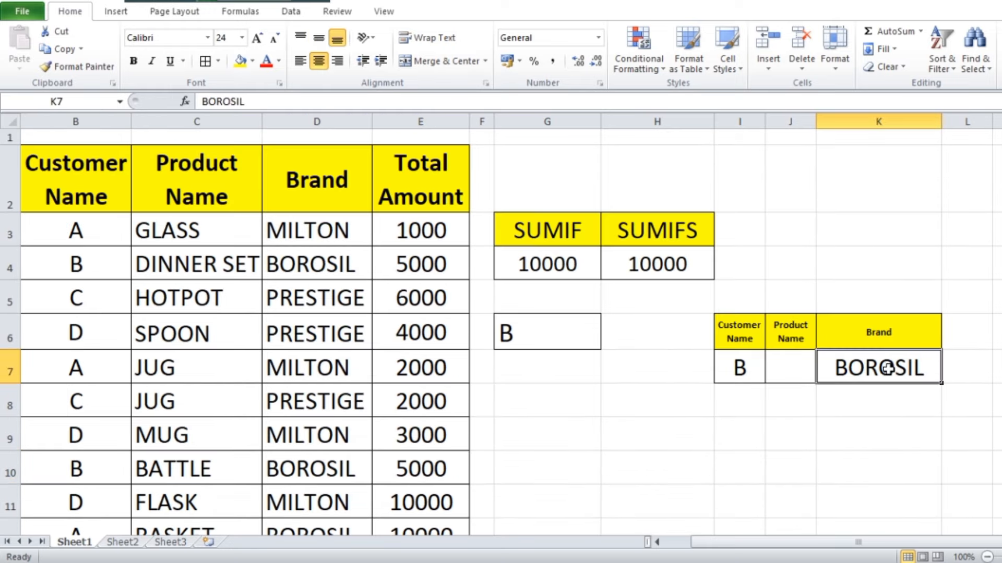
pyautogui.write('MILTON')
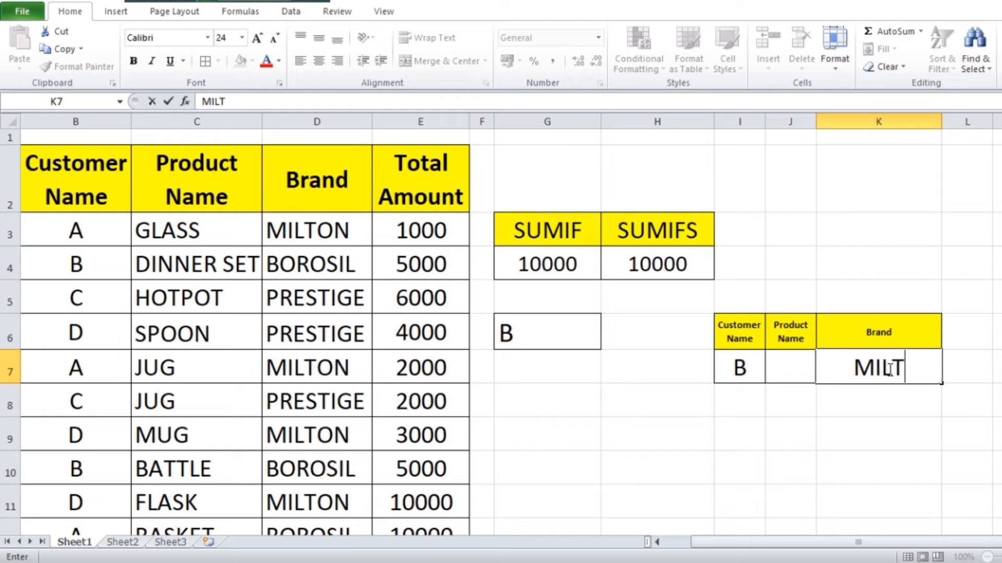
pyautogui.click(889, 435)
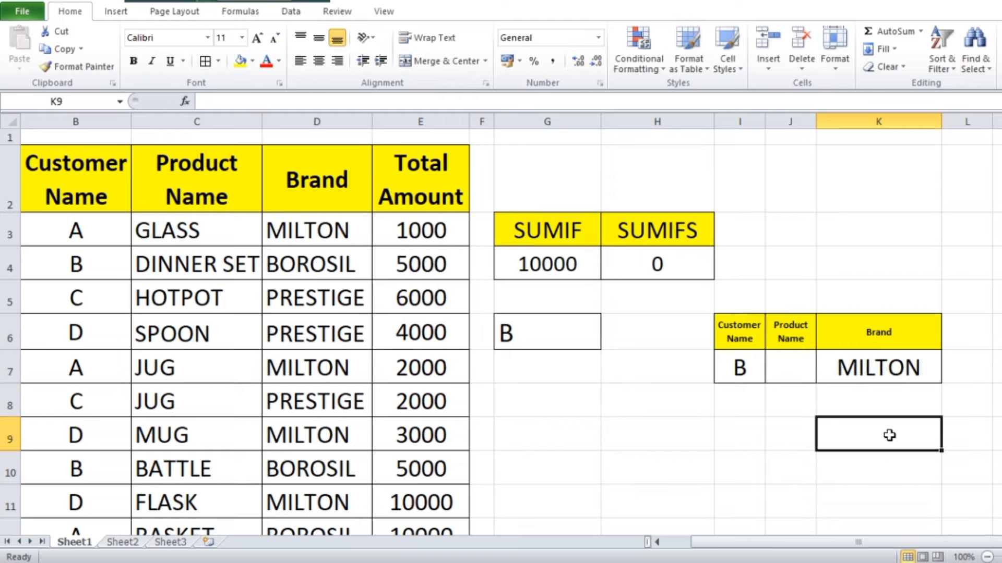
pyautogui.click(885, 369)
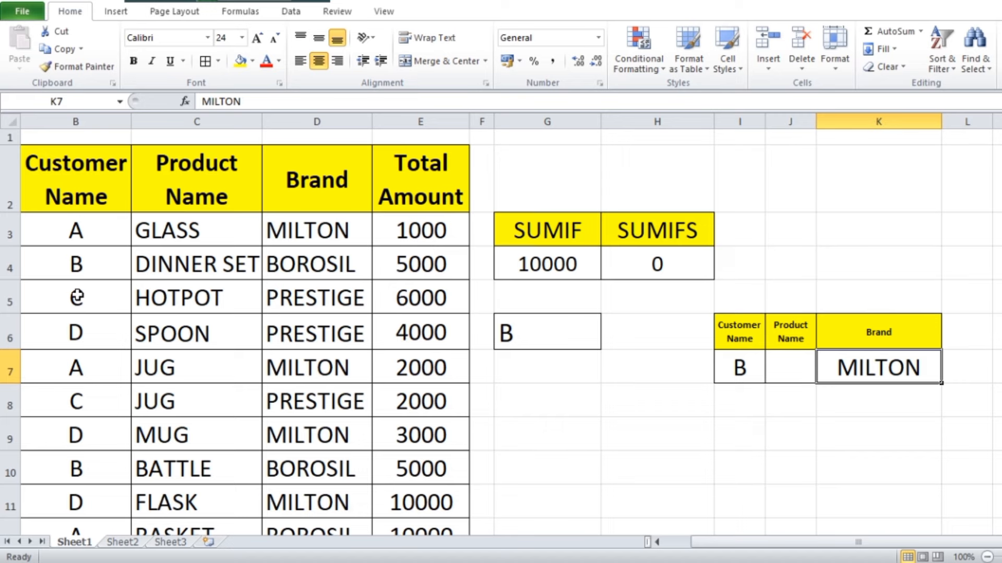
pyautogui.scroll(-2, 77, 297)
pyautogui.scroll(2, 475, 364)
# - Set the customer criterion to A for both SUMIF in G6 and SUMIFS in I7
pyautogui.click(532, 334)
pyautogui.write('A')
pyautogui.click(587, 426)
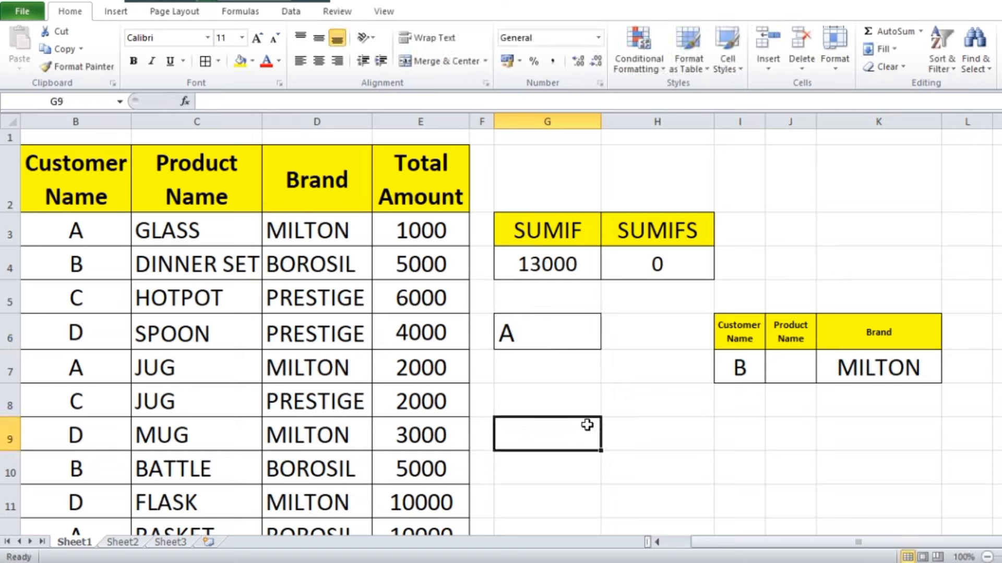
pyautogui.click(740, 373)
pyautogui.write('A')
pyautogui.press('Return')
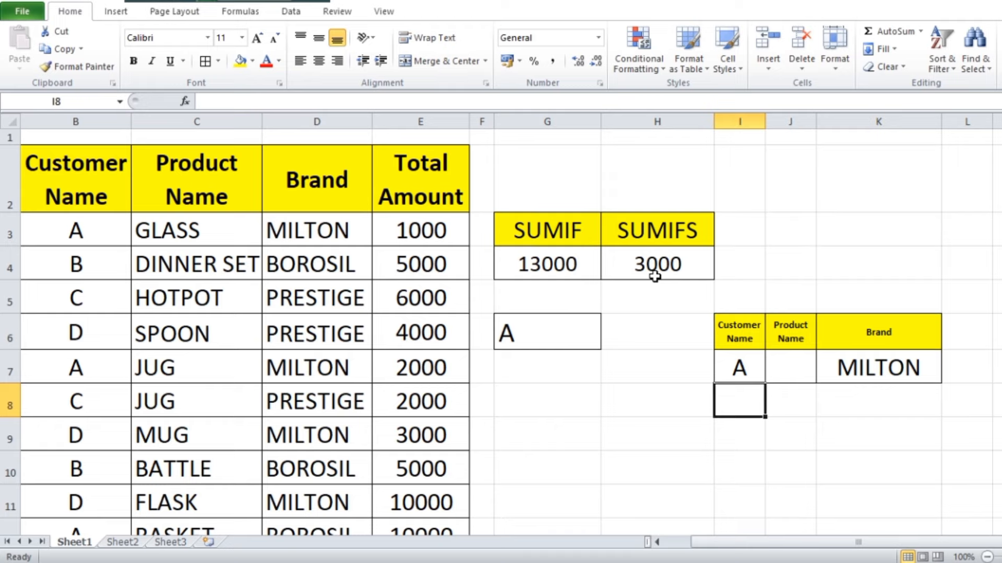
# - Check the table rows for customer A and brand MILTON against the SUMIFS total in H4
pyautogui.click(89, 232)
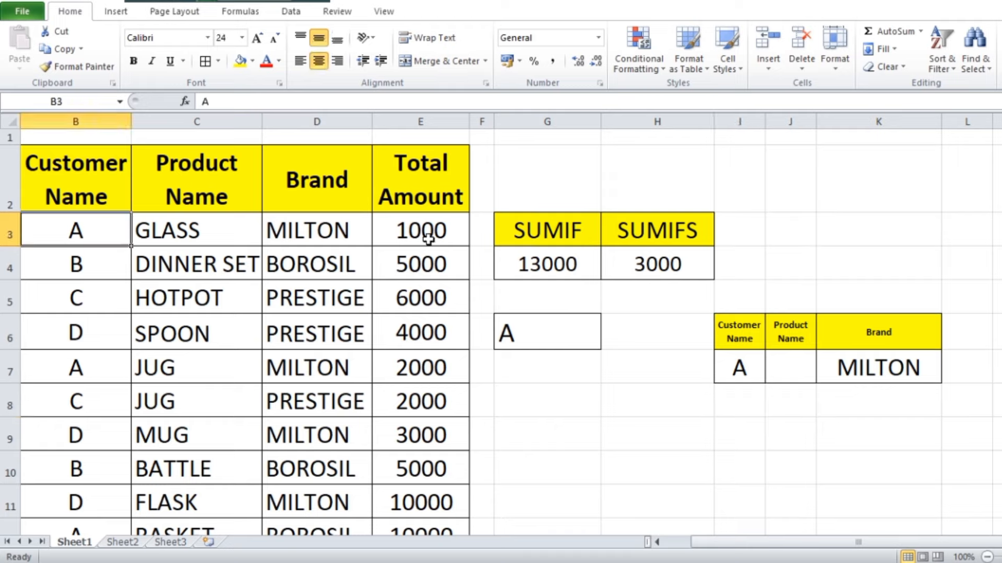
pyautogui.click(428, 239)
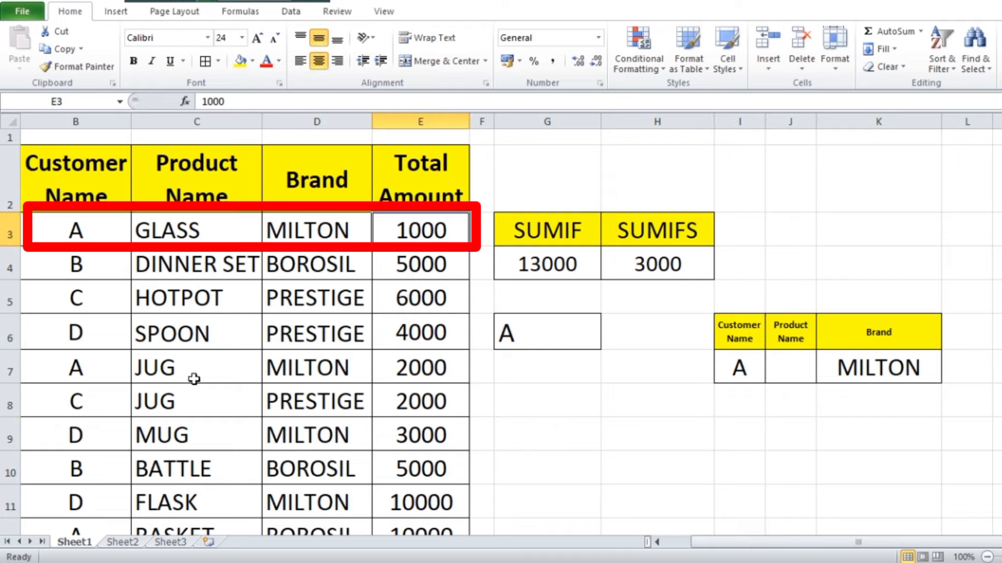
pyautogui.click(328, 368)
pyautogui.click(432, 372)
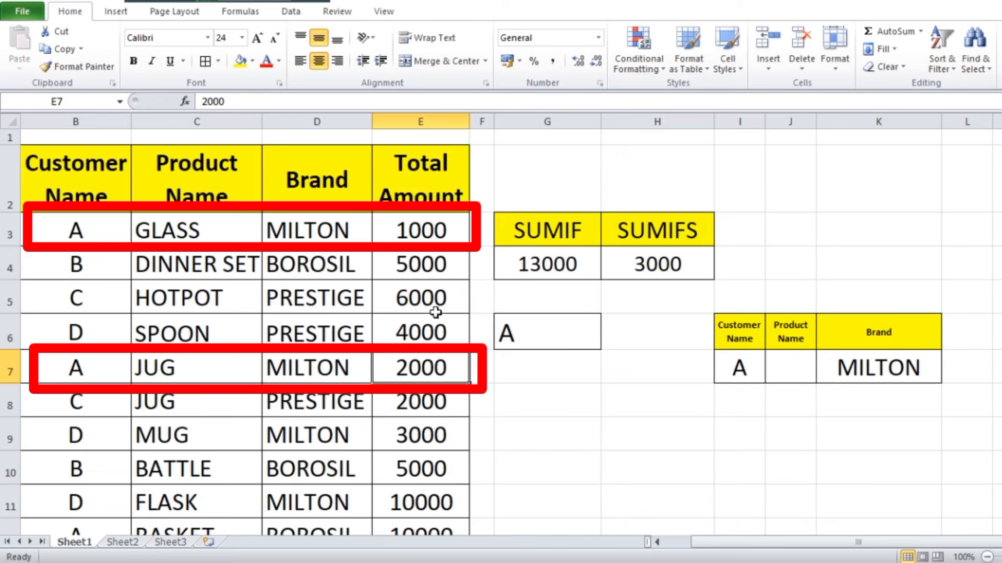
pyautogui.scroll(-1, 436, 365)
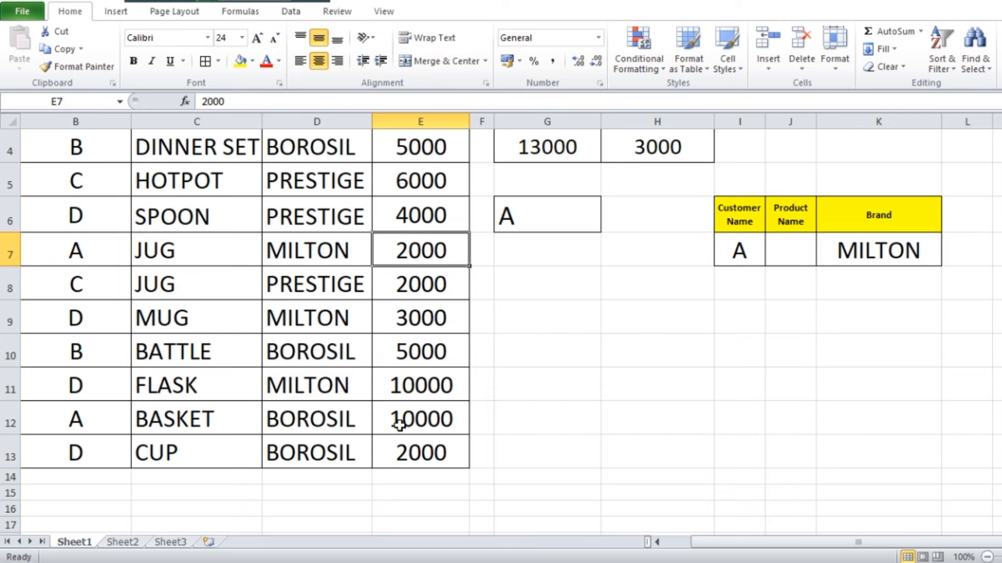
pyautogui.scroll(1, 910, 326)
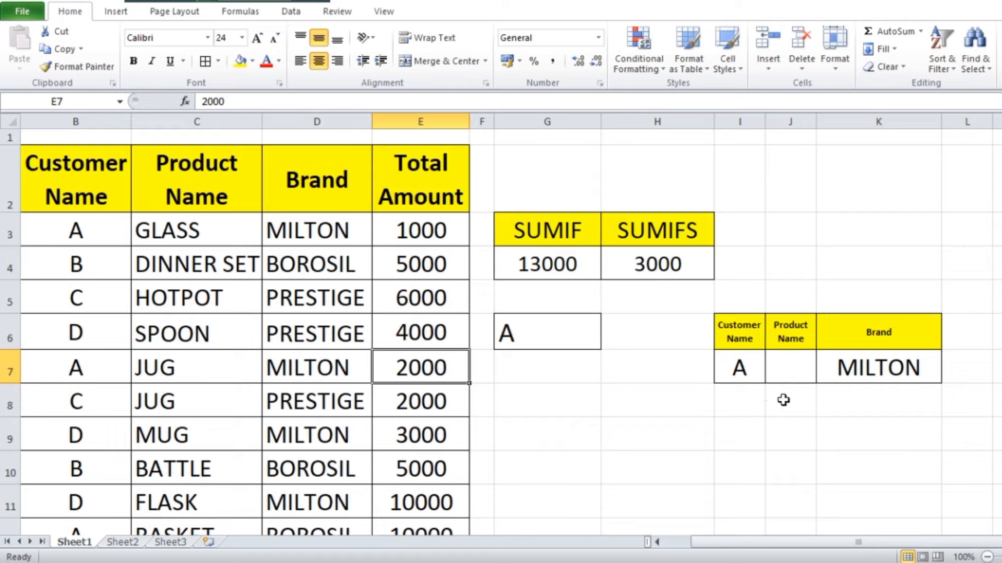
# - Add the product cells C3:C13 as the third criteria range in the SUMIFS formula in H4
pyautogui.click(895, 372)
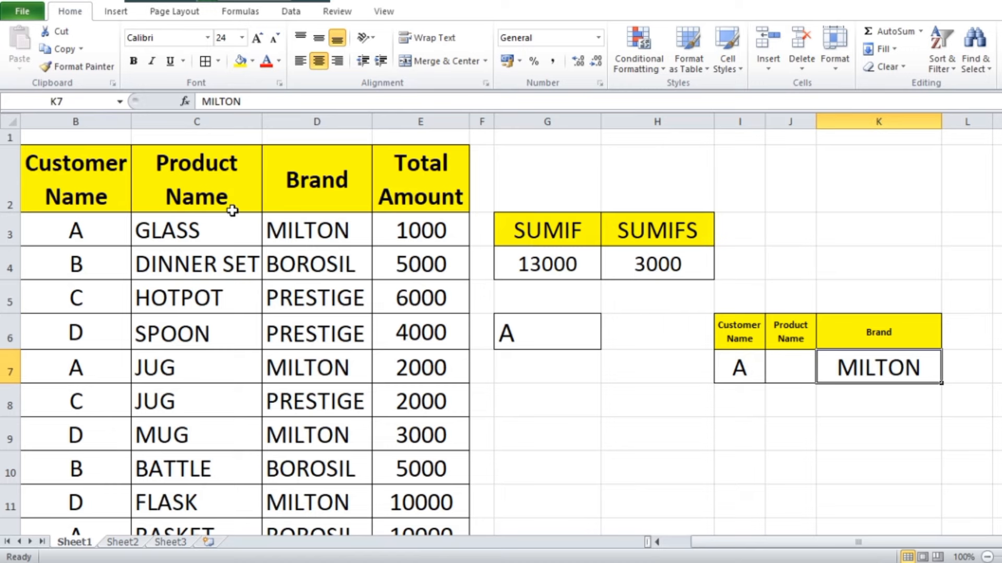
pyautogui.doubleClick(675, 264)
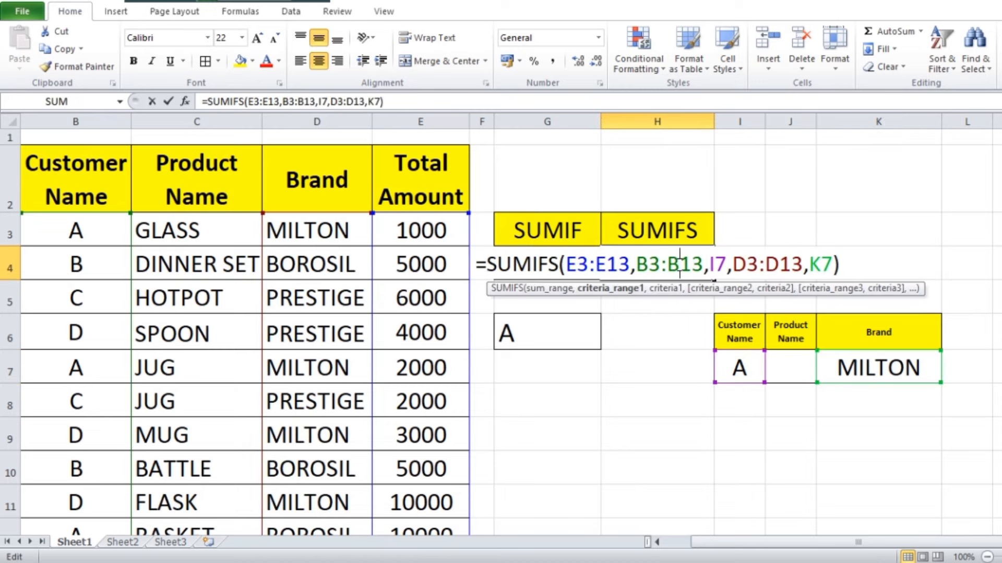
pyautogui.write(',')
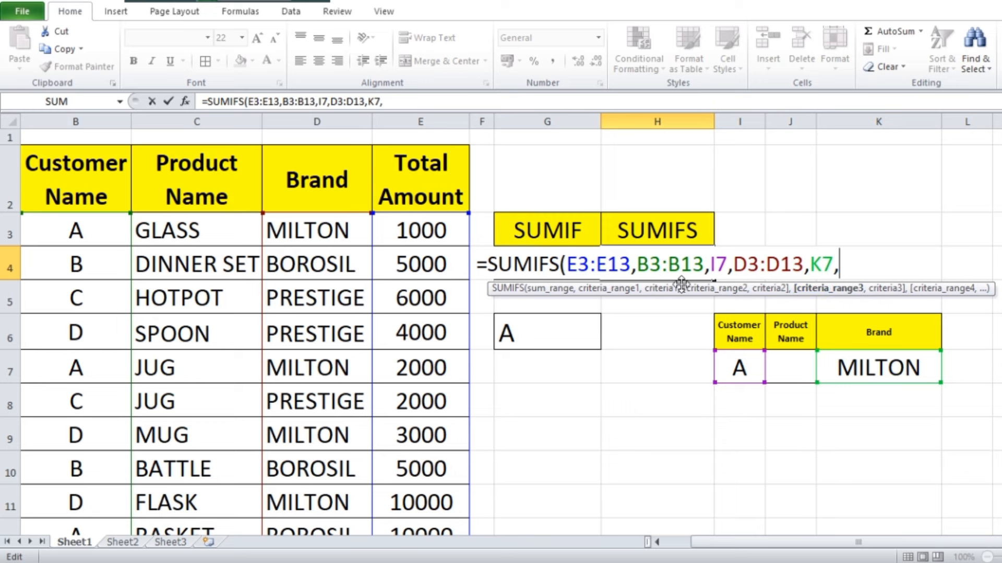
pyautogui.moveTo(195, 230); pyautogui.dragTo(173, 480)
pyautogui.scroll(1, 974, 336)
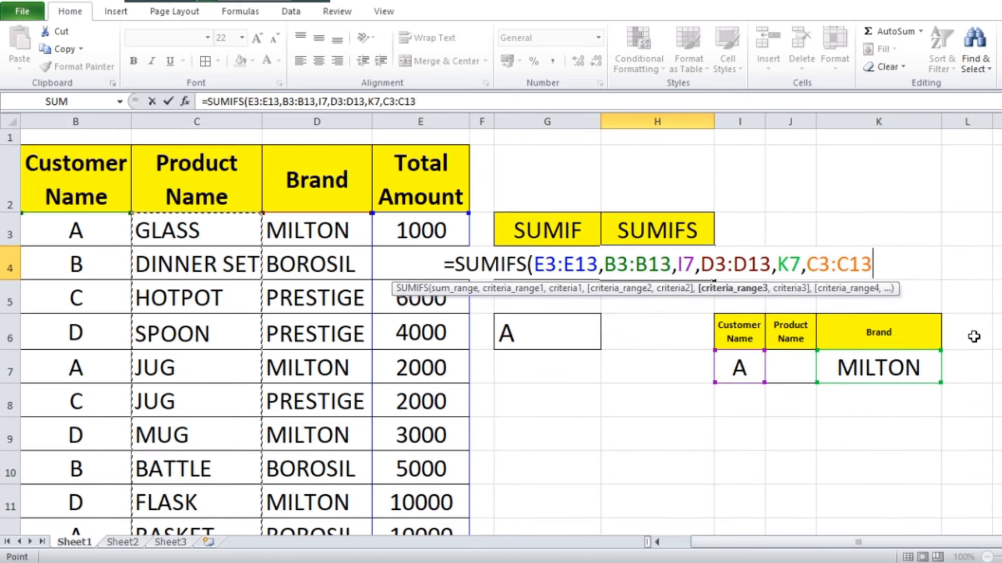
# - Complete the SUMIFS formula in H4 with cell J7 as the third criterion
pyautogui.write(',')
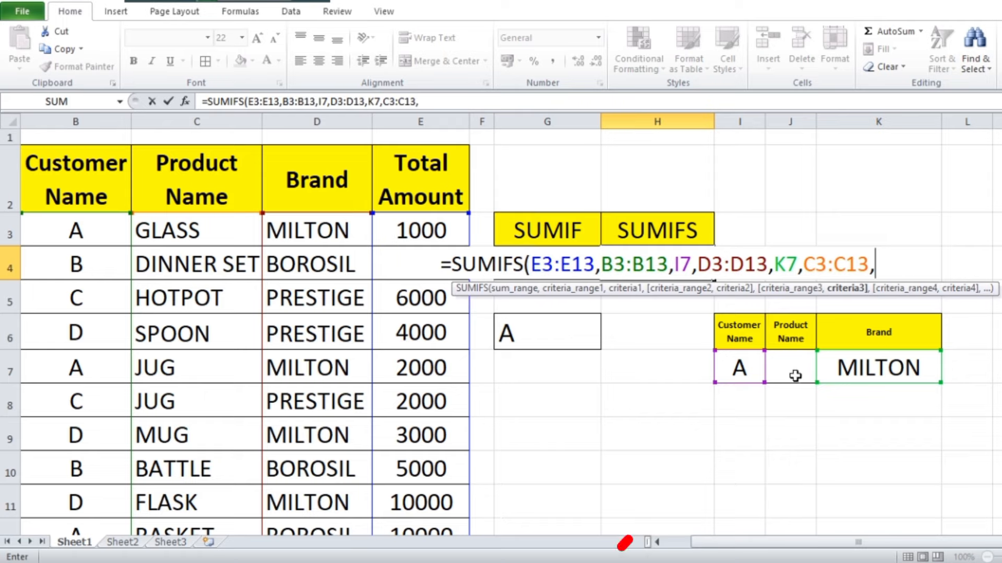
pyautogui.click(794, 371)
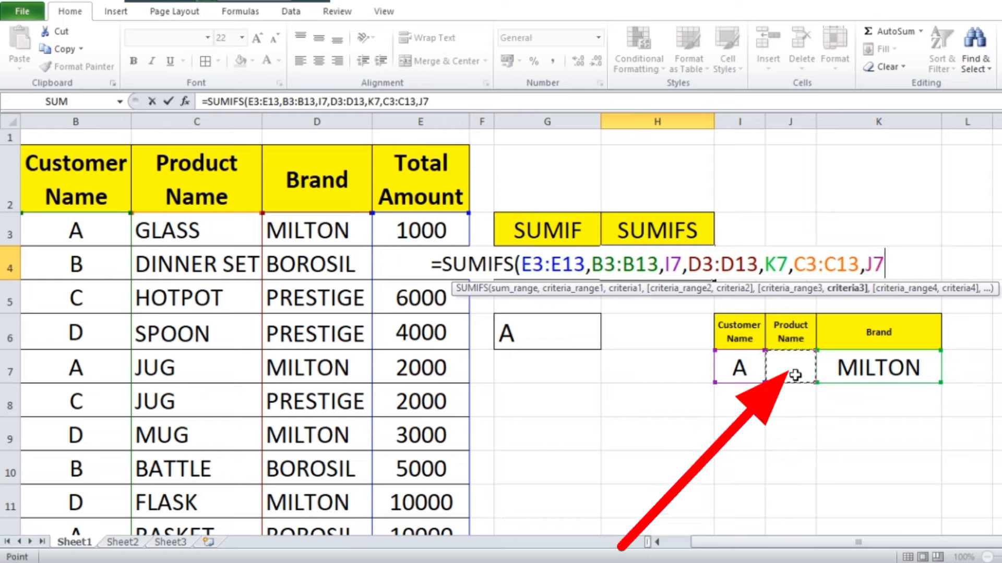
pyautogui.write(')')
pyautogui.press('Return')
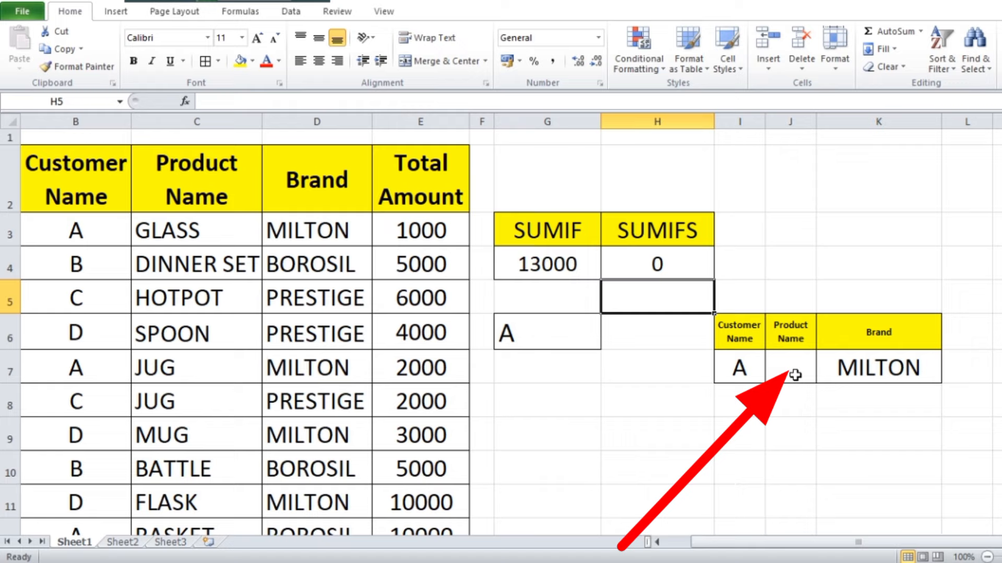
pyautogui.click(856, 440)
# - Enter GLASS as the product criterion in J7 and widen column J to fit it
pyautogui.click(785, 373)
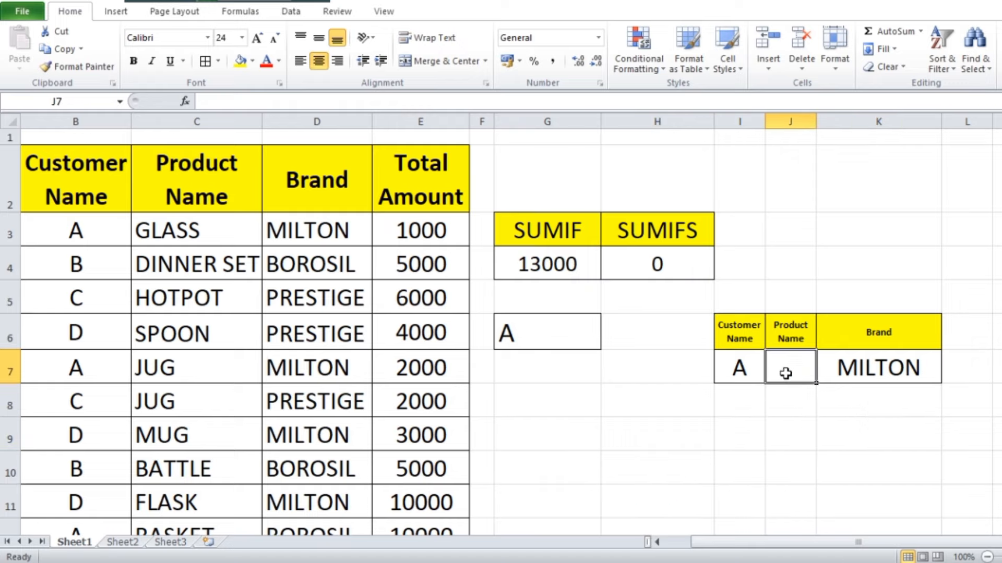
pyautogui.write('GLASS')
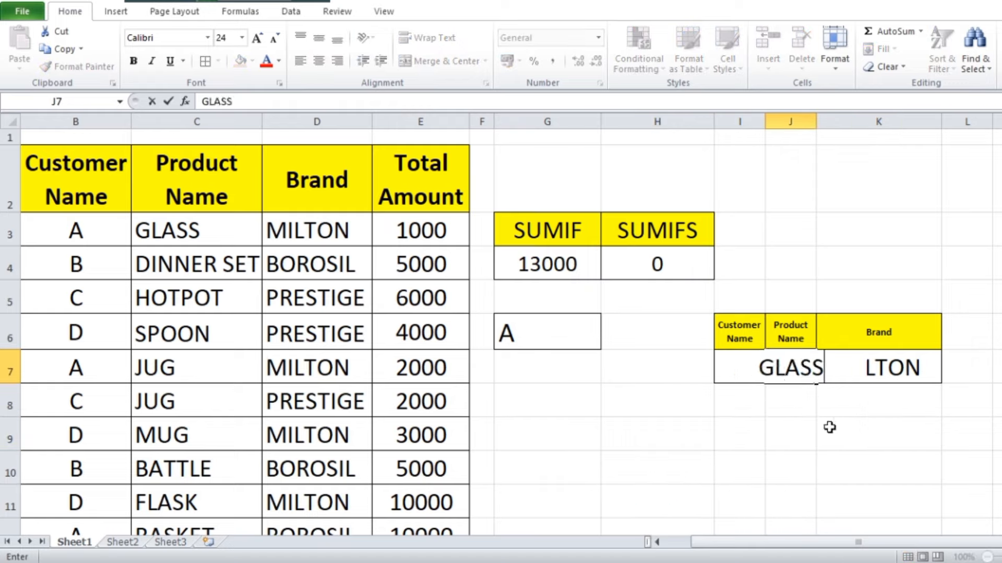
pyautogui.click(832, 432)
pyautogui.moveTo(817, 122); pyautogui.dragTo(842, 122)
# - Compare the customer, product and brand criteria in row 7 with the matching record in row 3
pyautogui.click(741, 368)
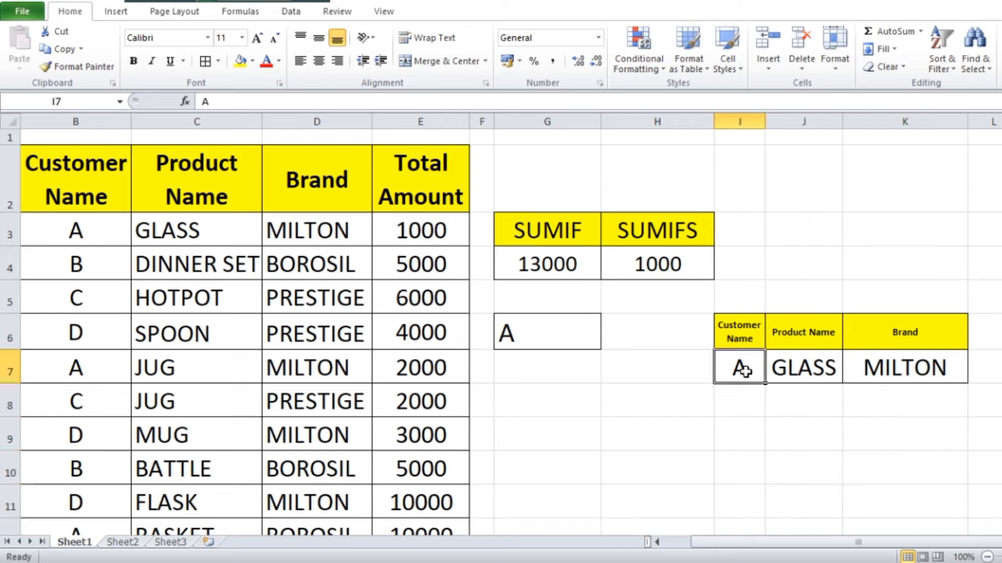
pyautogui.click(811, 372)
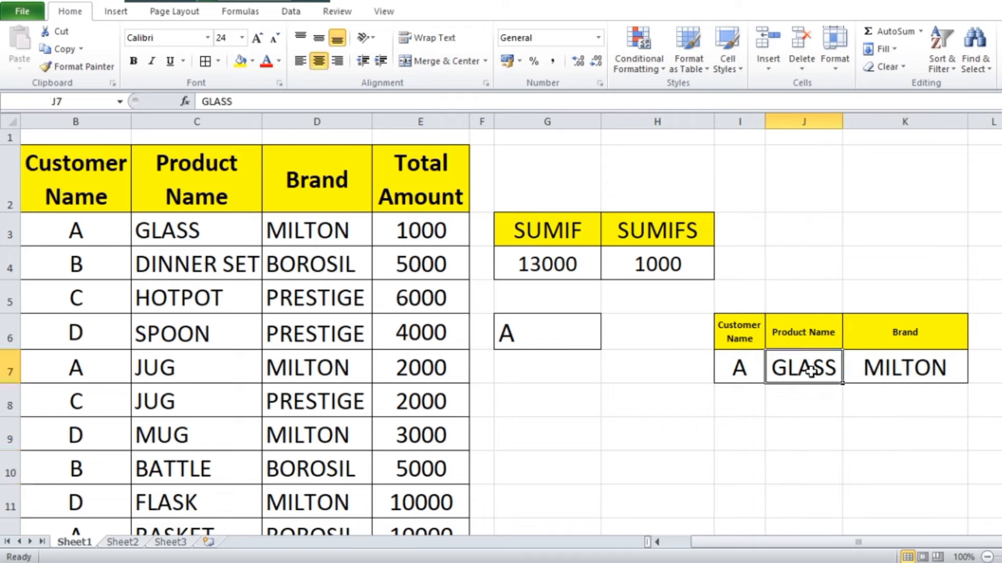
pyautogui.click(906, 365)
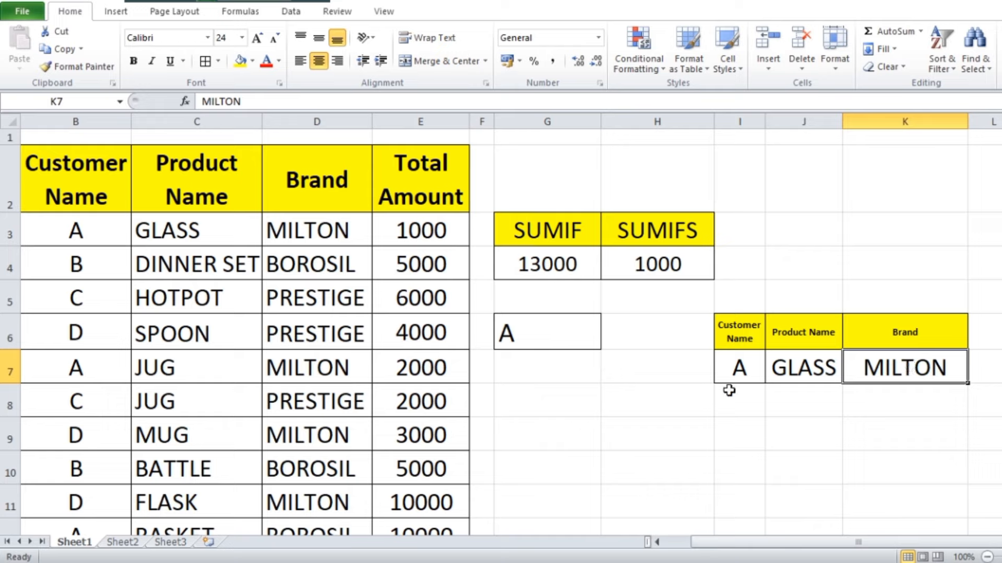
pyautogui.click(181, 230)
pyautogui.click(291, 239)
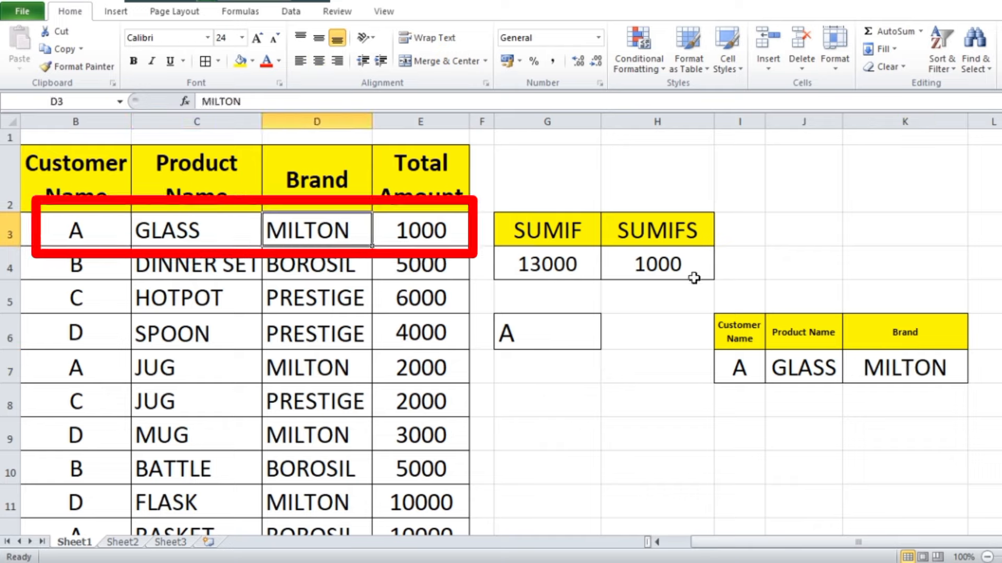
pyautogui.click(736, 369)
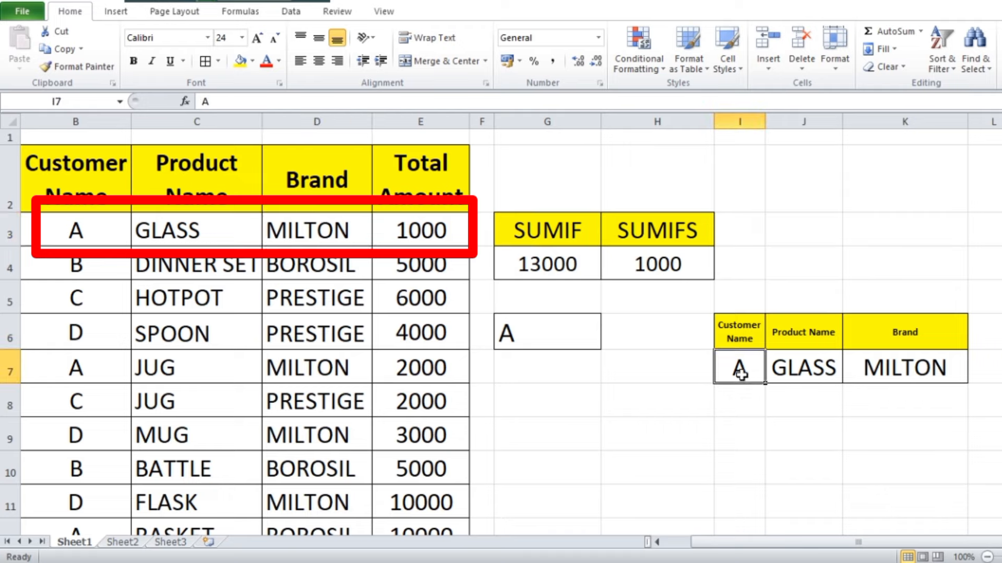
# - Change the product criterion in J7 to JUG
pyautogui.click(801, 372)
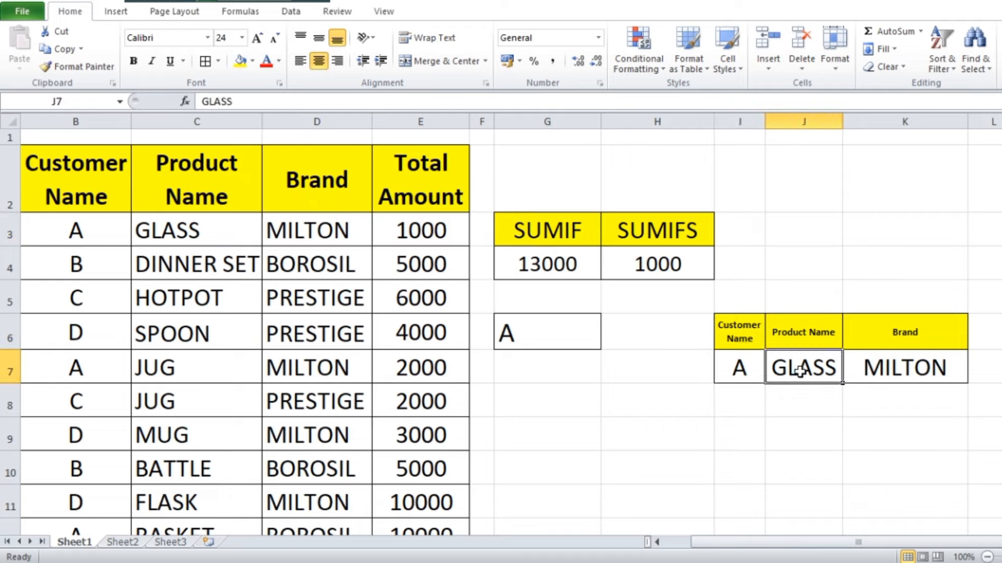
pyautogui.write('JUG')
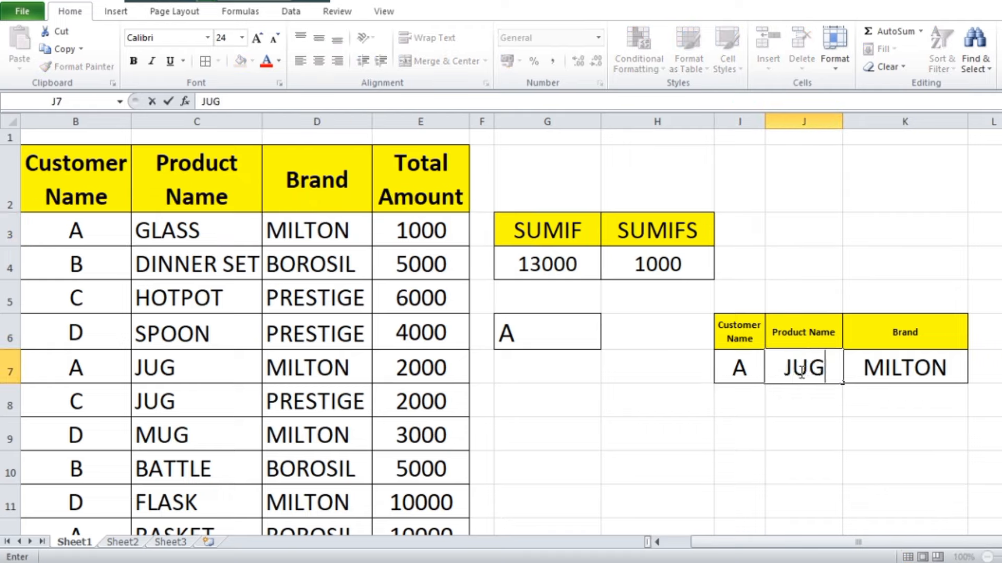
pyautogui.click(827, 436)
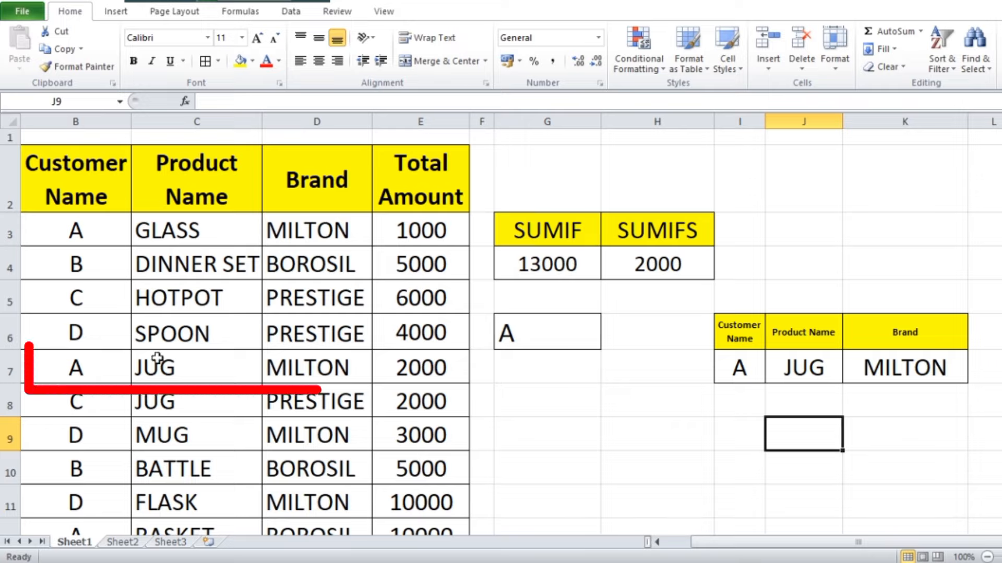
# - Change the product criterion in J7 to FLASK and inspect the SUMIFS formula in H4
pyautogui.click(810, 372)
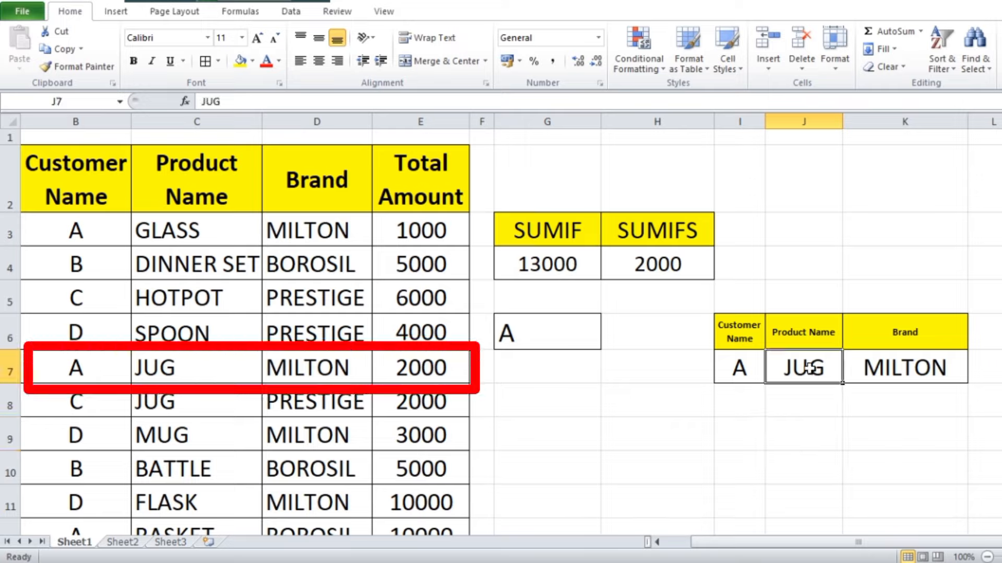
pyautogui.write('LASK')
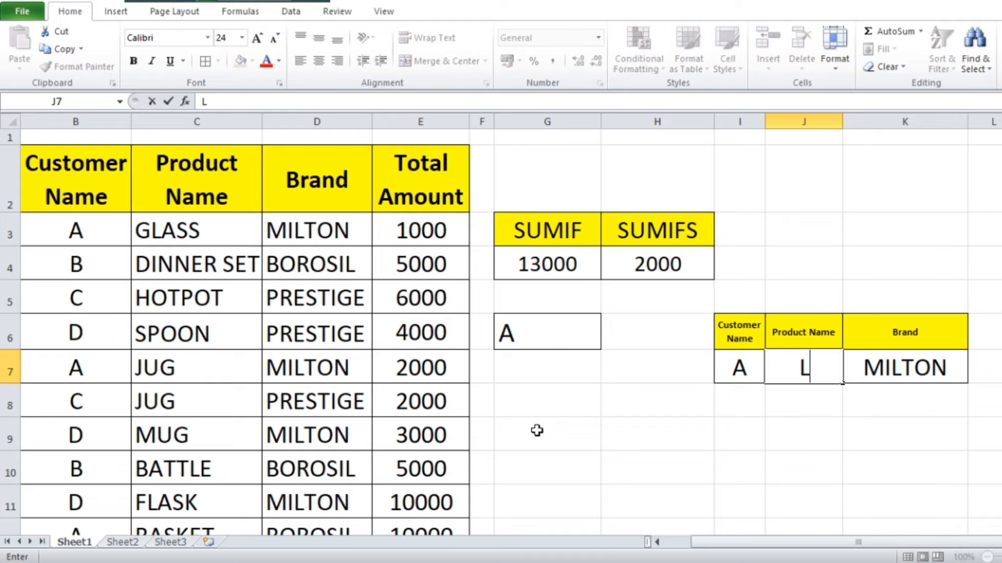
pyautogui.click(778, 368)
pyautogui.write('F')
pyautogui.click(775, 453)
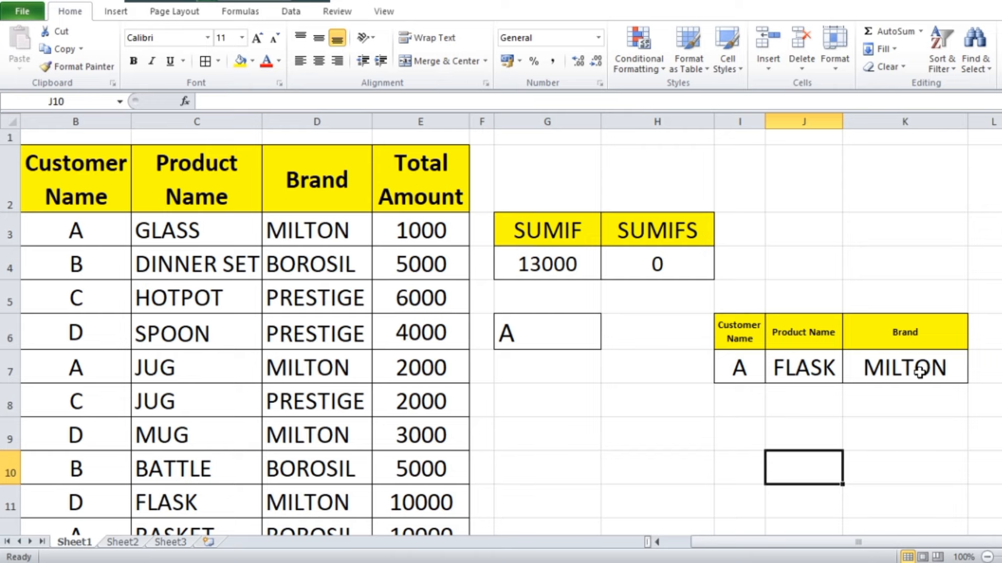
pyautogui.click(669, 265)
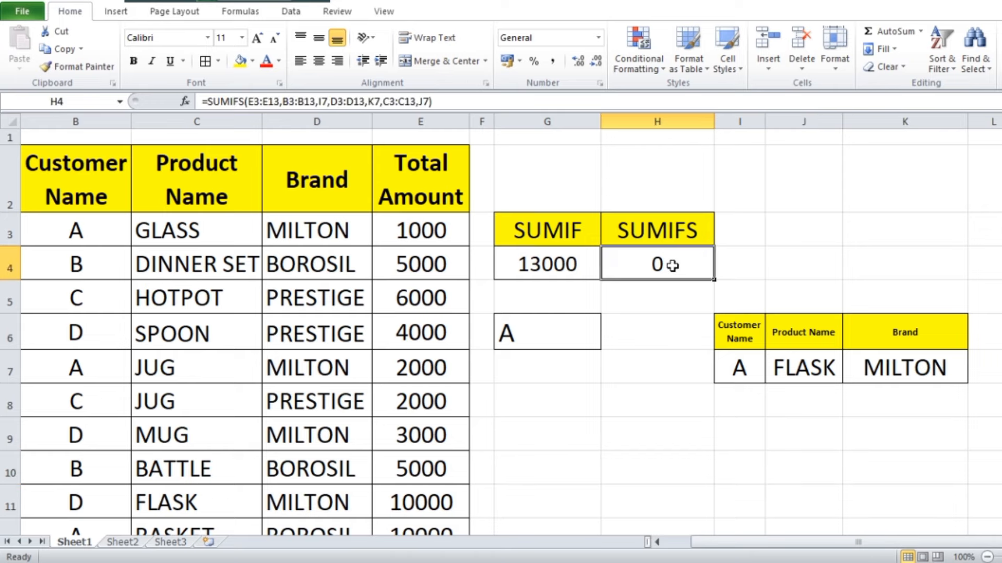